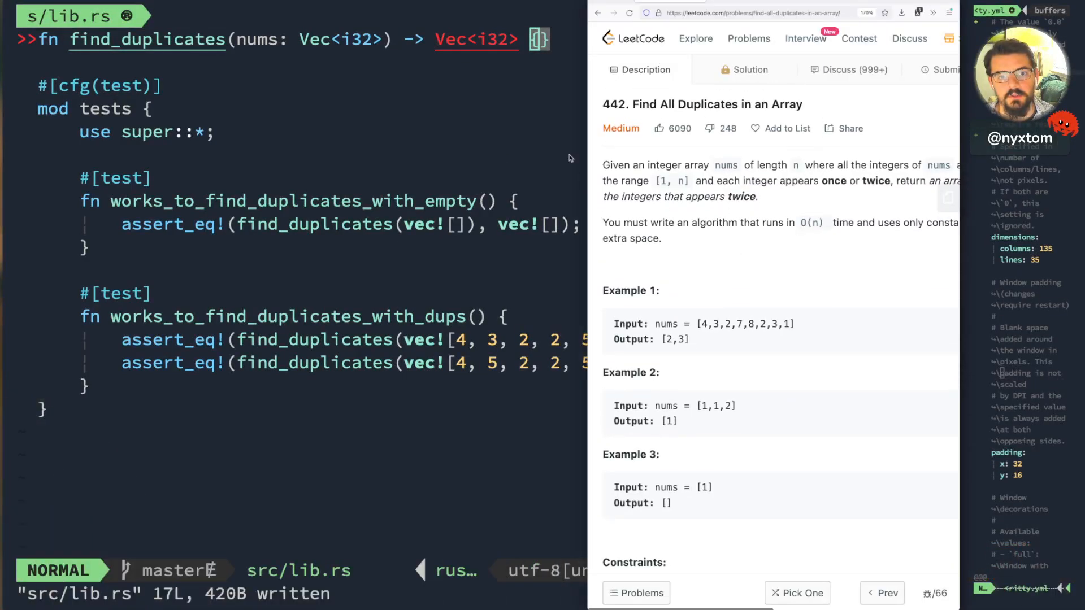
- Start the find_duplicates body with 'let mut result: Vec<i32> = Vec::new();'
{"action": "left_click_drag", "start_coordinate": [605, 102], "coordinate": [663, 98]}
{"action": "left_click", "coordinate": [681, 265]}
{"action": "left_click_drag", "start_coordinate": [628, 167], "coordinate": [839, 176]}
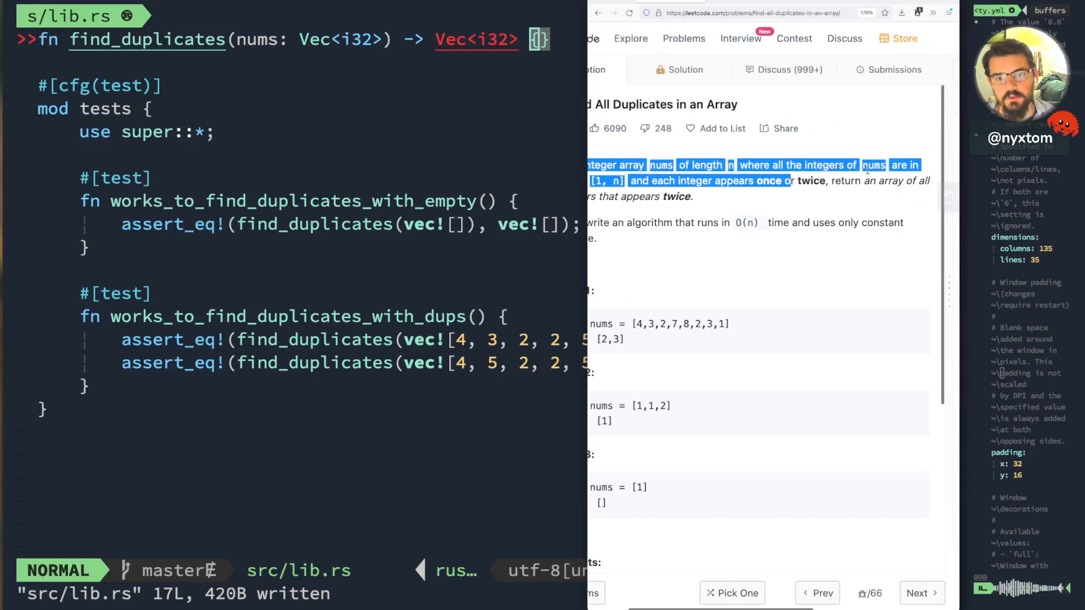
{"action": "scroll", "coordinate": [701, 196], "scroll_direction": "left", "scroll_amount": 3}
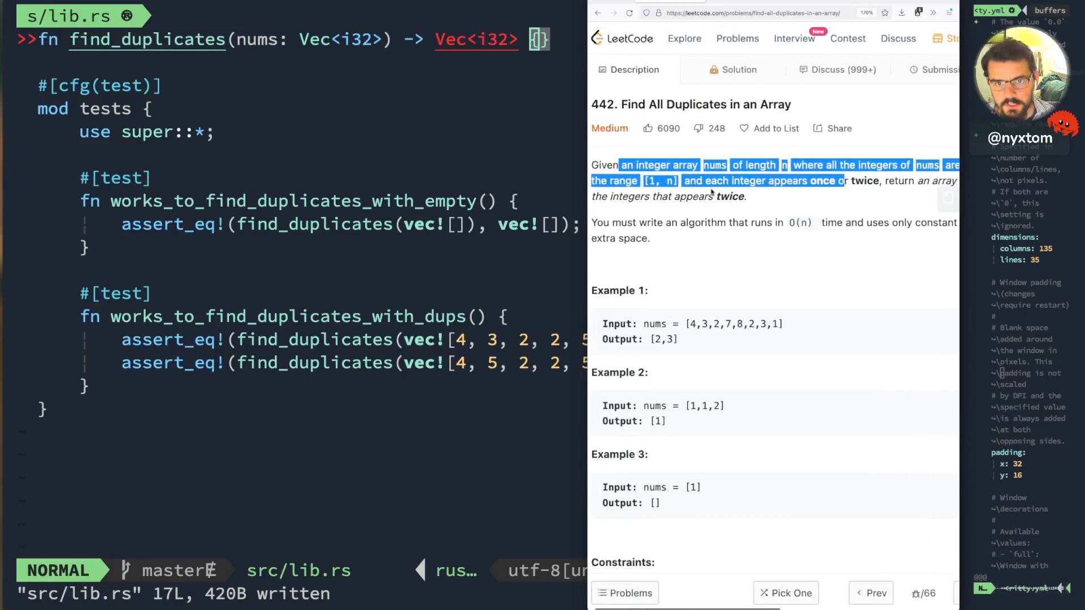
{"action": "scroll", "coordinate": [773, 339], "scroll_direction": "right", "scroll_amount": 1}
{"action": "scroll", "coordinate": [774, 339], "scroll_direction": "left", "scroll_amount": 2}
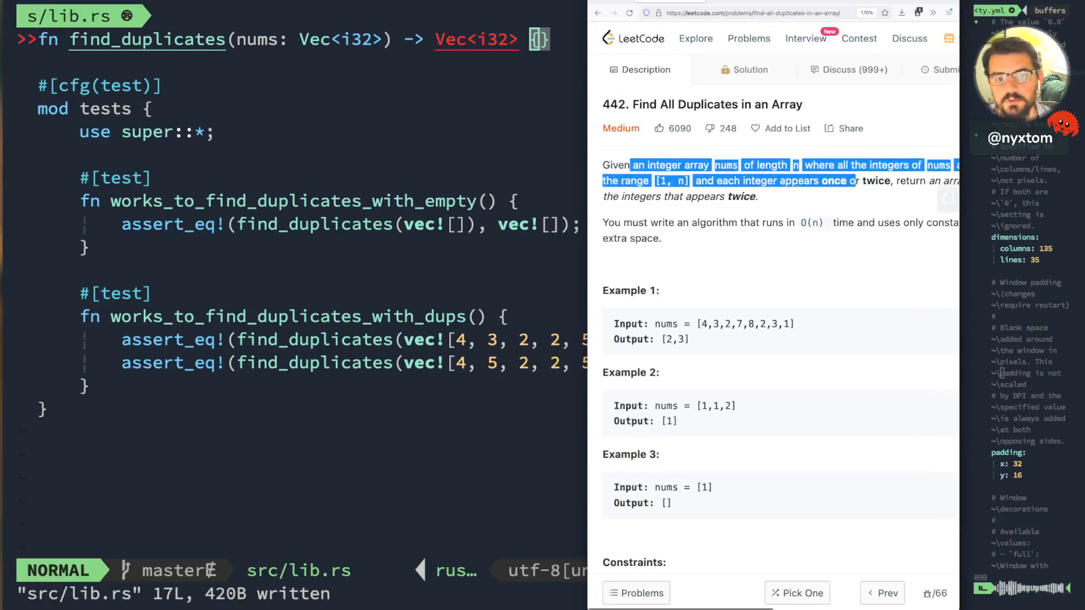
{"action": "scroll", "coordinate": [705, 277], "scroll_direction": "down", "scroll_amount": 2}
{"action": "scroll", "coordinate": [705, 278], "scroll_direction": "down", "scroll_amount": 3}
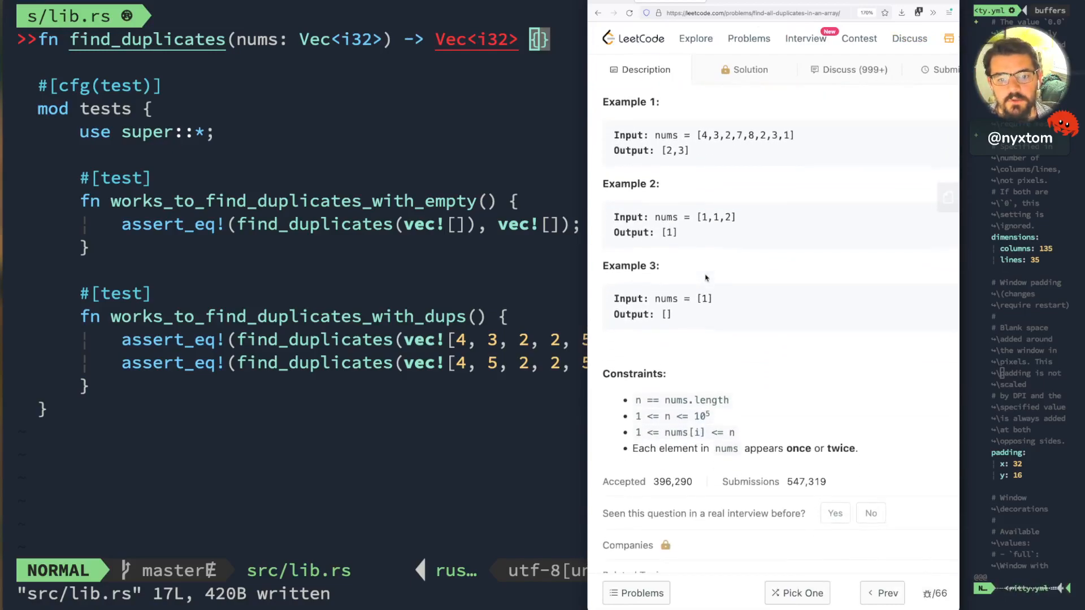
{"action": "scroll", "coordinate": [705, 277], "scroll_direction": "up", "scroll_amount": 1}
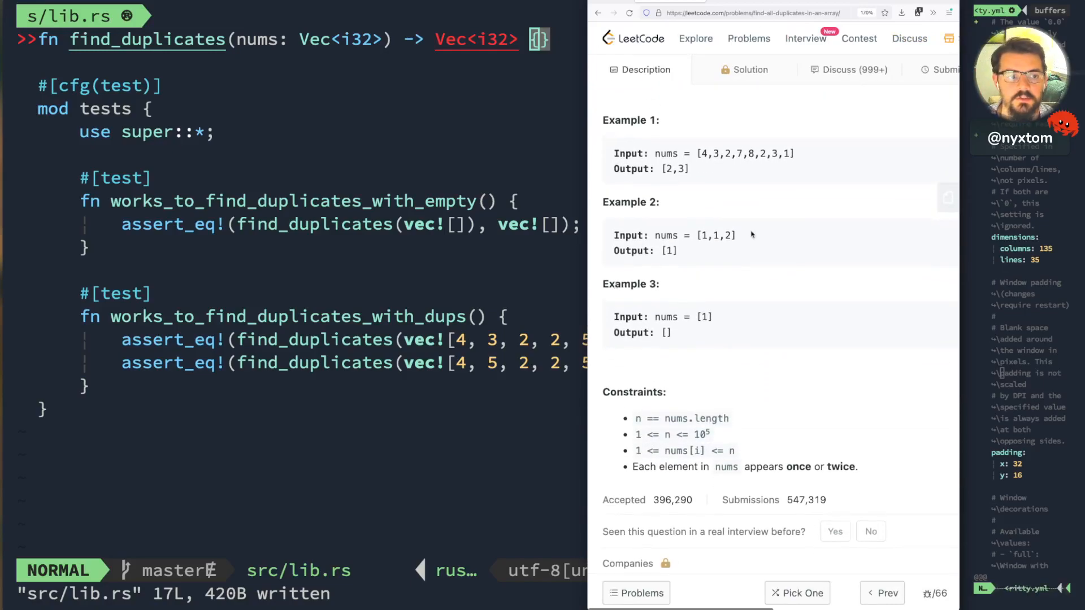
{"action": "left_click", "coordinate": [480, 264]}
{"action": "key", "text": "k"}
{"action": "key", "text": "g"}
{"action": "key", "text": "g"}
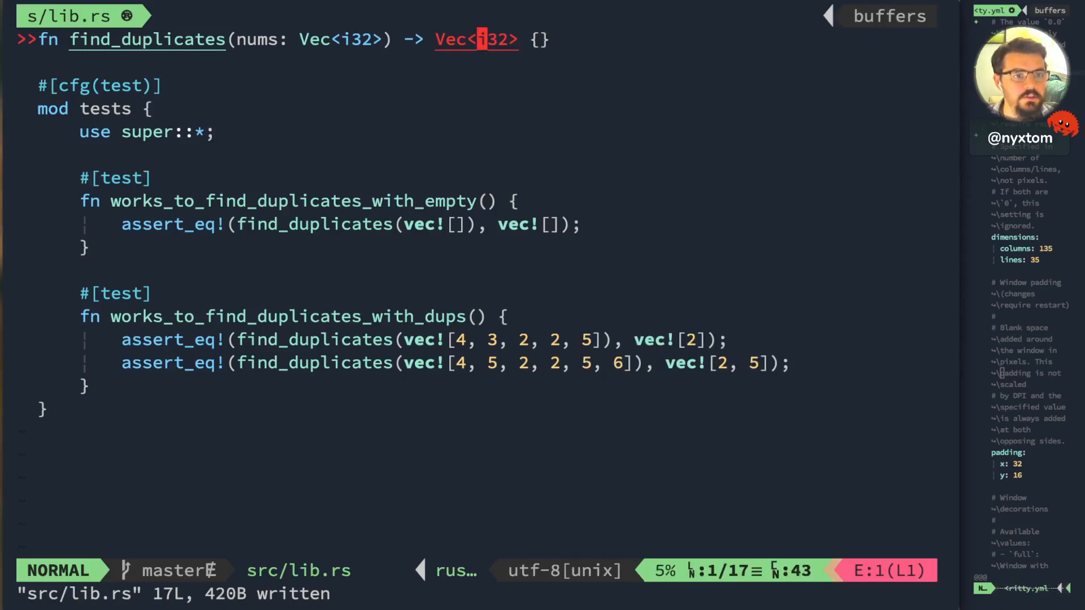
{"action": "key", "text": "f"}
{"action": "key", "text": "braceleft"}
{"action": "key", "text": "a"}
{"action": "key", "text": "Return"}
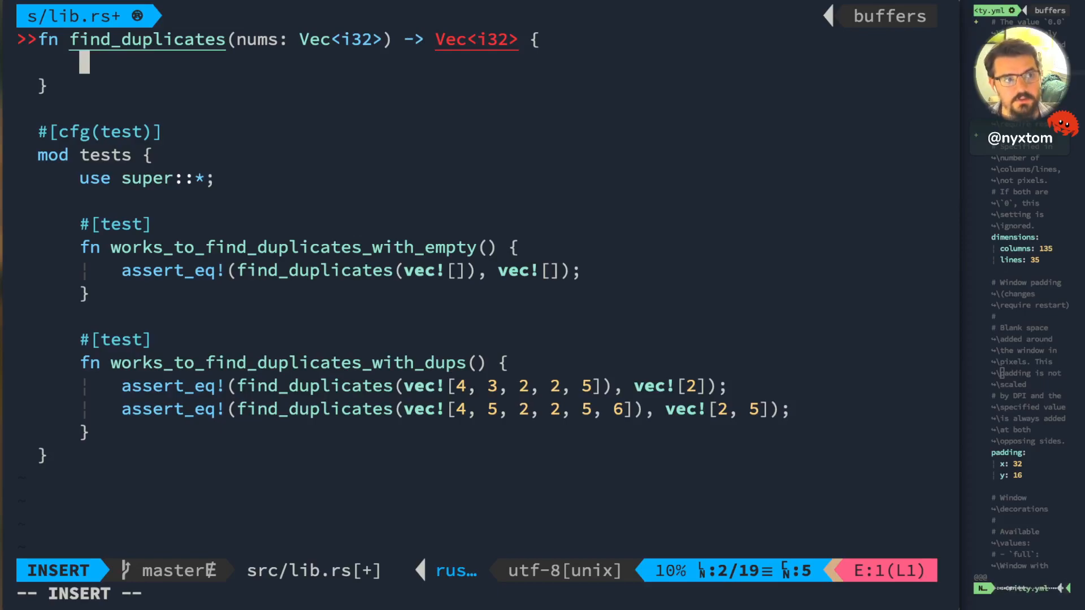
{"action": "key", "text": "Escape"}
{"action": "key", "text": "d"}
{"action": "key", "text": "d"}
{"action": "type", "text": "kolet"}
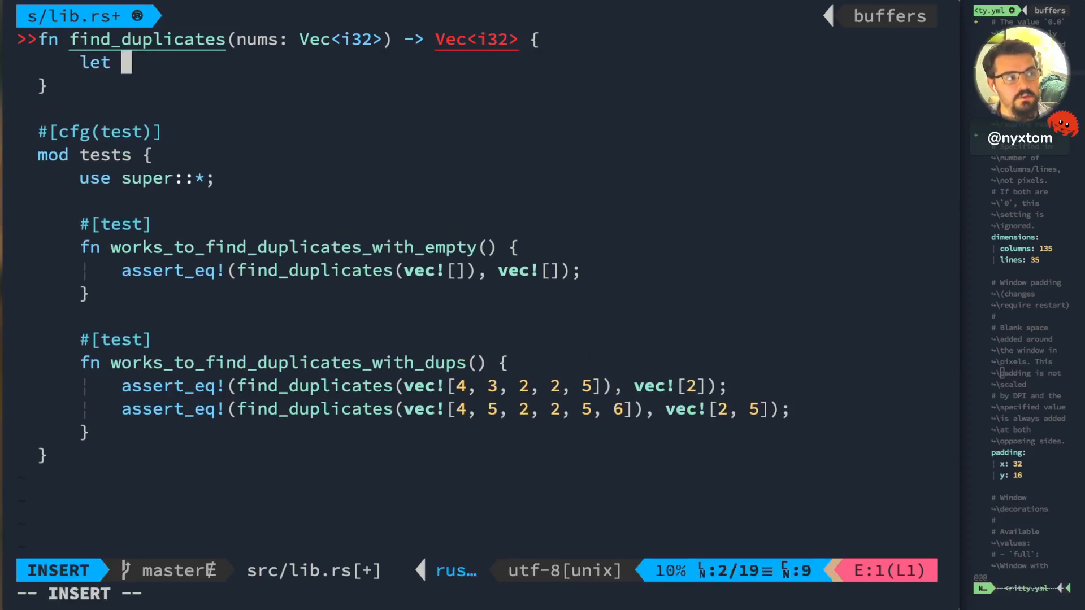
{"action": "type", "text": " mut result: Vec<i32> = Vec::new();"}
{"action": "key", "text": "Escape"}
{"action": "type", "text": "B"}
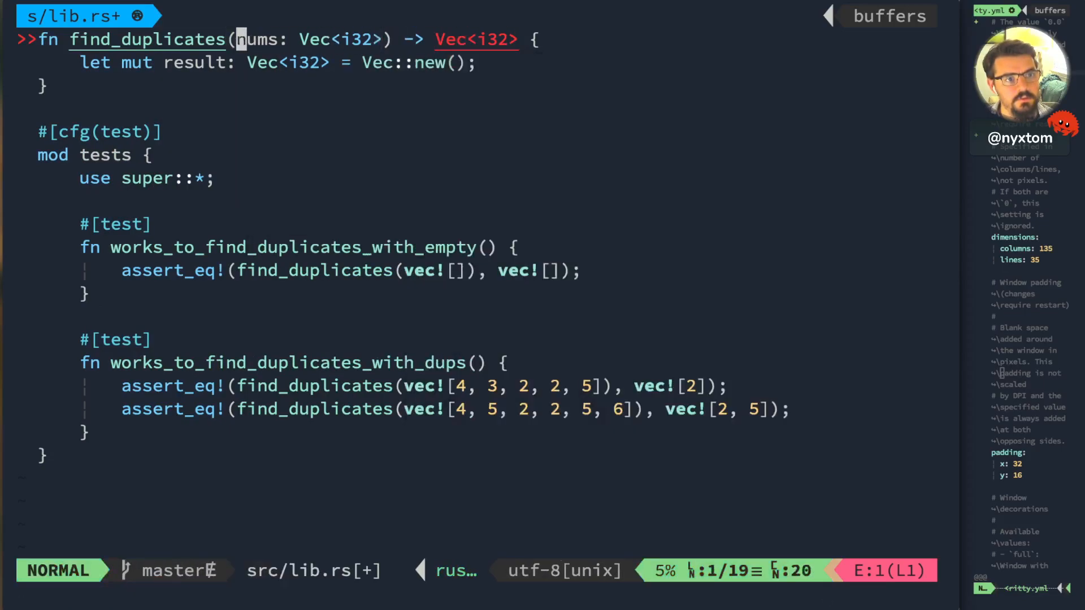
{"action": "type", "text": "imut"}
- Make nums mutable and add 'if nums.len() == 0 { return result; }'
{"action": "key", "text": "Escape"}
{"action": "key", "text": "j"}
{"action": "key", "text": "j"}
{"action": "key", "text": "O"}
{"action": "key", "text": "Return"}
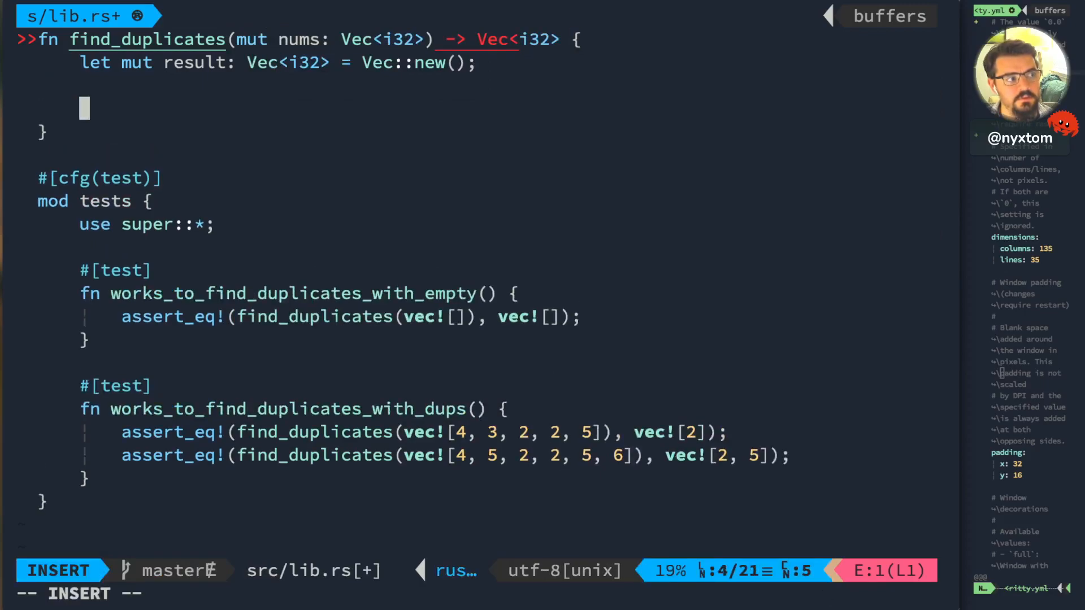
{"action": "key", "text": "Escape"}
{"action": "type", "text": "dkOif nums.l"}
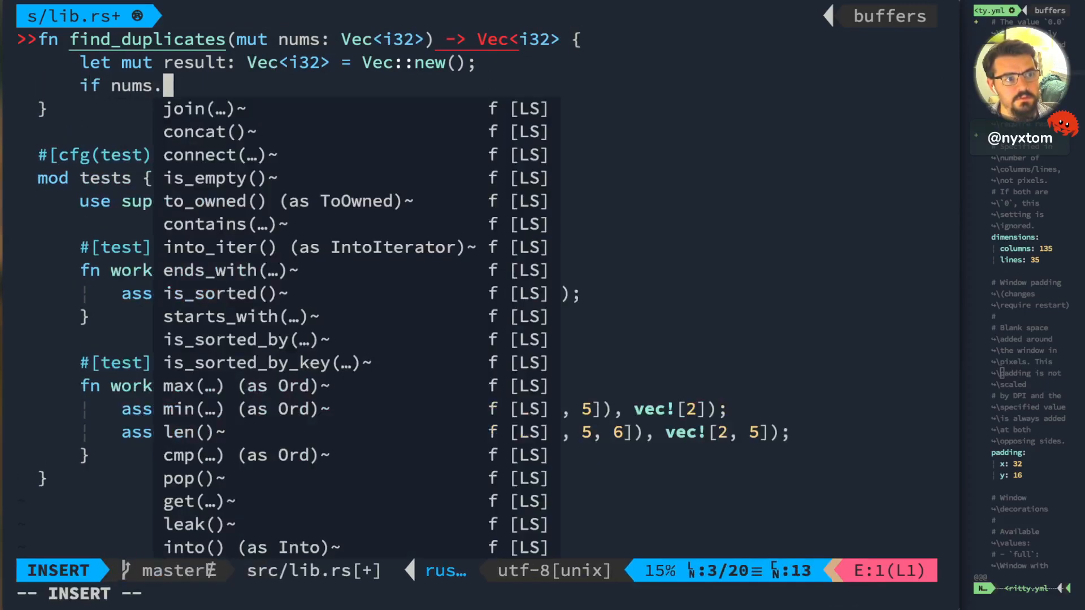
{"action": "type", "text": "en() ==0 {"}
{"action": "key", "text": "Return"}
{"action": "type", "text": "res"}
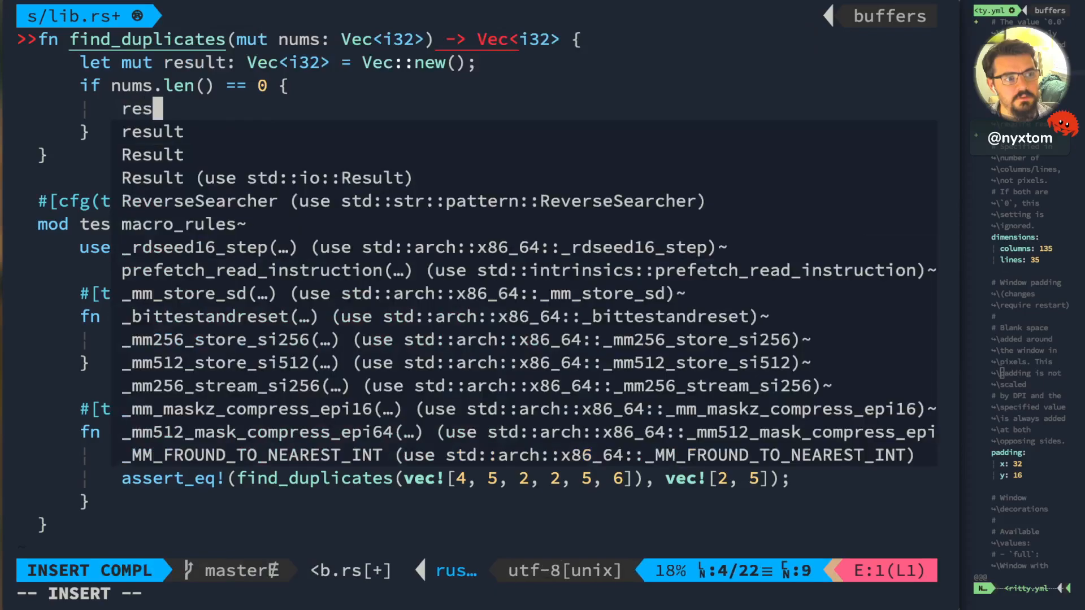
{"action": "type", "text": "tru"}
{"action": "key", "text": "BackSpace"}
{"action": "key", "text": "BackSpace"}
{"action": "type", "text": "urn resu"}
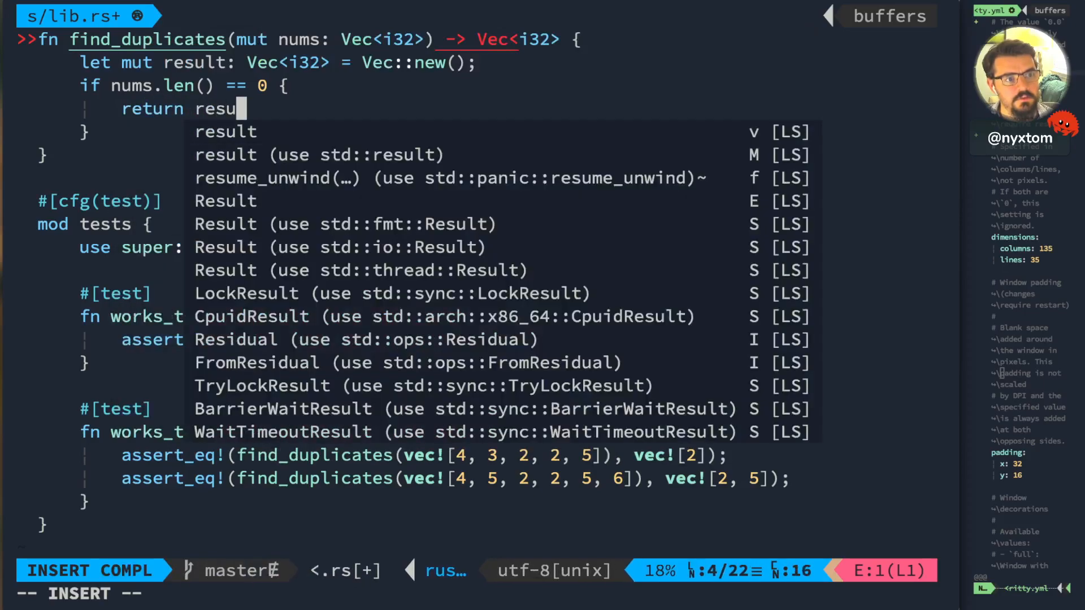
{"action": "type", "text": "lt;"}
{"action": "key", "text": "Escape"}
- Save lib.rs to trigger a rebuild and check the build output pane
{"action": "key", "text": "ctrl+b"}
{"action": "key", "text": "z"}
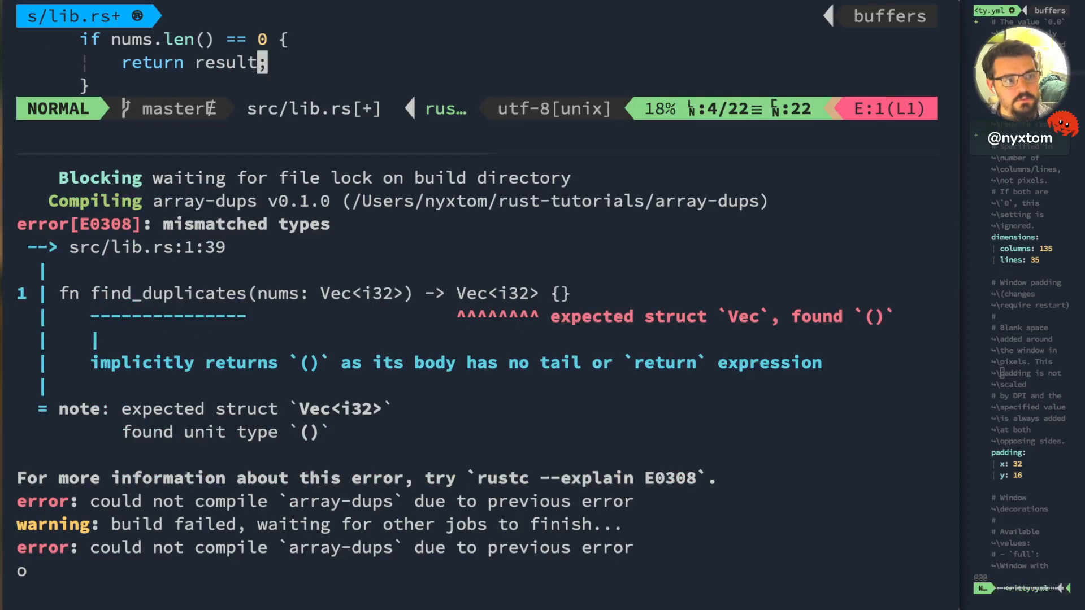
{"action": "key", "text": "ctrl+b"}
{"action": "key", "text": "z"}
{"action": "key", "text": "ctrl+b"}
{"action": "key", "text": "z"}
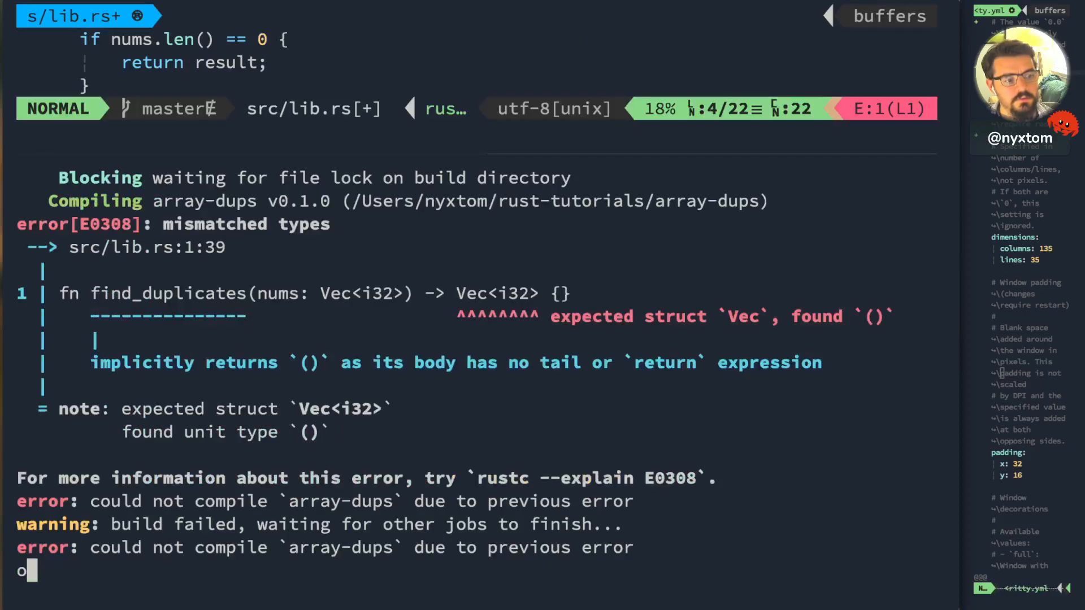
- Stop the build and add nums.sort() after the empty-input check
{"action": "key", "text": "ctrl+c"}
{"action": "key", "text": "ctrl+b"}
{"action": "key", "text": "z"}
{"action": "key", "text": "j"}
{"action": "key", "text": "o"}
{"action": "key", "text": "Return"}
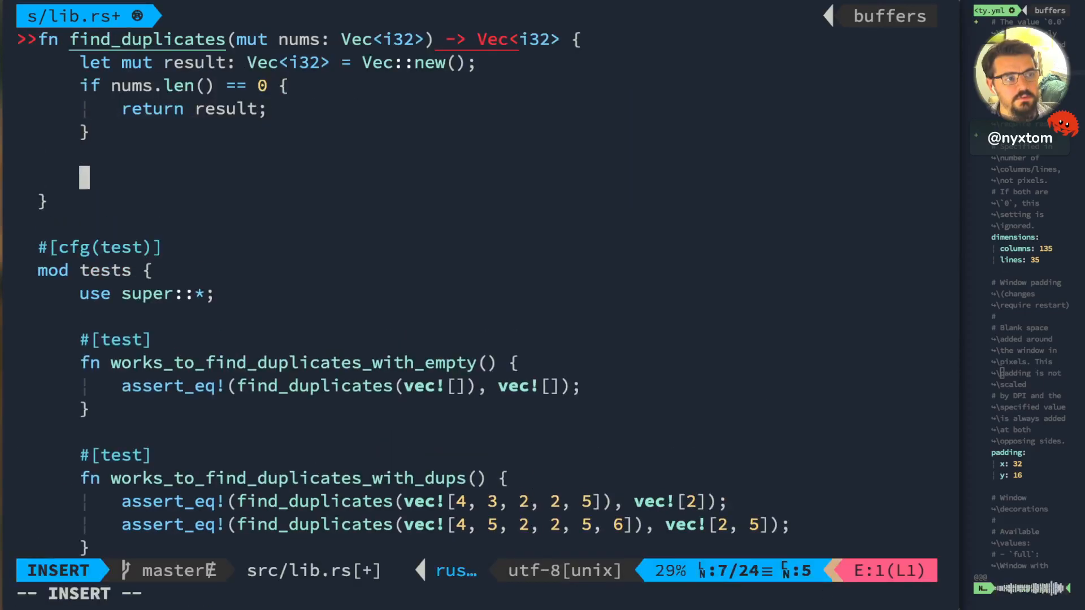
{"action": "type", "text": "nums.sor"}
{"action": "key", "text": "Tab"}
{"action": "type", "text": ";"}
{"action": "key", "text": "Return"}
{"action": "key", "text": "Return"}
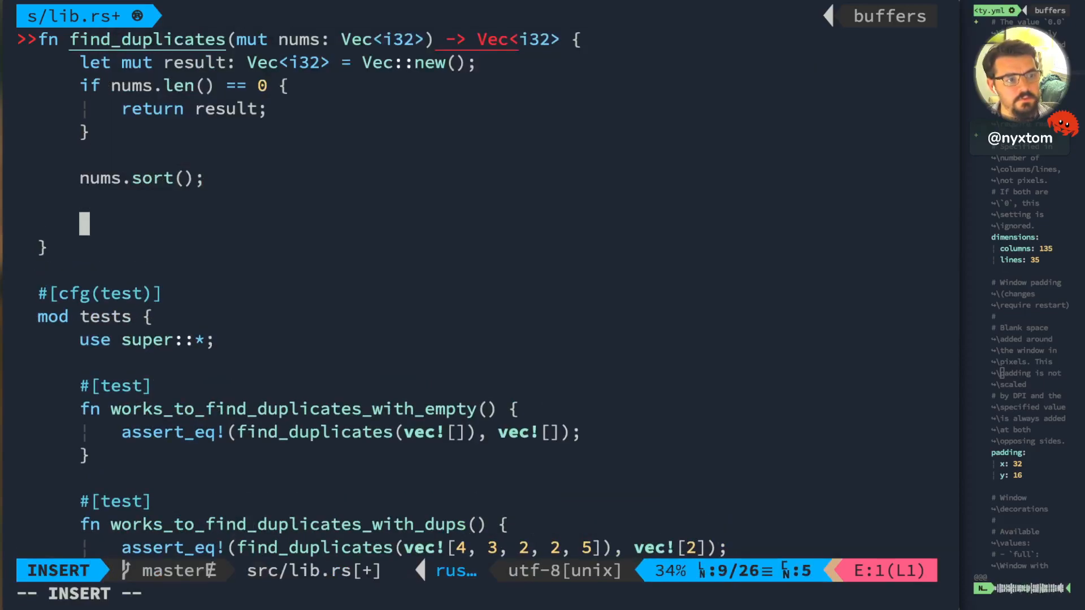
{"action": "type", "text": "for i in 0..(nums.len() - 1"}
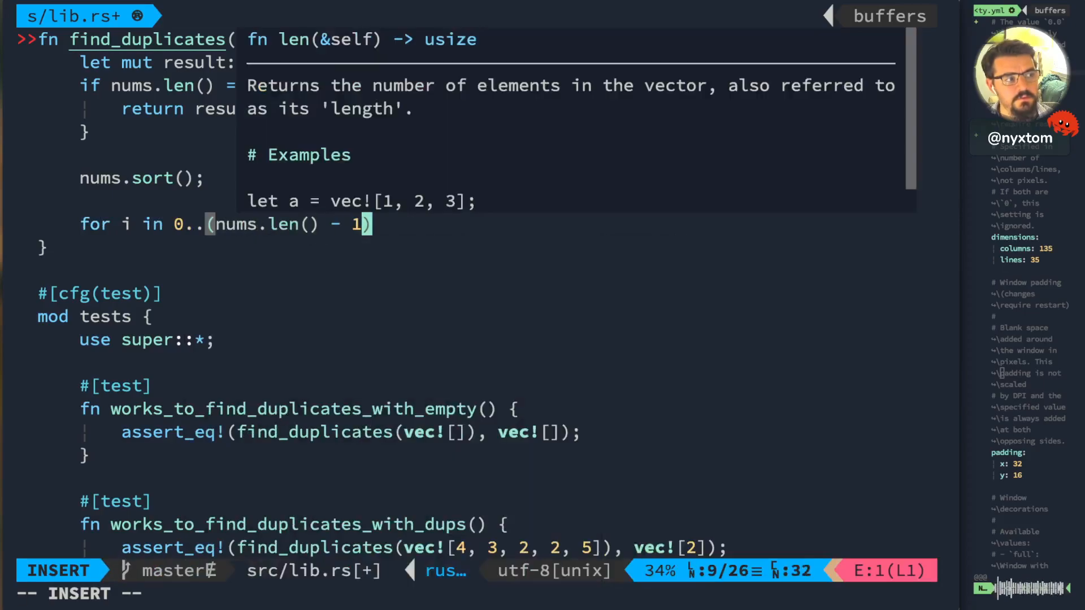
{"action": "type", "text": ") {"}
- Loop i over 0..(nums.len() - 1), pushing nums[i] when it equals nums[i + 1]
{"action": "key", "text": "Return"}
{"action": "type", "text": "if n"}
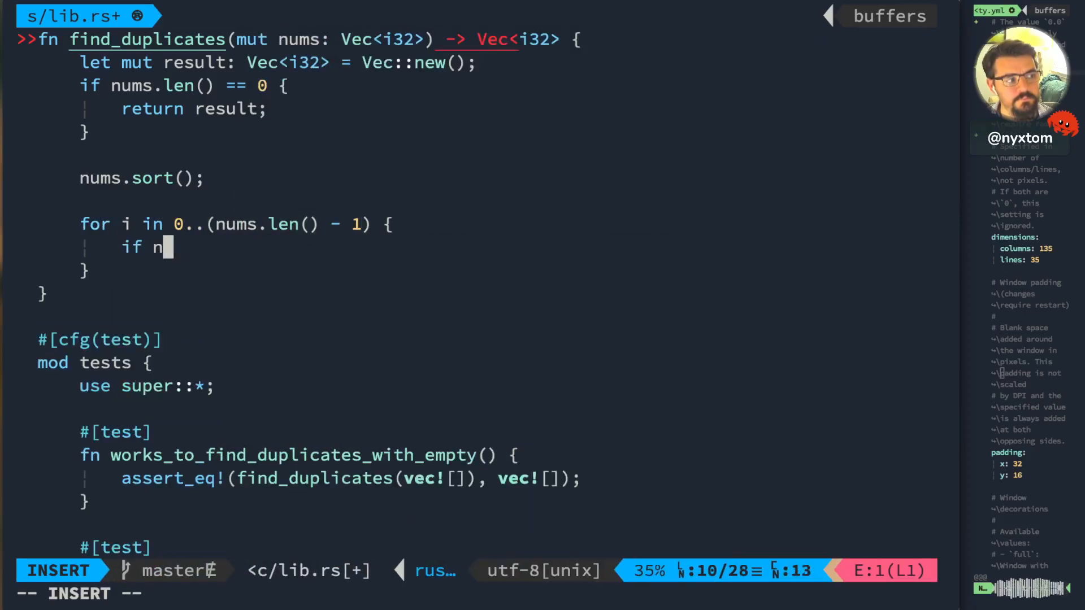
{"action": "type", "text": "ums[i] == nu"}
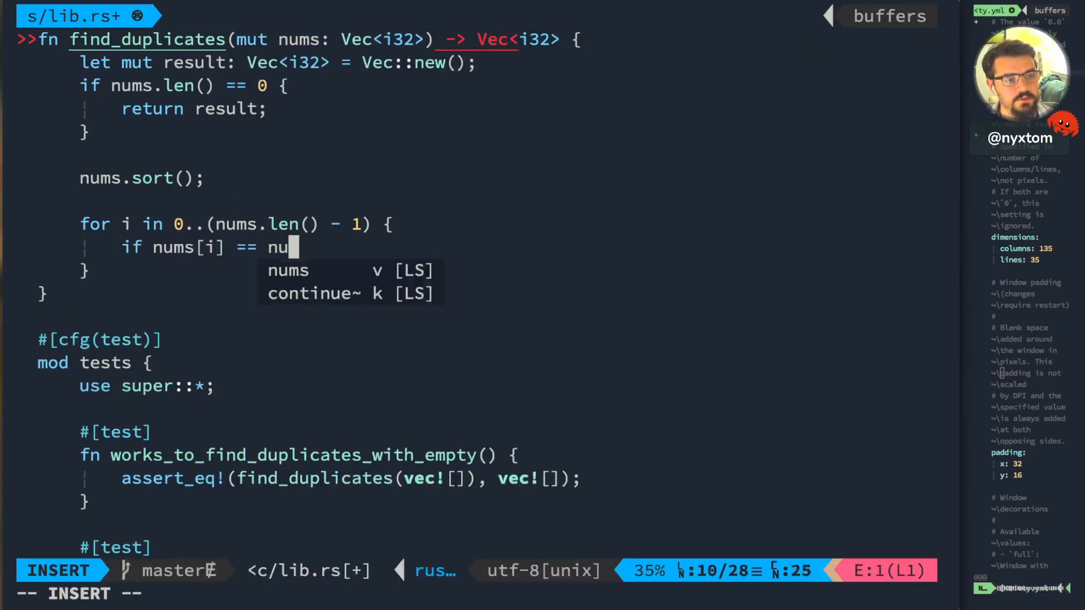
{"action": "type", "text": "ms["}
{"action": "type", "text": "i + 1] {"}
{"action": "key", "text": "Return"}
{"action": "type", "text": "resu"}
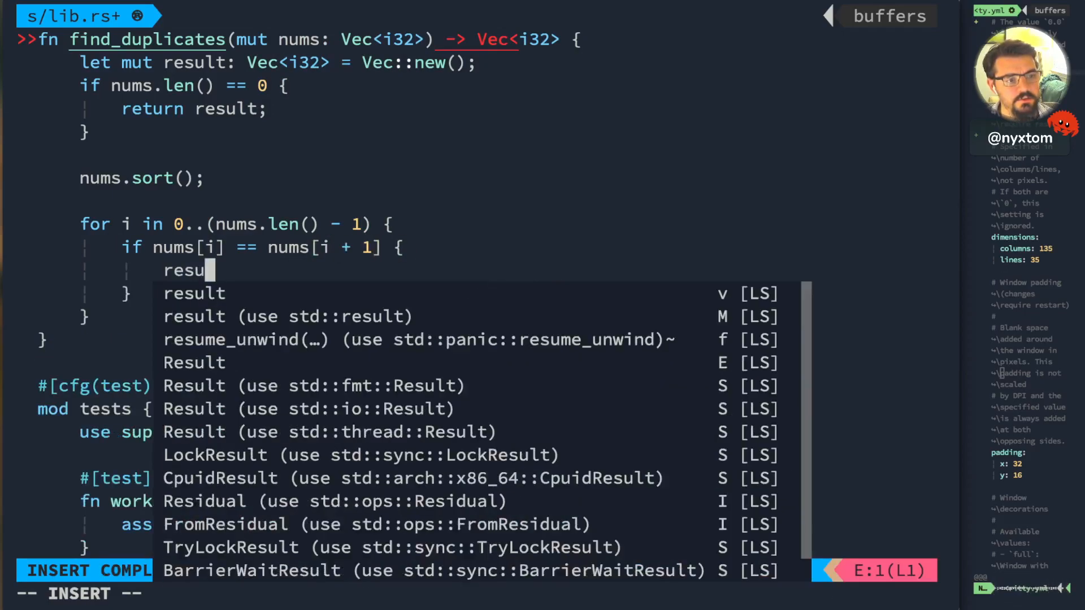
{"action": "type", "text": "lt.push(num"}
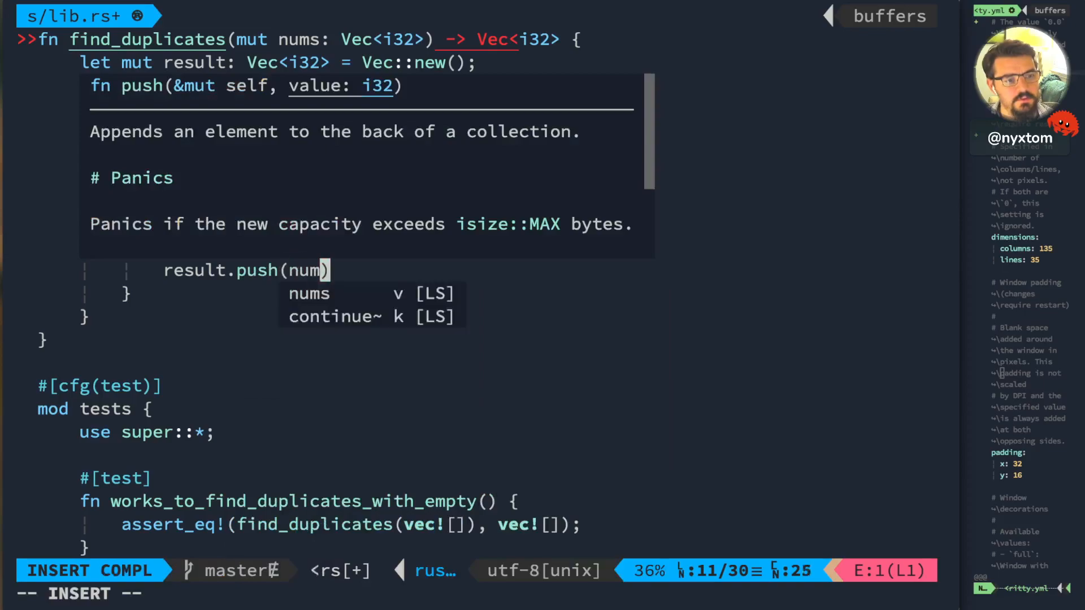
{"action": "type", "text": "s[i]);"}
{"action": "key", "text": "Escape"}
{"action": "key", "text": "k"}
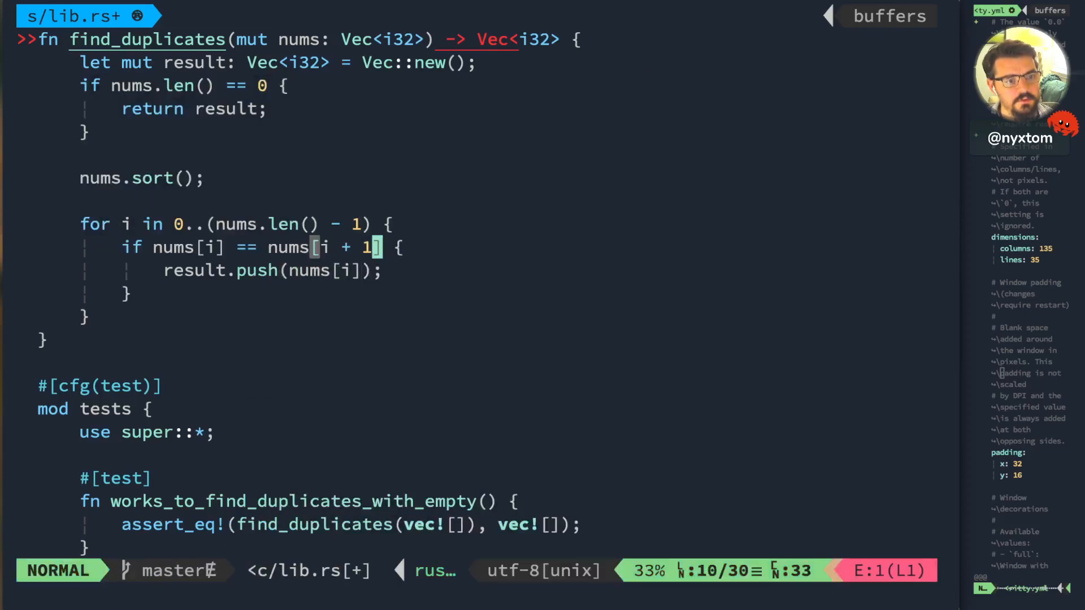
- Return result on a final line before the function's closing brace
{"action": "key", "text": "k"}
{"action": "key", "text": "j"}
{"action": "key", "text": "j"}
{"action": "key", "text": "j"}
{"action": "key", "text": "O"}
{"action": "key", "text": "Return"}
{"action": "type", "text": "result"}
{"action": "key", "text": "Escape"}
{"action": "key", "text": "k"}
{"action": "key", "text": "k"}
{"action": "key", "text": "k"}
{"action": "key", "text": "k"}
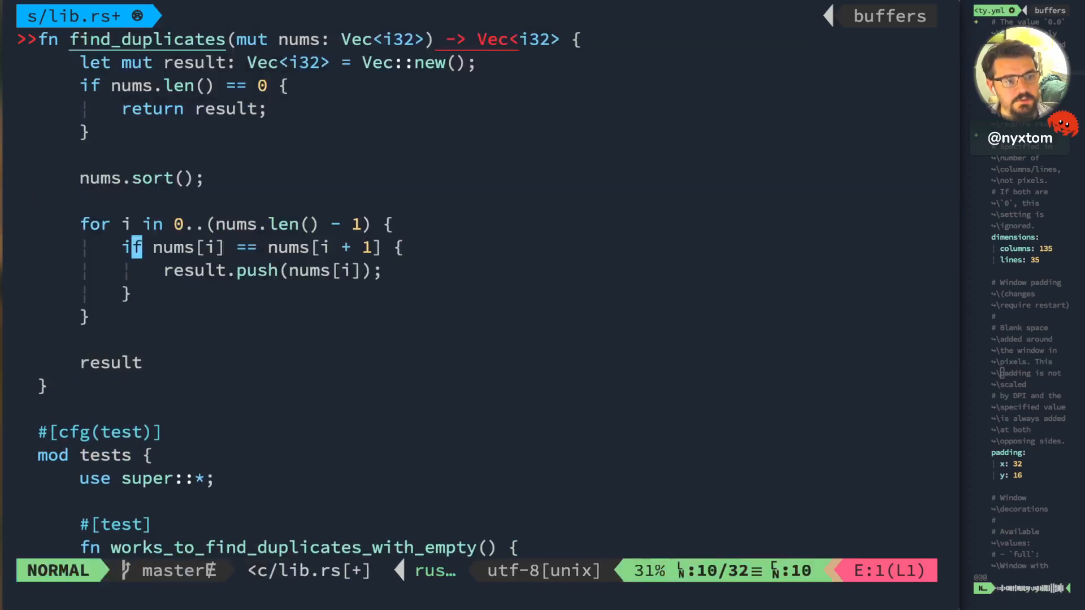
- Wrap the push in a result.contains(nums[i]) check block
{"action": "key", "text": "l"}
{"action": "key", "text": "l"}
{"action": "key", "text": "l"}
{"action": "type", "text": "o"}
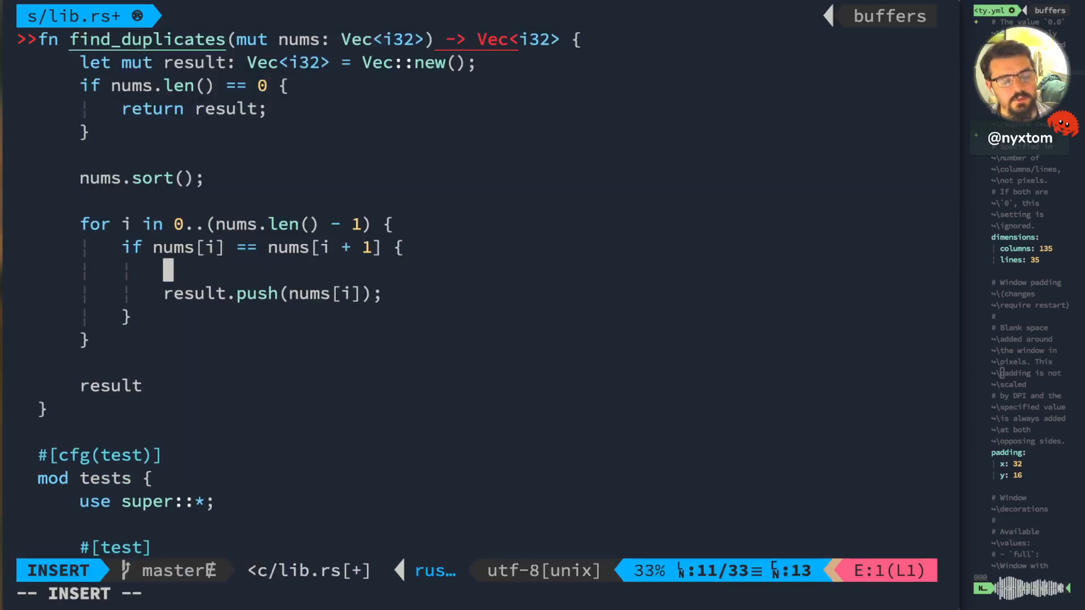
{"action": "type", "text": "if !result.cotnai"}
{"action": "key", "text": "BackSpace"}
{"action": "key", "text": "BackSpace"}
{"action": "key", "text": "BackSpace"}
{"action": "type", "text": "ontains(nu"}
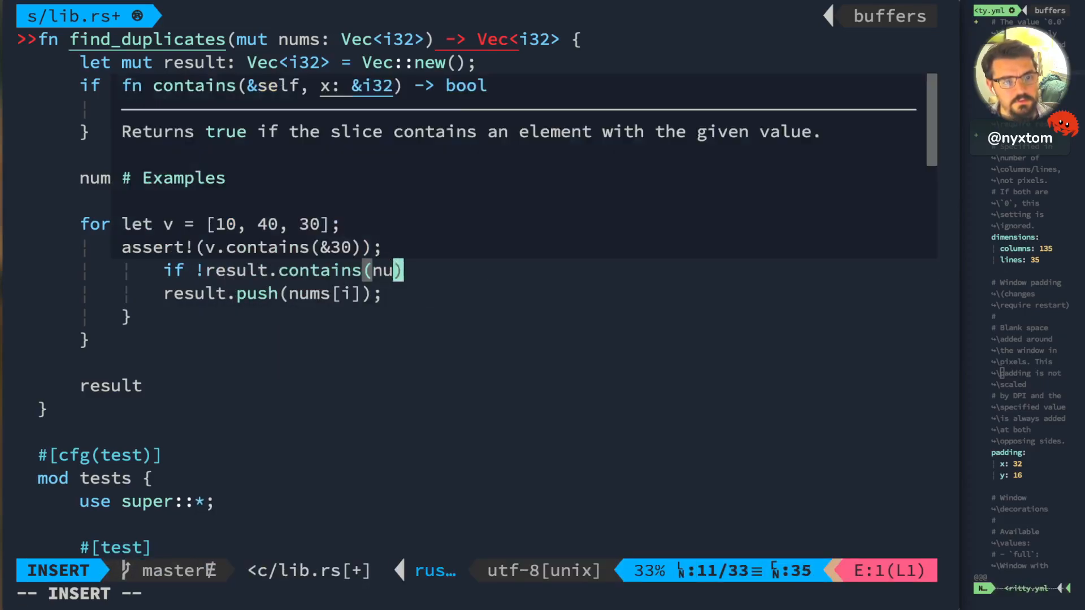
{"action": "type", "text": "ms[i]) {"}
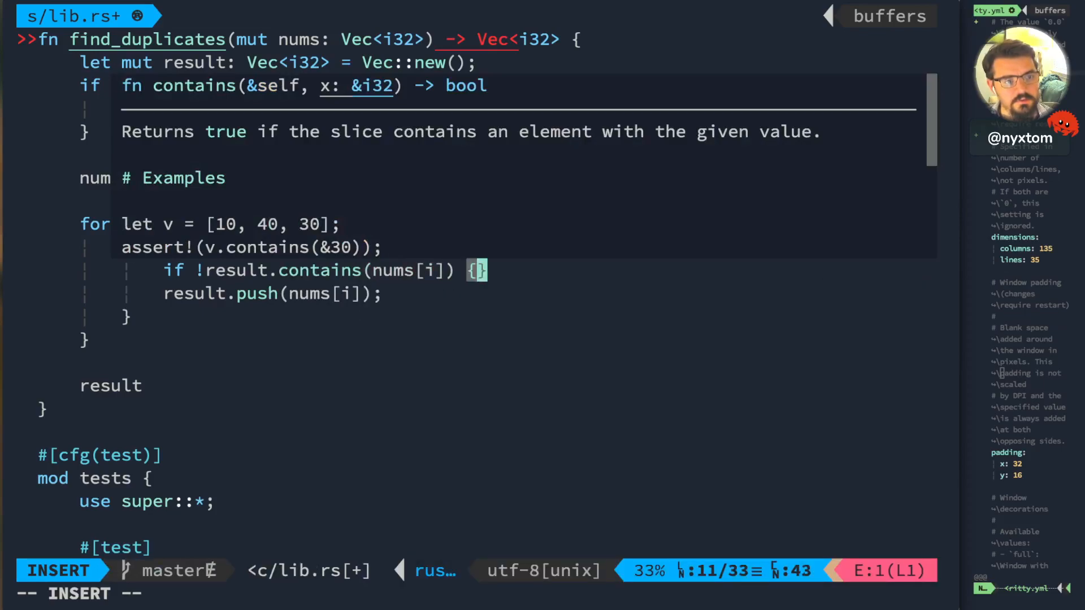
{"action": "key", "text": "Return"}
{"action": "key", "text": "Escape"}
{"action": "key", "text": "j"}
{"action": "key", "text": "j"}
{"action": "key", "text": "d"}
{"action": "key", "text": "d"}
{"action": "key", "text": "k"}
{"action": "key", "text": "k"}
{"action": "key", "text": "p"}
{"action": "key", "text": "k"}
{"action": "key", "text": "d"}
{"action": "key", "text": "d"}
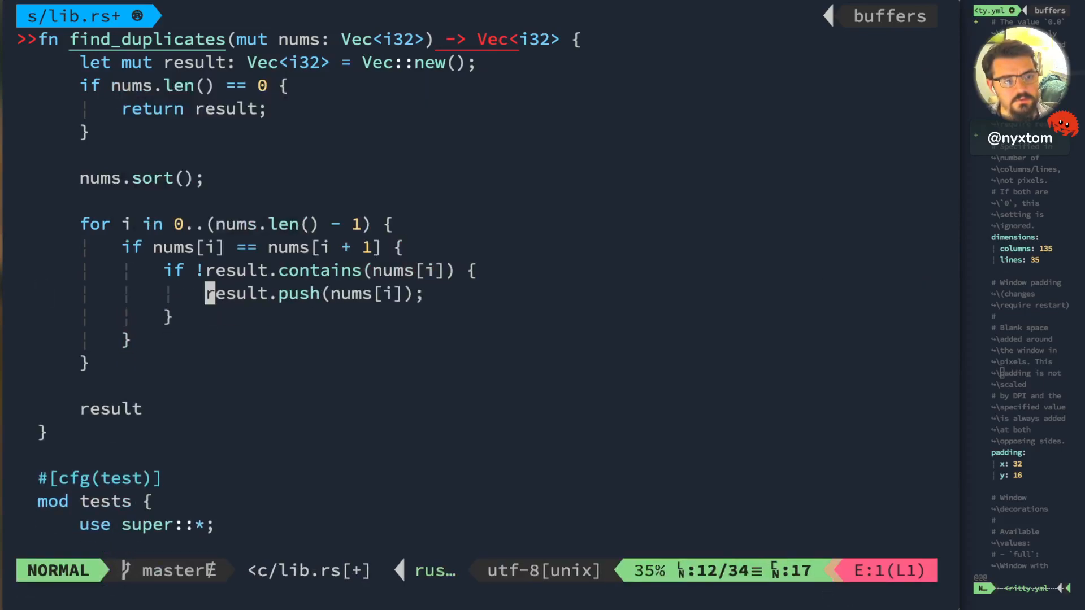
- Change the guard to result.binary_search(nums[i]).is_err() instead of the negated contains
{"action": "key", "text": "k"}
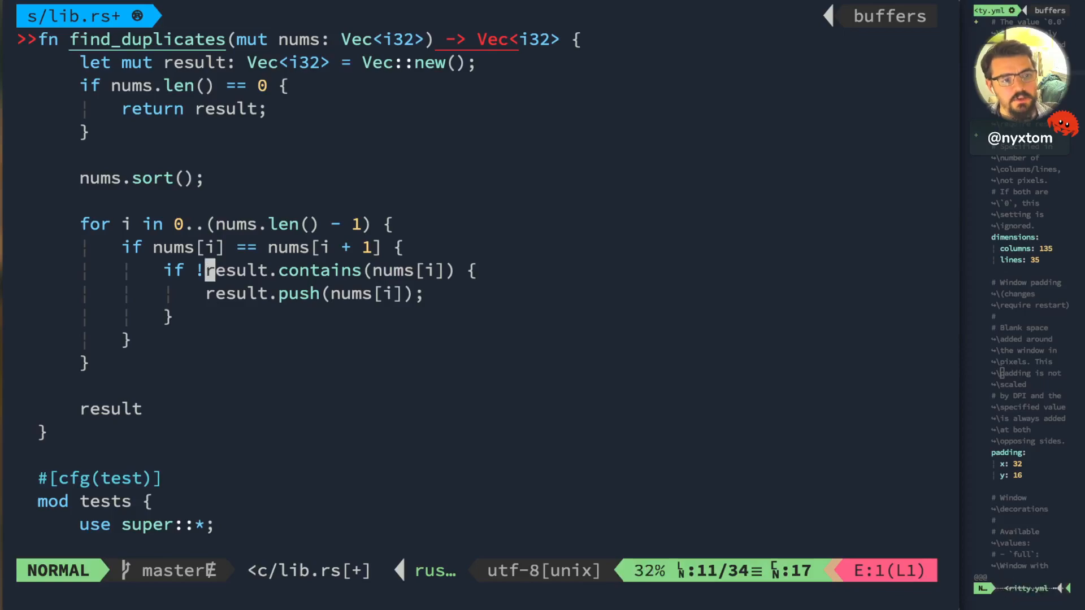
{"action": "key", "text": "x"}
{"action": "key", "text": "w"}
{"action": "key", "text": "w"}
{"action": "type", "text": "cw"}
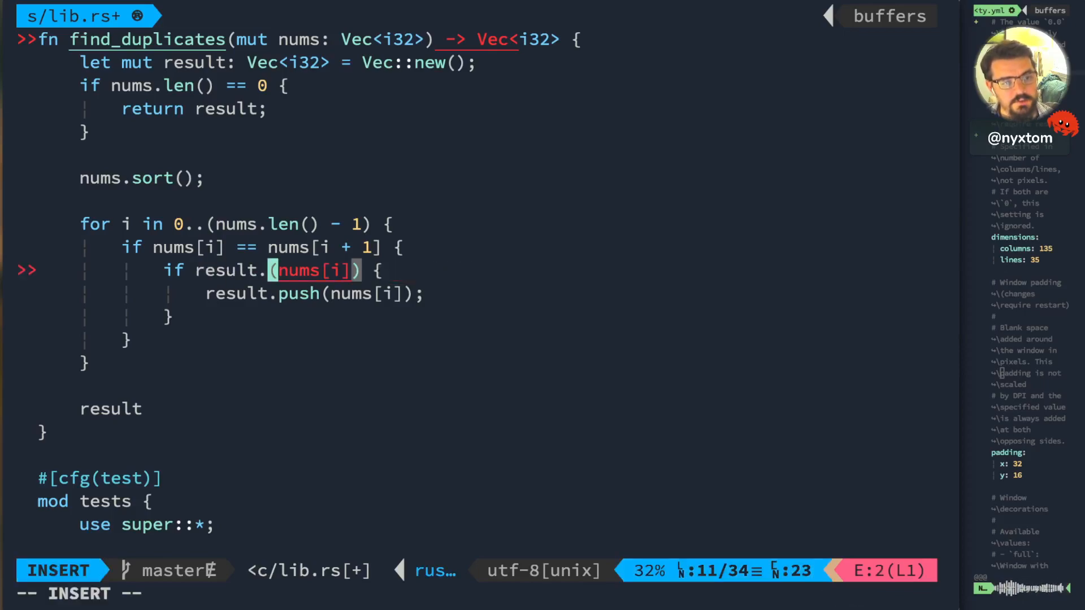
{"action": "type", "text": "binary_search"}
{"action": "key", "text": "Escape"}
{"action": "key", "text": "e"}
{"action": "key", "text": "e"}
{"action": "key", "text": "e"}
{"action": "key", "text": "e"}
{"action": "key", "text": "e"}
{"action": "type", "text": "a.is_"}
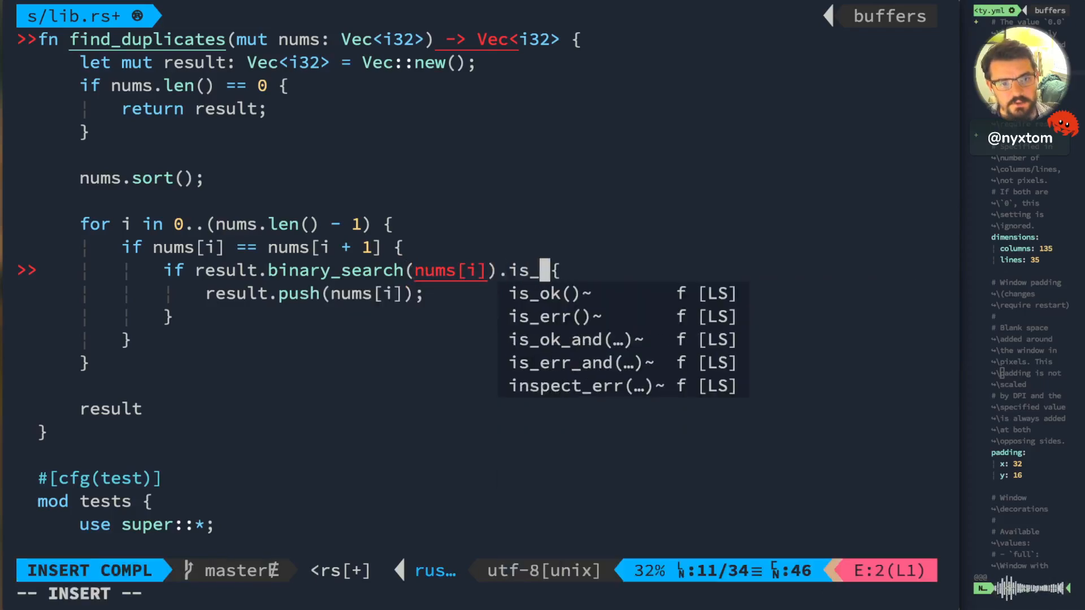
{"action": "type", "text": "err"}
{"action": "key", "text": "Return"}
{"action": "key", "text": "Escape"}
- Borrow the argument as &nums[i] in the binary_search call
{"action": "key", "text": "j"}
{"action": "key", "text": "j"}
{"action": "key", "text": "g"}
{"action": "key", "text": ";"}
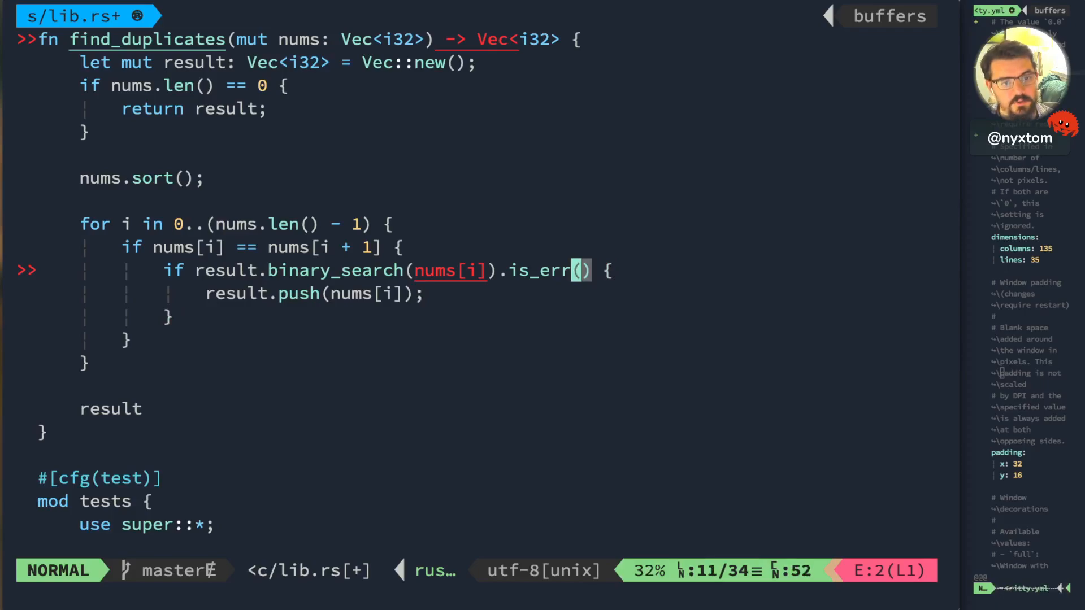
{"action": "key", "text": "b"}
{"action": "key", "text": "b"}
{"action": "key", "text": "h"}
{"action": "key", "text": "h"}
{"action": "key", "text": "h"}
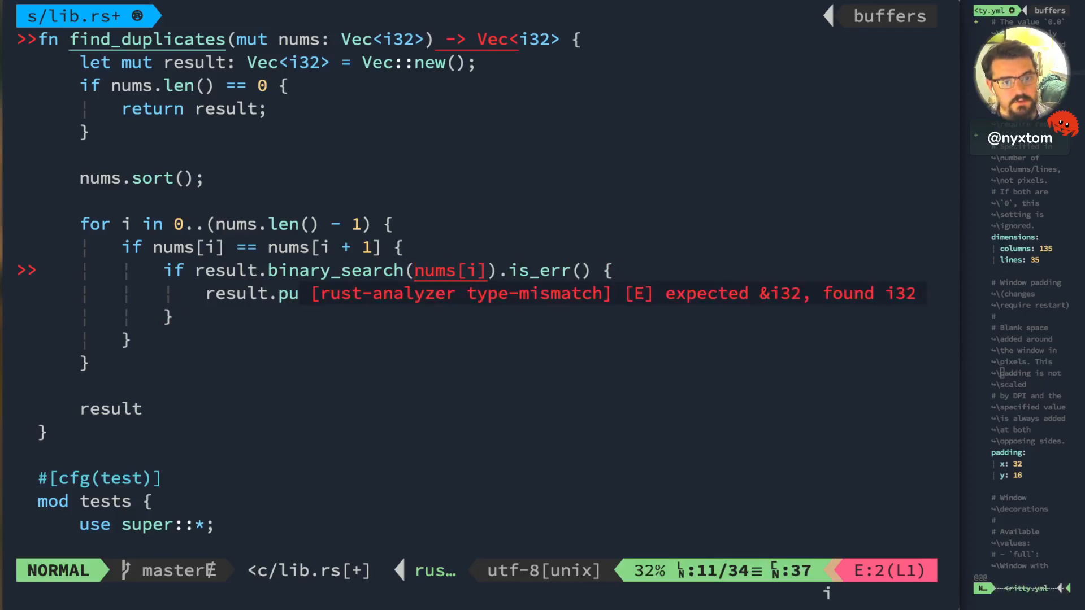
{"action": "type", "text": "i&"}
{"action": "key", "text": "Escape"}
{"action": "key", "text": "j"}
{"action": "key", "text": "k"}
{"action": "key", "text": "j"}
{"action": "key", "text": "j"}
{"action": "type", "text": "jj:w"}
- Save lib.rs, then yank find_duplicates and paste a copy below it with a blank line between
{"action": "key", "text": "Return"}
{"action": "key", "text": "k"}
{"action": "key", "text": "k"}
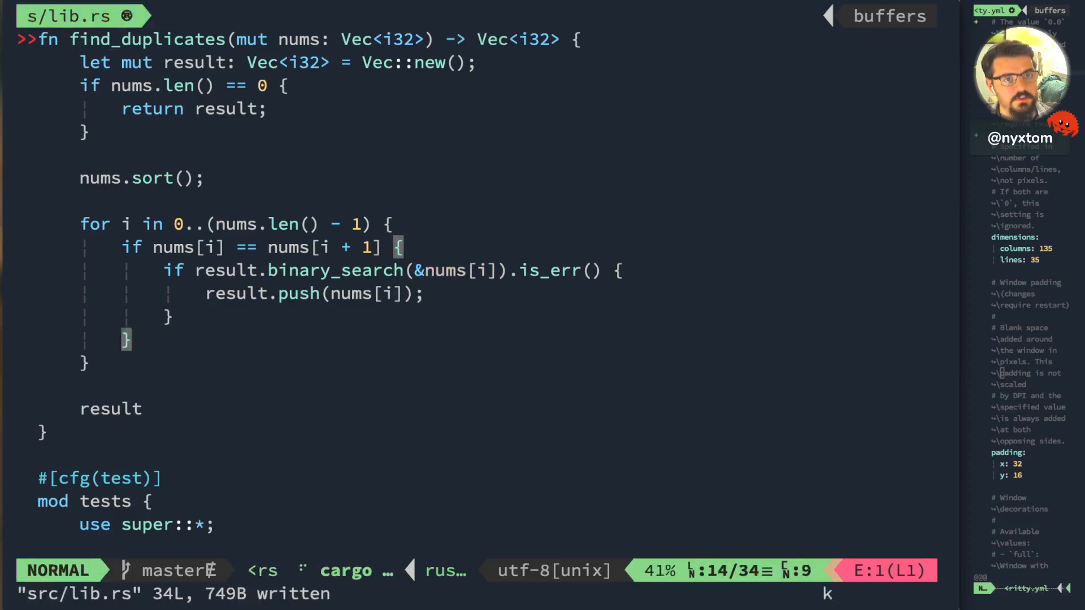
{"action": "key", "text": "1"}
{"action": "key", "text": "1"}
{"action": "key", "text": "k"}
{"action": "key", "text": "k"}
{"action": "key", "text": "V"}
{"action": "key", "text": "j"}
{"action": "key", "text": "j"}
{"action": "key", "text": "j"}
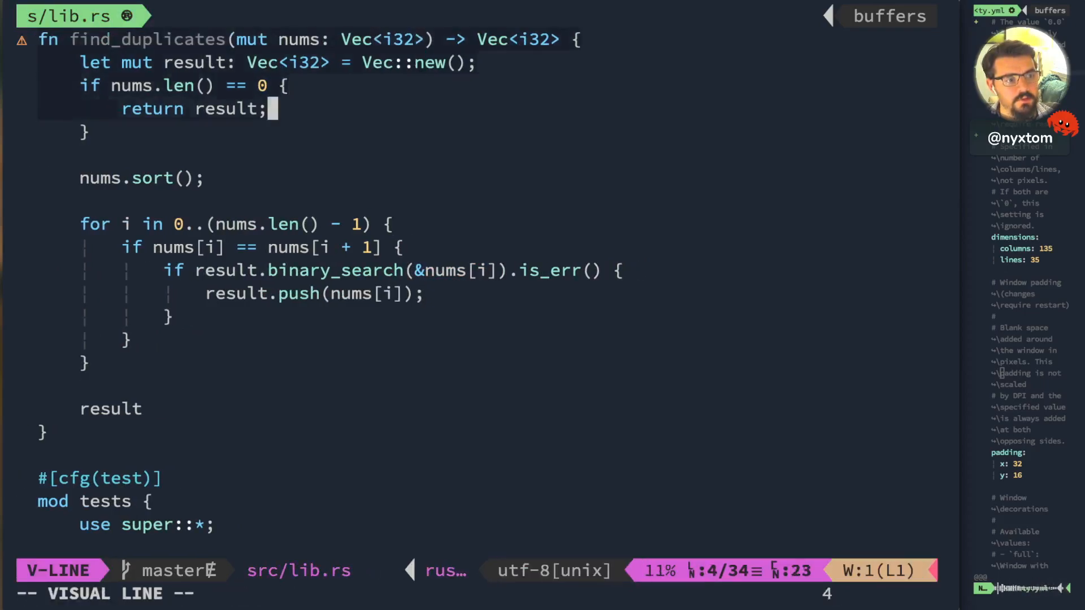
{"action": "key", "text": "j"}
{"action": "key", "text": "j"}
{"action": "key", "text": "j"}
{"action": "key", "text": "j"}
{"action": "key", "text": "y"}
{"action": "key", "text": "j"}
{"action": "key", "text": "j"}
{"action": "key", "text": "j"}
{"action": "key", "text": "j"}
{"action": "key", "text": "j"}
{"action": "key", "text": "j"}
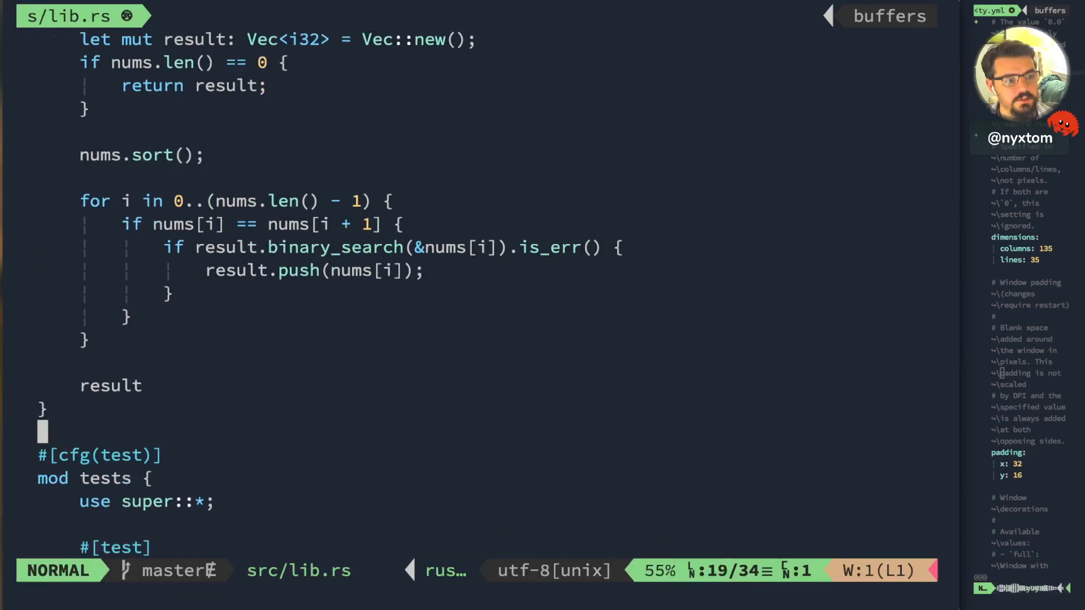
{"action": "key", "text": "P"}
{"action": "key", "text": "O"}
{"action": "key", "text": "Escape"}
- Rename the copy to find_duplicates_set and delete its nums.sort() line
{"action": "key", "text": "j"}
{"action": "type", "text": "e"}
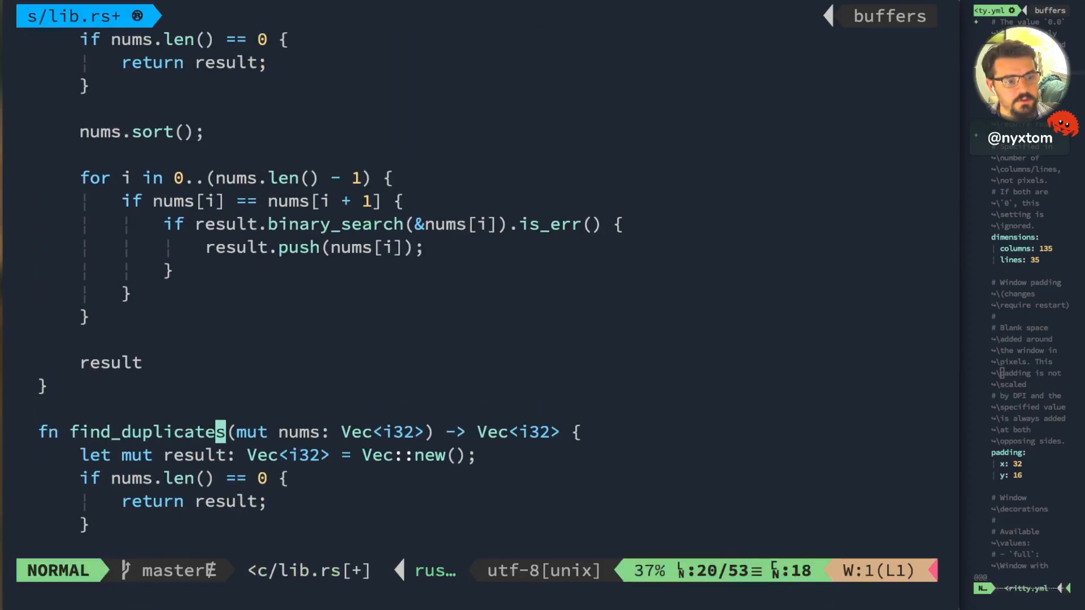
{"action": "type", "text": "a"}
{"action": "type", "text": "_set"}
{"action": "key", "text": "Escape"}
{"action": "key", "text": "j"}
{"action": "key", "text": "j"}
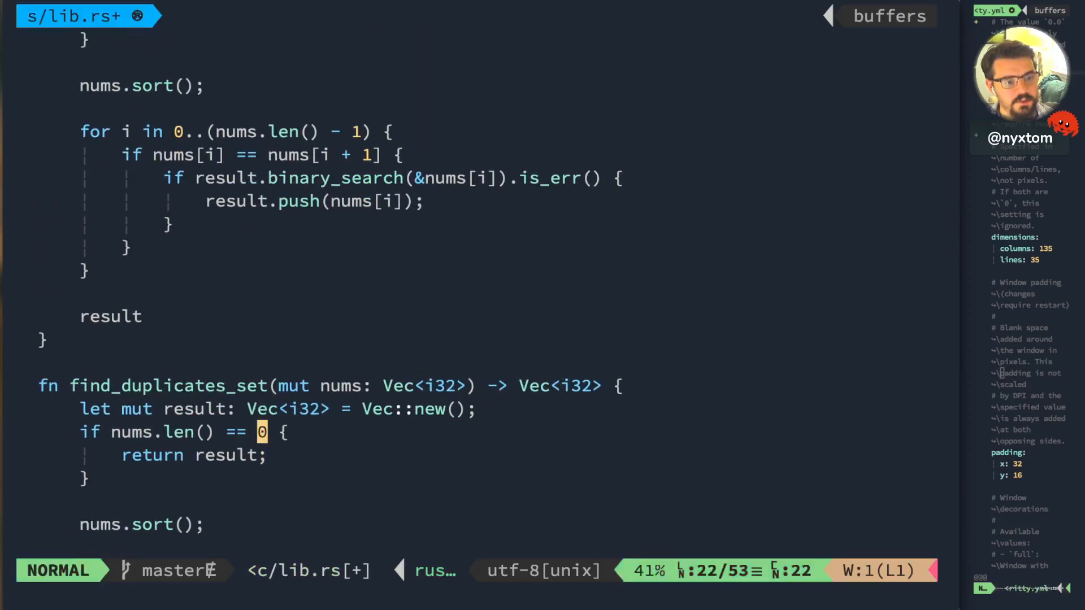
{"action": "key", "text": "j"}
{"action": "key", "text": "j"}
{"action": "key", "text": "j"}
{"action": "key", "text": "k"}
{"action": "key", "text": "k"}
{"action": "key", "text": "k"}
{"action": "key", "text": "j"}
{"action": "key", "text": "k"}
{"action": "key", "text": "k"}
{"action": "key", "text": "k"}
{"action": "key", "text": "k"}
{"action": "key", "text": "d"}
{"action": "key", "text": "d"}
{"action": "key", "text": "d"}
{"action": "key", "text": "d"}
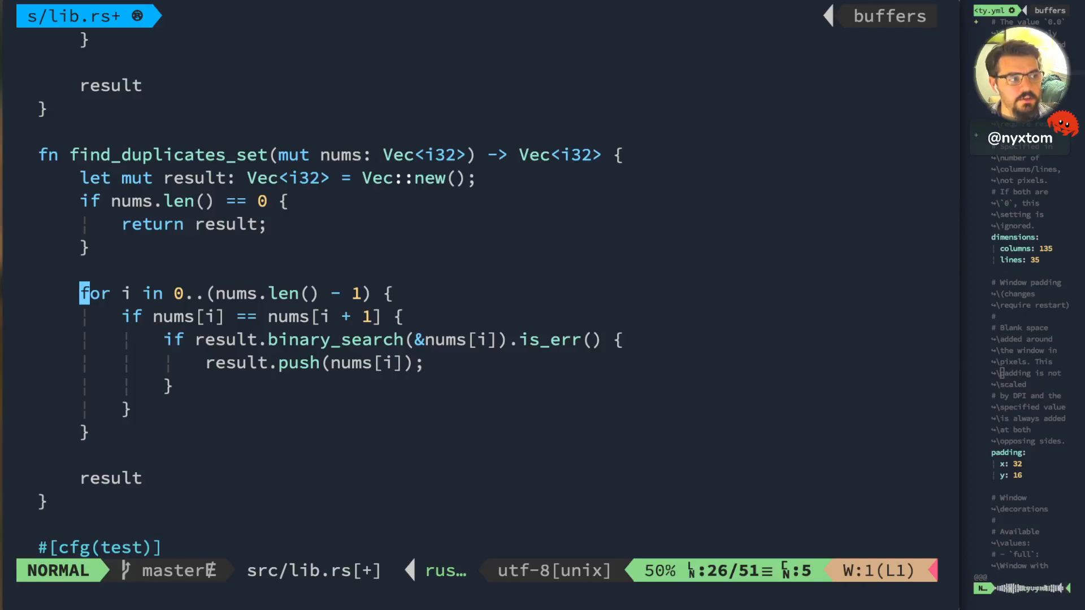
{"action": "key", "text": "k"}
{"action": "key", "text": "k"}
{"action": "left_click", "coordinate": [208, 237]}
{"action": "key", "text": "k"}
{"action": "key", "text": "k"}
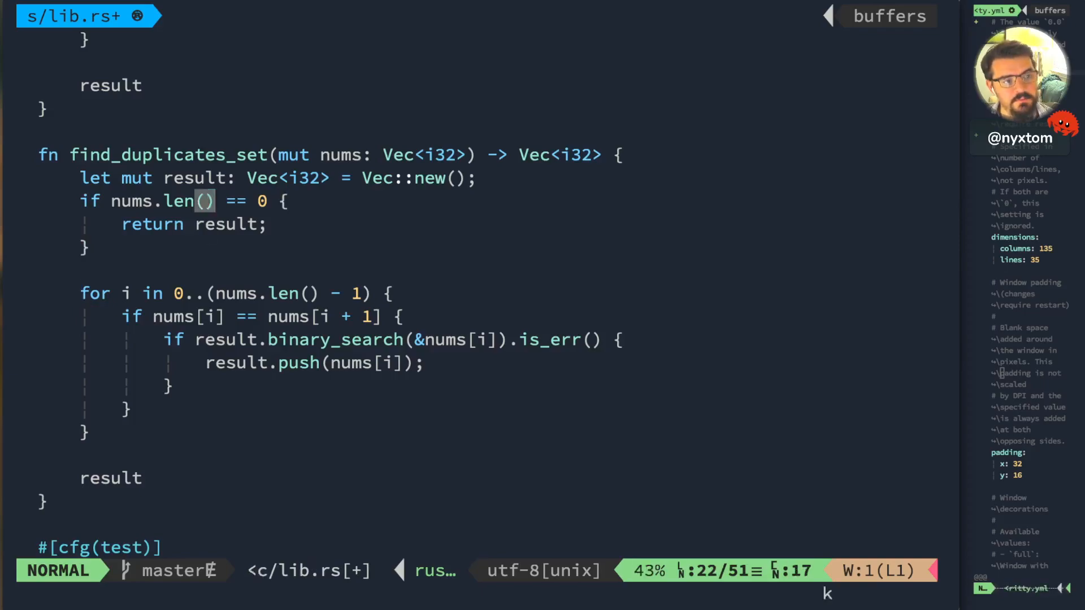
{"action": "key", "text": "h"}
{"action": "key", "text": "h"}
{"action": "type", "text": "olet mut set: HashMap"}
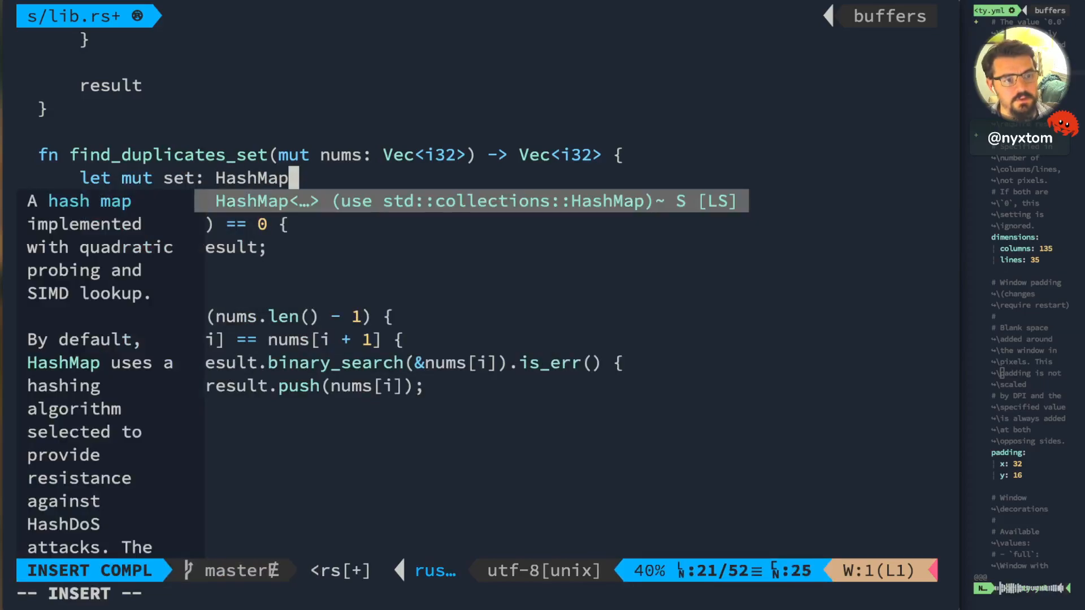
- Declare 'let mut set: HashMap<i32, i32> = HashMap::new();' with the HashMap import
{"action": "key", "text": "ctrl+y"}
{"action": "type", "text": "i32, i32>"}
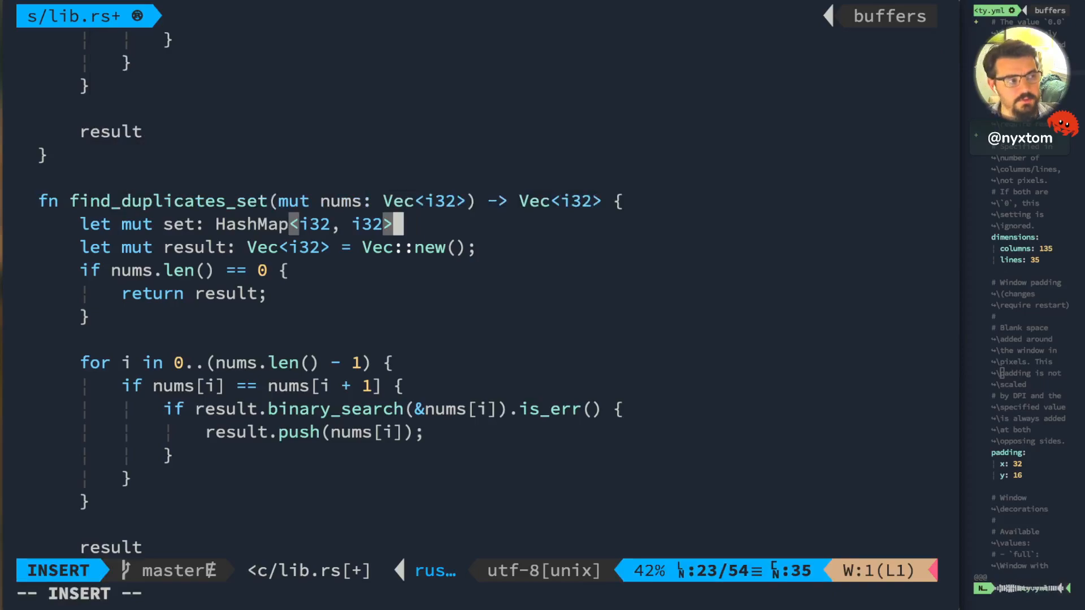
{"action": "type", "text": " = HashM"}
{"action": "key", "text": "ctrl+y"}
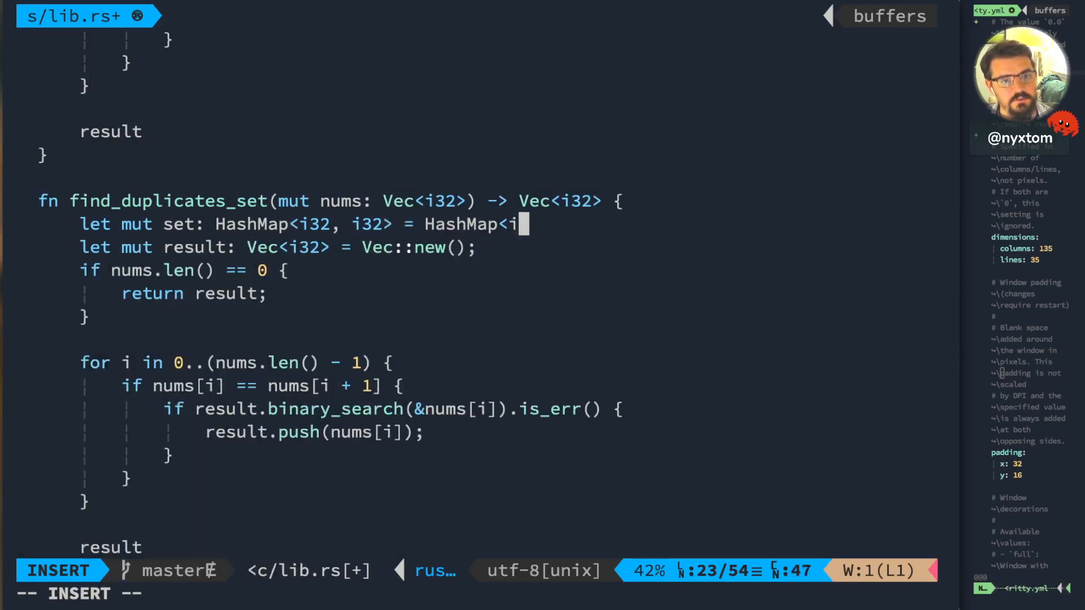
{"action": "key", "text": "BackSpace"}
{"action": "type", "text": "new();"}
{"action": "key", "text": "Escape"}
- Change result's type and constructor from Vec to HashSet
{"action": "key", "text": "j"}
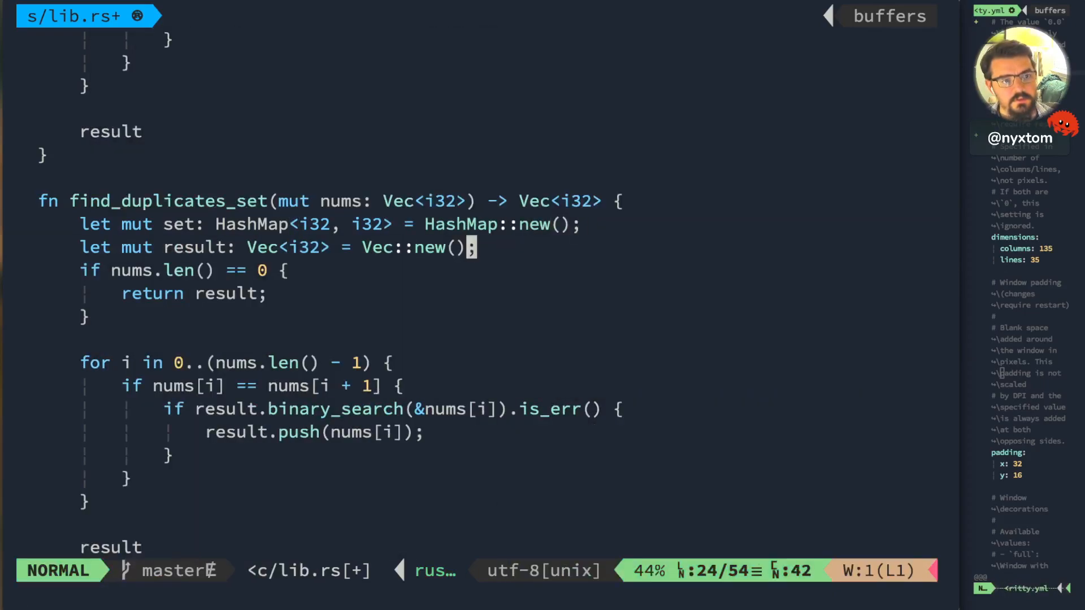
{"action": "key", "text": "h"}
{"action": "key", "text": "b"}
{"action": "key", "text": "b"}
{"action": "key", "text": "b"}
{"action": "key", "text": "b"}
{"action": "key", "text": "b"}
{"action": "key", "text": "b"}
{"action": "type", "text": "dwiHashSet"}
{"action": "key", "text": "Escape"}
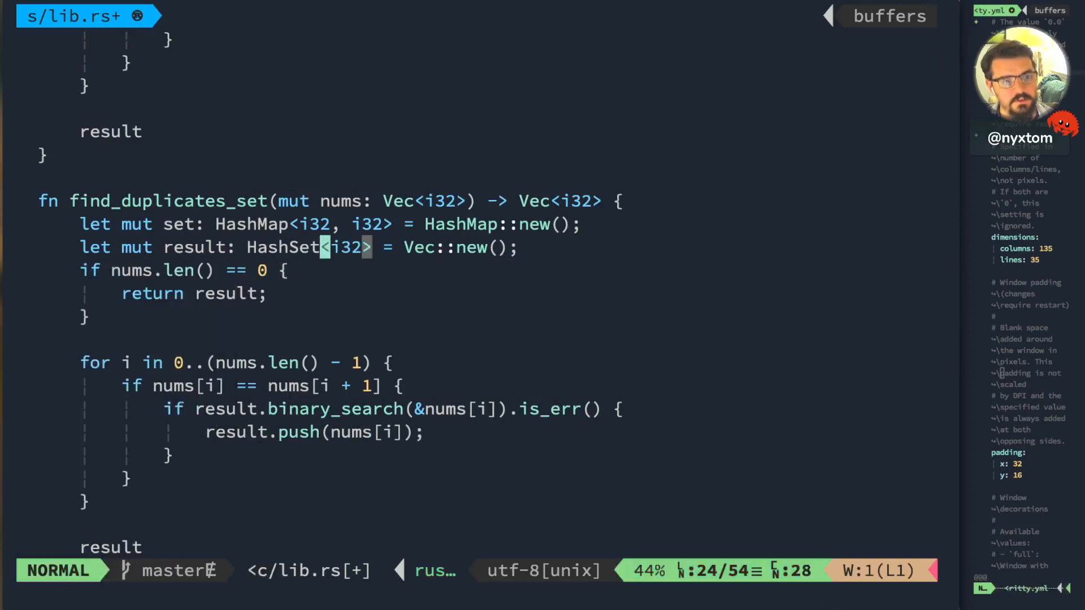
{"action": "key", "text": "u"}
{"action": "key", "text": "u"}
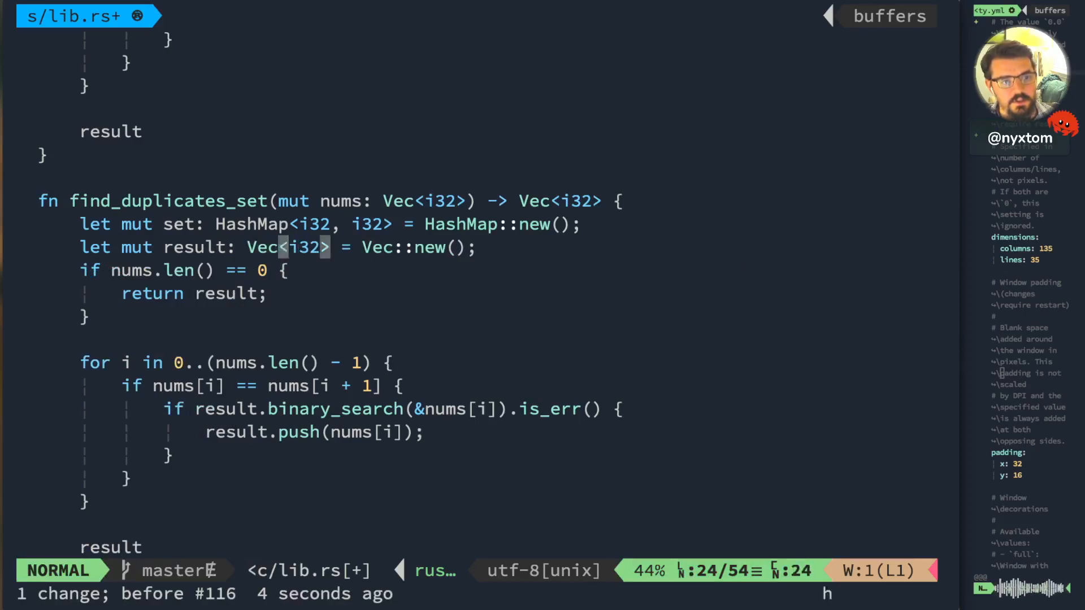
{"action": "type", "text": "bdwiHashS"}
{"action": "key", "text": "BackSpace"}
{"action": "key", "text": "BackSpace"}
{"action": "type", "text": "h"}
{"action": "key", "text": "BackSpace"}
{"action": "type", "text": "hSet"}
{"action": "key", "text": "Escape"}
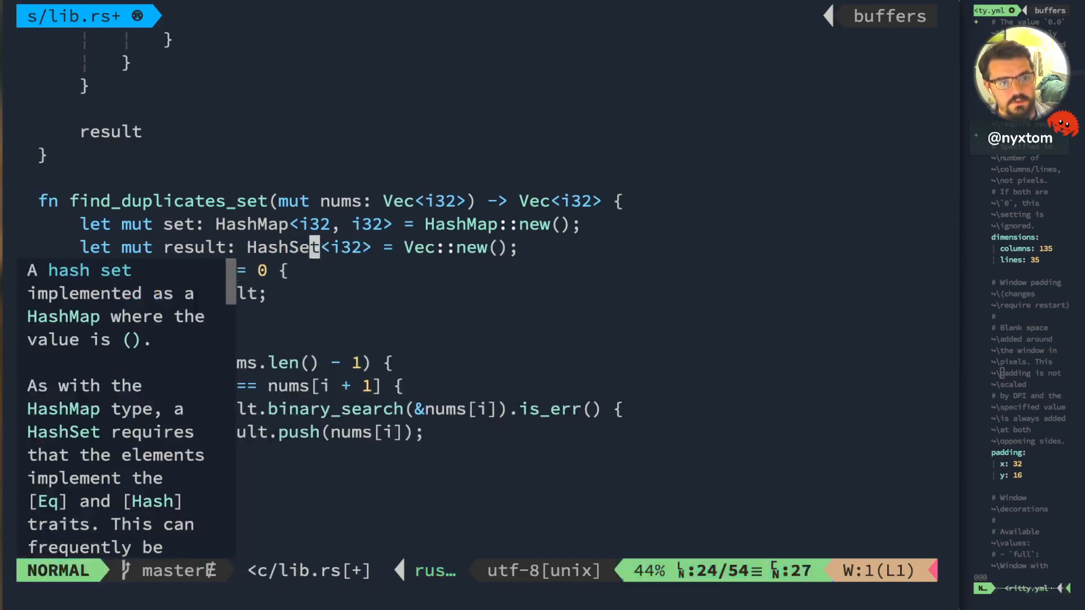
{"action": "key", "text": "w"}
{"action": "key", "text": "w"}
{"action": "key", "text": "w"}
{"action": "type", "text": "ldwXiHas"}
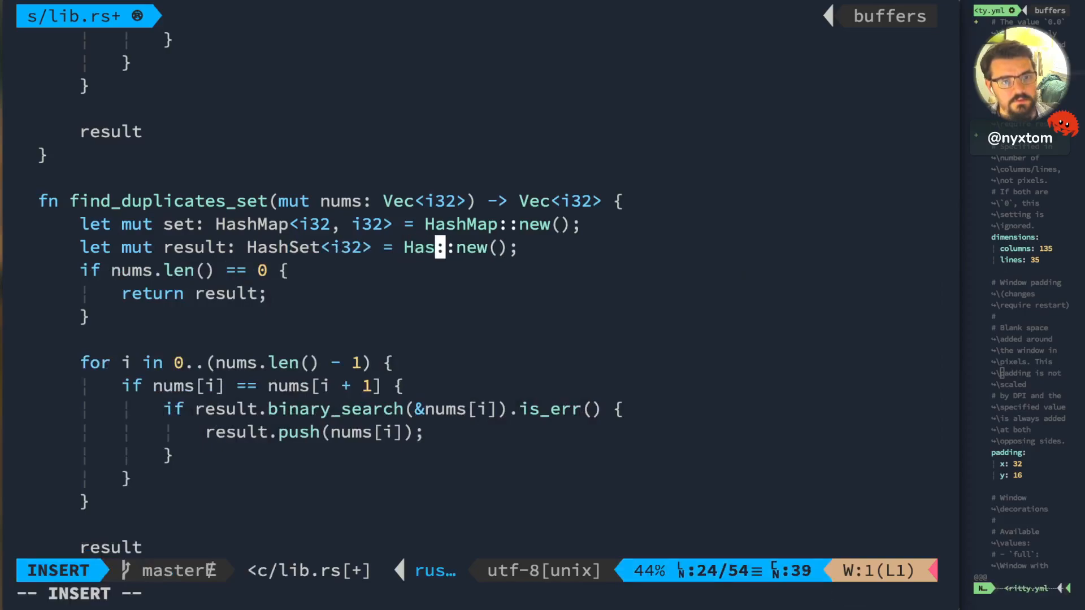
{"action": "type", "text": "hSet"}
{"action": "key", "text": "Escape"}
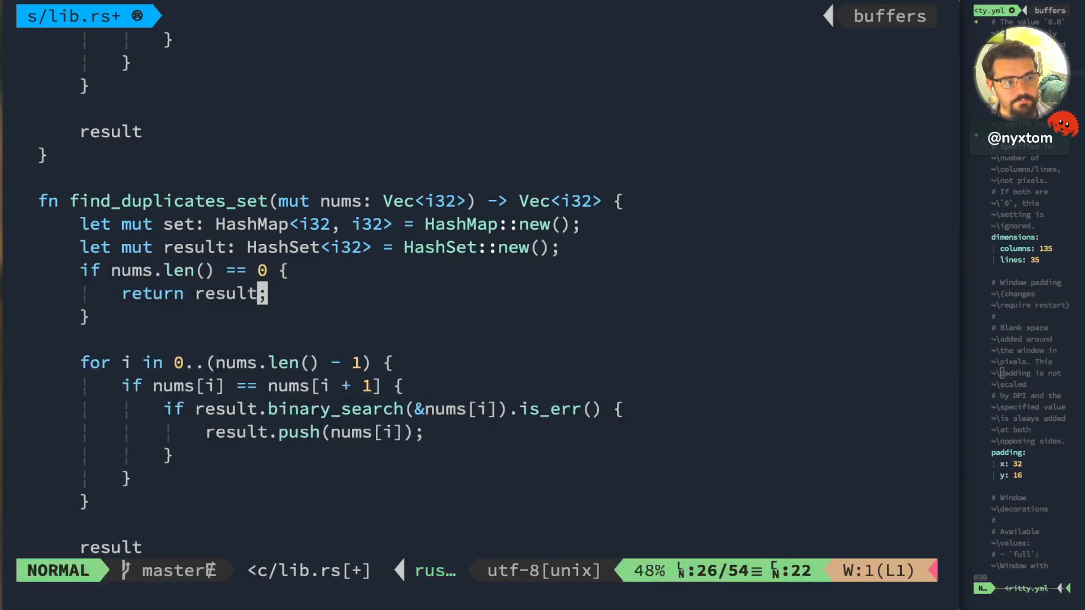
- Delete the inner if block from the old loop body in find_duplicates_set
{"action": "key", "text": "j"}
{"action": "key", "text": "j"}
{"action": "key", "text": "j"}
{"action": "key", "text": "j"}
{"action": "key", "text": "$"}
{"action": "key", "text": "k"}
{"action": "key", "text": "j"}
{"action": "key", "text": "j"}
{"action": "key", "text": "j"}
{"action": "key", "text": "k"}
{"action": "key", "text": "k"}
{"action": "key", "text": "V"}
{"action": "key", "text": "j"}
{"action": "key", "text": "j"}
{"action": "key", "text": "j"}
{"action": "key", "text": "j"}
{"action": "key", "text": "d"}
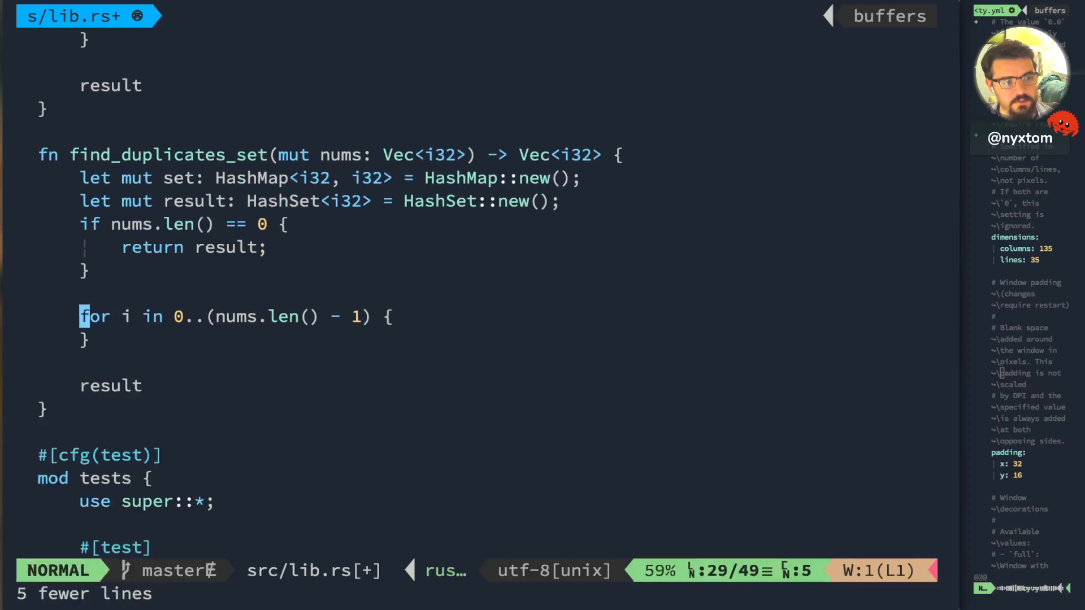
{"action": "key", "text": "o"}
{"action": "key", "text": "Escape"}
- Replace the old for loop with an empty 'for i in nums {' loop
{"action": "key", "text": "V"}
{"action": "key", "text": "j"}
{"action": "key", "text": "j"}
{"action": "type", "text": "dofor i"}
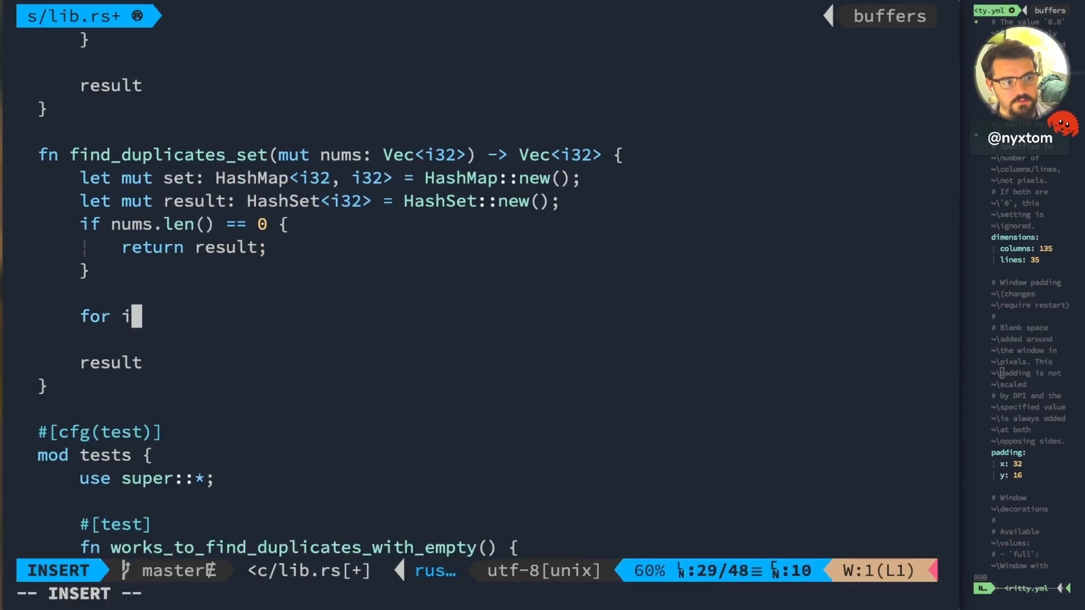
{"action": "type", "text": " in nums {"}
{"action": "key", "text": "Return"}
{"action": "key", "text": "Escape"}
{"action": "key", "text": "j"}
{"action": "key", "text": "j"}
{"action": "key", "text": "j"}
{"action": "key", "text": "k"}
{"action": "key", "text": "i"}
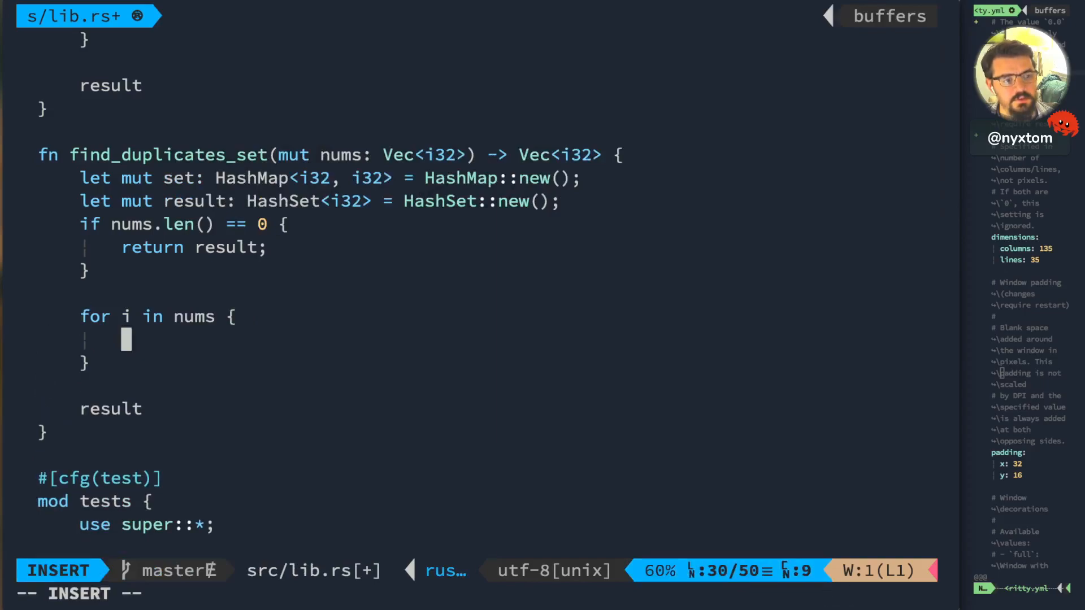
{"action": "key", "text": "Escape"}
- Return result.into_iter().collect() instead of the bare result
{"action": "key", "text": "j"}
{"action": "key", "text": "j"}
{"action": "type", "text": "jA.into"}
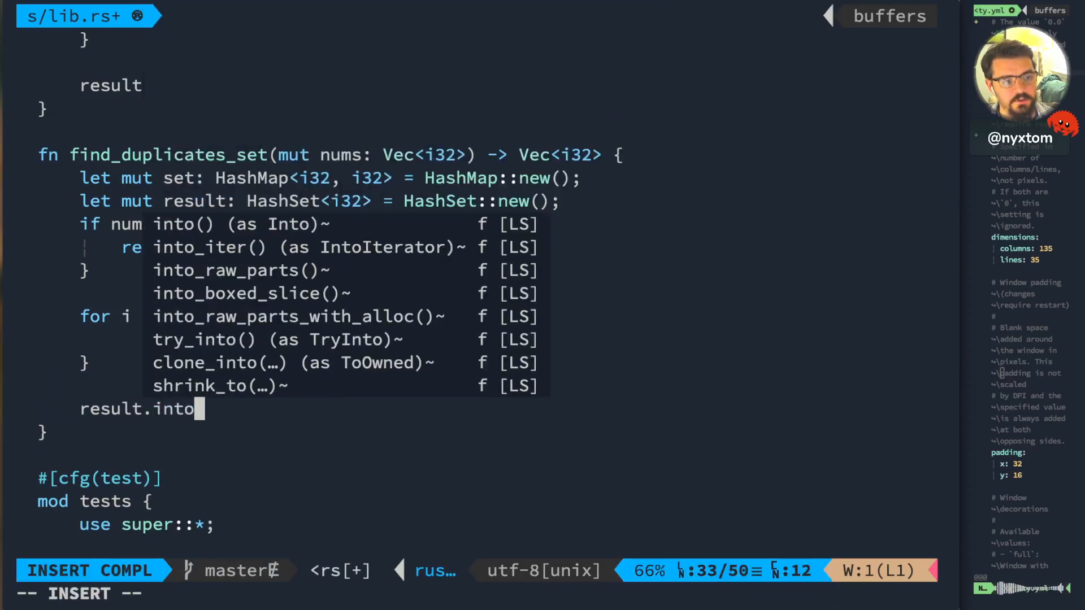
{"action": "type", "text": "_iter"}
{"action": "key", "text": "Return"}
{"action": "type", "text": ".coll"}
{"action": "key", "text": "Return"}
{"action": "key", "text": "Escape"}
- Start an if statement in the loop body, then erase the partial attempt
{"action": "key", "text": "k"}
{"action": "key", "text": "k"}
{"action": "key", "text": "k"}
{"action": "key", "text": "d"}
{"action": "key", "text": "d"}
{"action": "key", "text": "k"}
{"action": "key", "text": "o"}
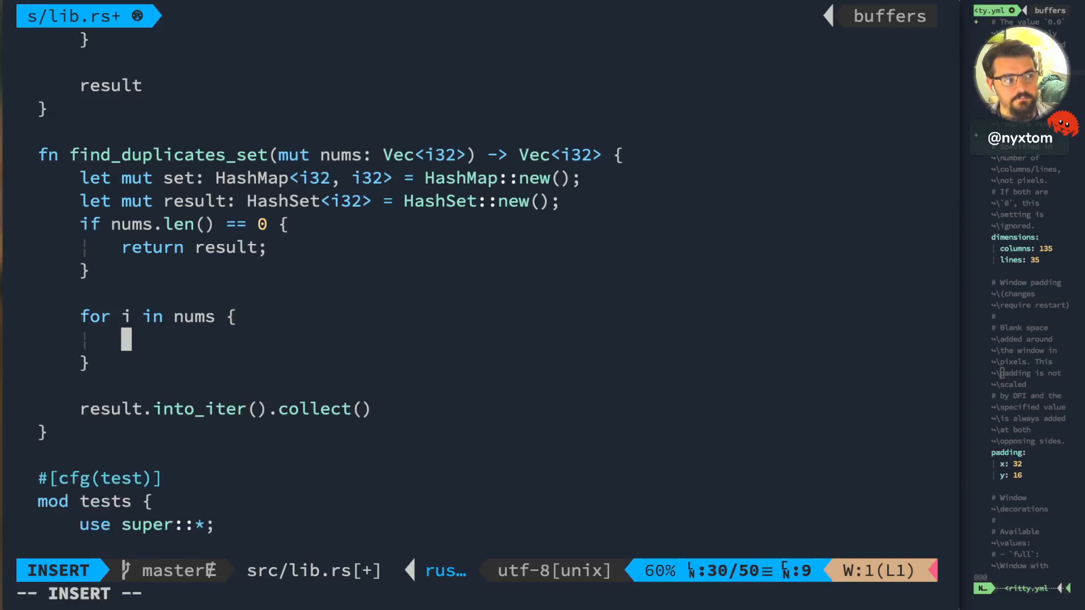
{"action": "type", "text": "if set"}
{"action": "key", "text": "BackSpace"}
{"action": "key", "text": "BackSpace"}
{"action": "key", "text": "BackSpace"}
{"action": "key", "text": "BackSpace"}
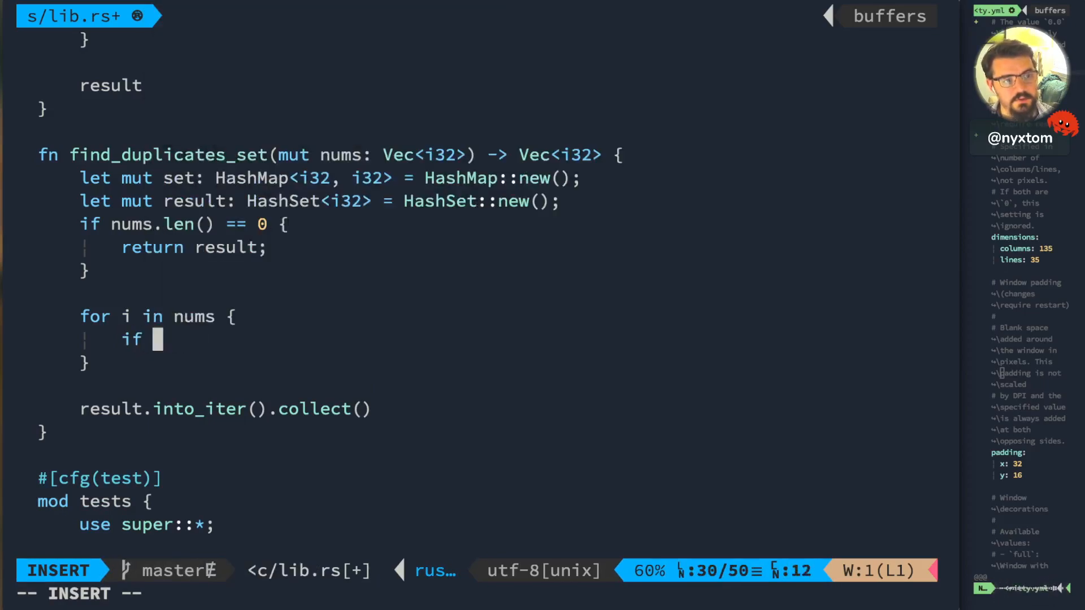
{"action": "key", "text": "BackSpace"}
{"action": "key", "text": "BackSpace"}
{"action": "key", "text": "BackSpace"}
{"action": "type", "text": "f"}
{"action": "key", "text": "BackSpace"}
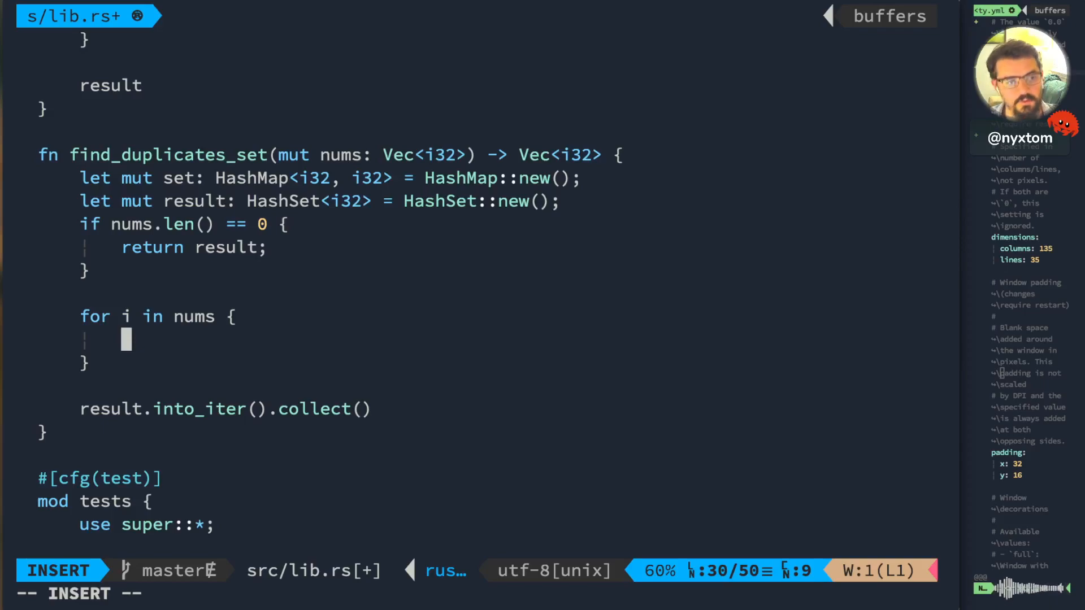
{"action": "key", "text": "Escape"}
- Rename the HashMap variable set to map and begin a map. call in the loop
{"action": "key", "text": "k"}
{"action": "key", "text": "k"}
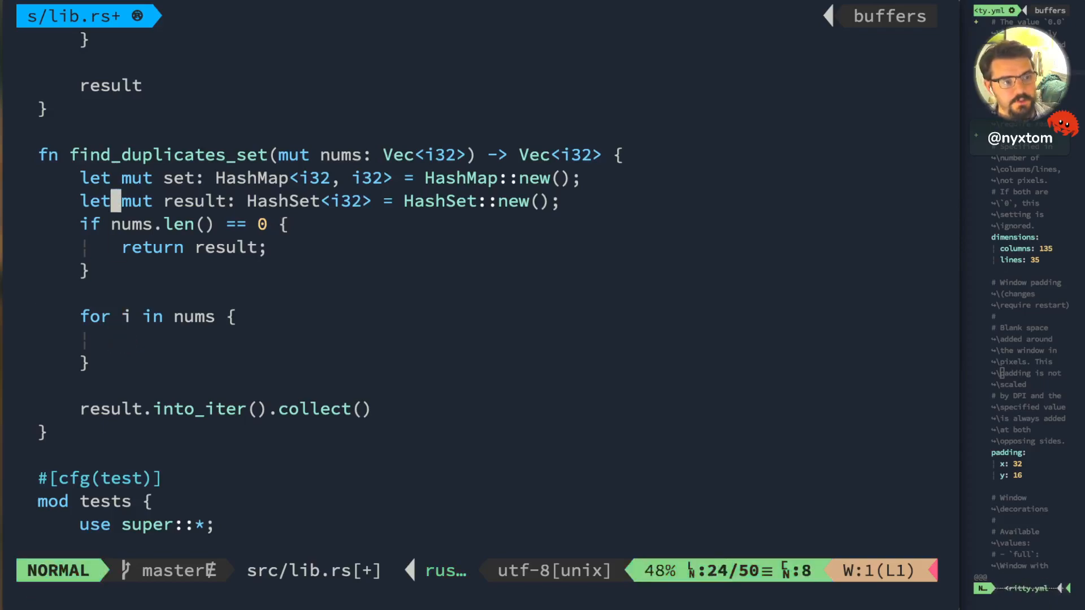
{"action": "type", "text": "kwwcwmap"}
{"action": "key", "text": "Escape"}
{"action": "key", "text": "j"}
{"action": "key", "text": "j"}
{"action": "key", "text": "j"}
{"action": "key", "text": "j"}
{"action": "key", "text": "j"}
{"action": "key", "text": "d"}
{"action": "key", "text": "d"}
{"action": "type", "text": "Omap."}
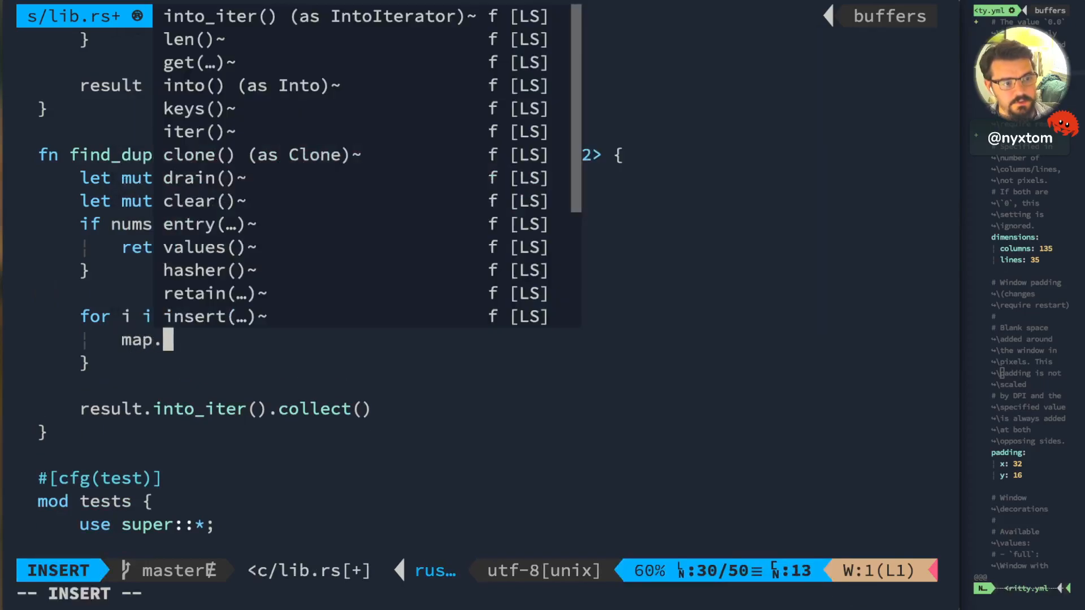
{"action": "key", "text": "BackSpace"}
{"action": "key", "text": "BackSpace"}
{"action": "key", "text": "BackSpace"}
{"action": "type", "text": "map."}
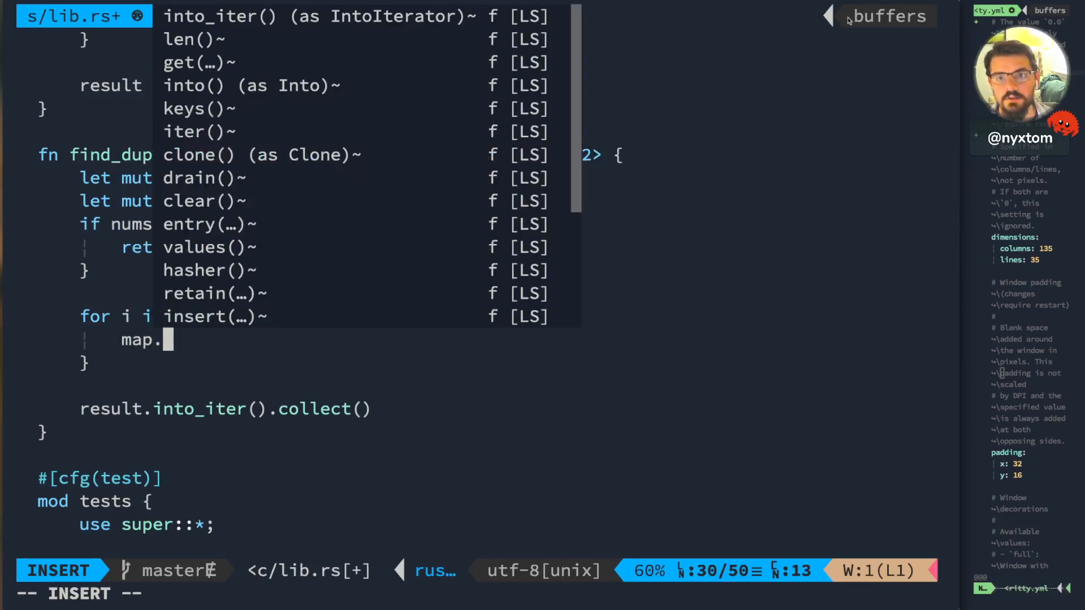
- Switch to the HashMap docs and read the Entry API notes and player_stats example
{"action": "key", "text": "alt+Tab"}
{"action": "left_click", "coordinate": [771, 314]}
{"action": "scroll", "coordinate": [771, 315], "scroll_direction": "up", "scroll_amount": 3}
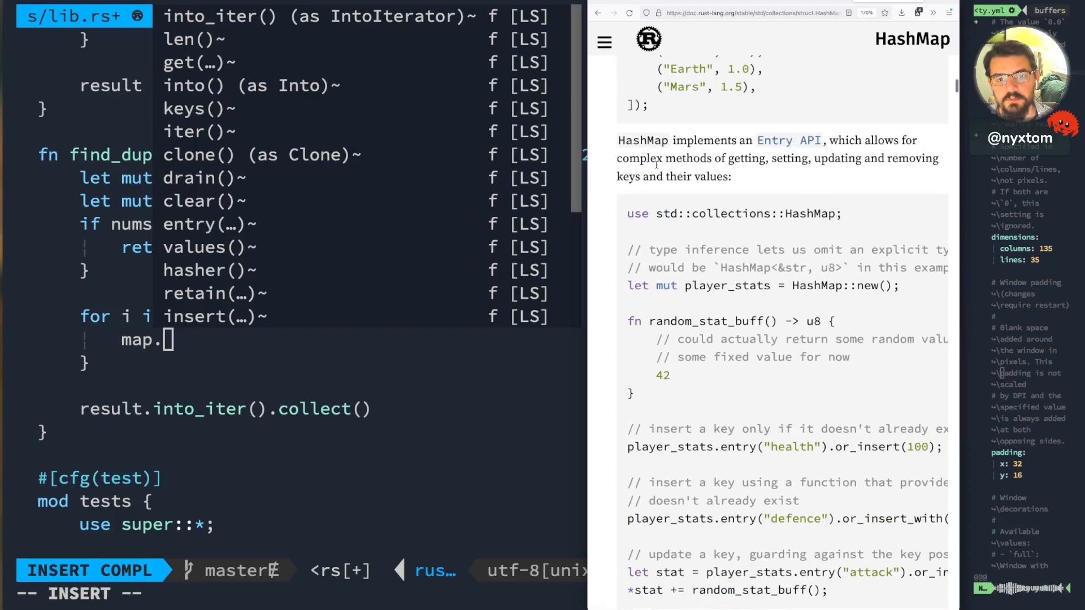
{"action": "left_click_drag", "start_coordinate": [664, 165], "coordinate": [751, 177]}
{"action": "left_click", "coordinate": [751, 177]}
{"action": "scroll", "coordinate": [779, 304], "scroll_direction": "down", "scroll_amount": 2}
{"action": "scroll", "coordinate": [779, 303], "scroll_direction": "down", "scroll_amount": 1}
{"action": "scroll", "coordinate": [779, 304], "scroll_direction": "down", "scroll_amount": 2}
{"action": "left_click_drag", "start_coordinate": [622, 269], "coordinate": [903, 266]}
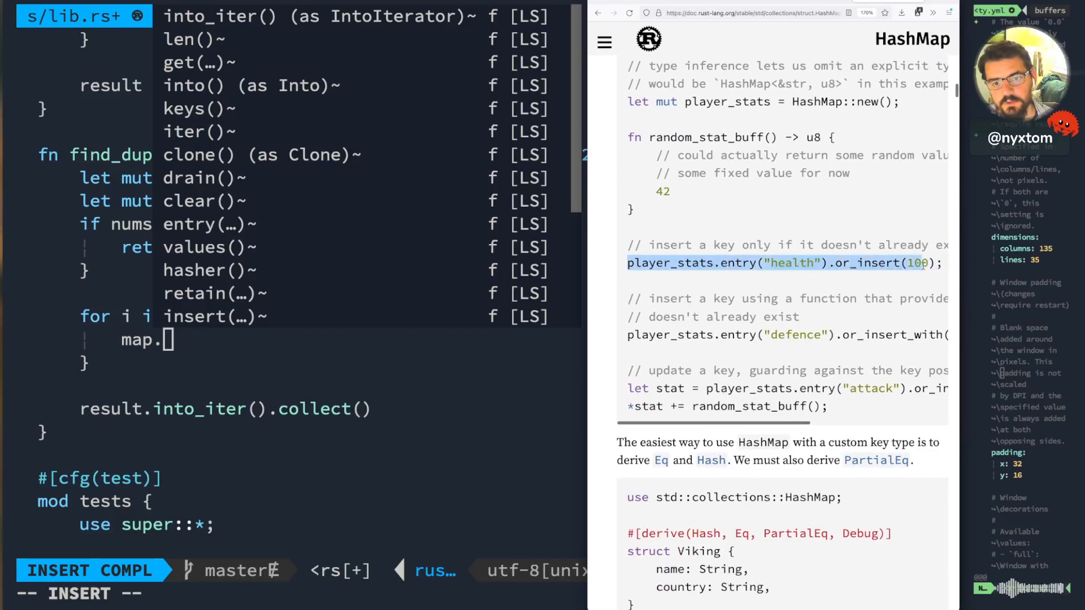
{"action": "left_click", "coordinate": [863, 291]}
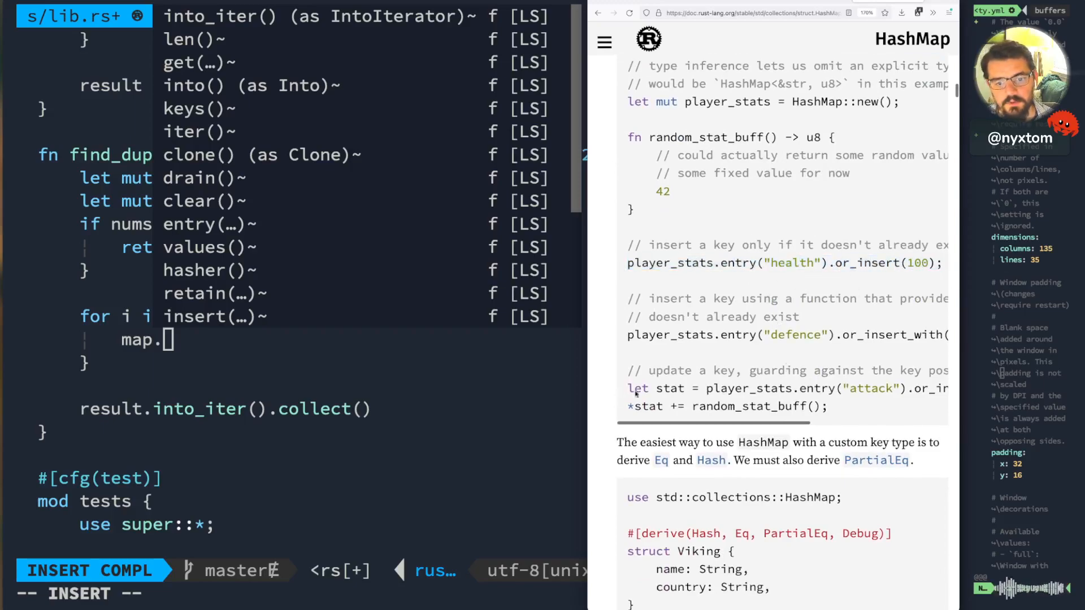
{"action": "scroll", "coordinate": [653, 388], "scroll_direction": "down", "scroll_amount": 5}
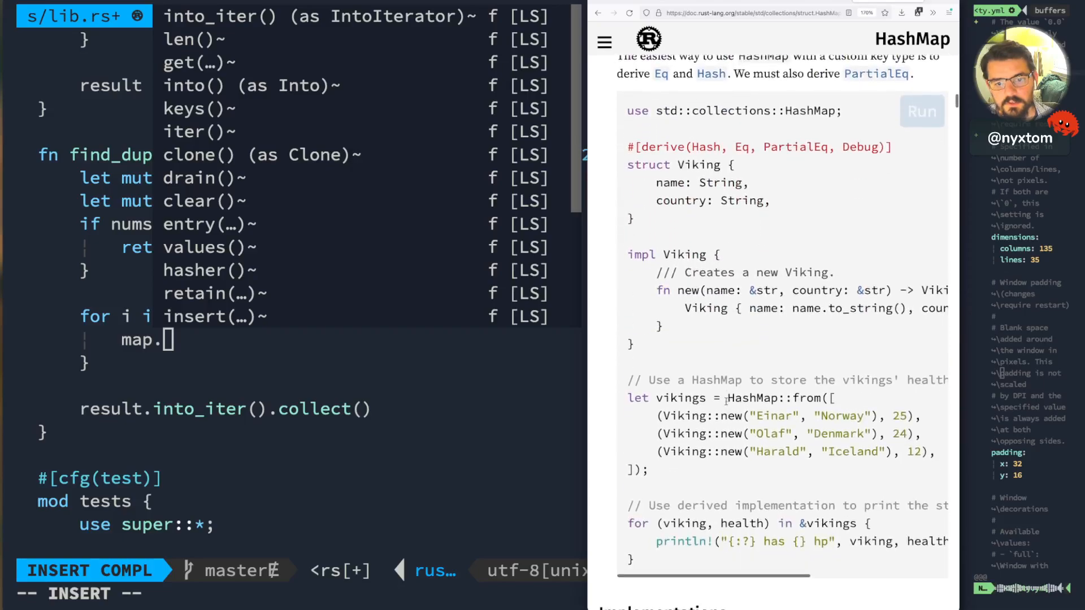
{"action": "scroll", "coordinate": [724, 384], "scroll_direction": "up", "scroll_amount": 3}
{"action": "scroll", "coordinate": [738, 339], "scroll_direction": "up", "scroll_amount": 3}
{"action": "scroll", "coordinate": [763, 288], "scroll_direction": "up", "scroll_amount": 1}
- Read the entry method's own documentation and description
{"action": "left_click", "coordinate": [774, 270]}
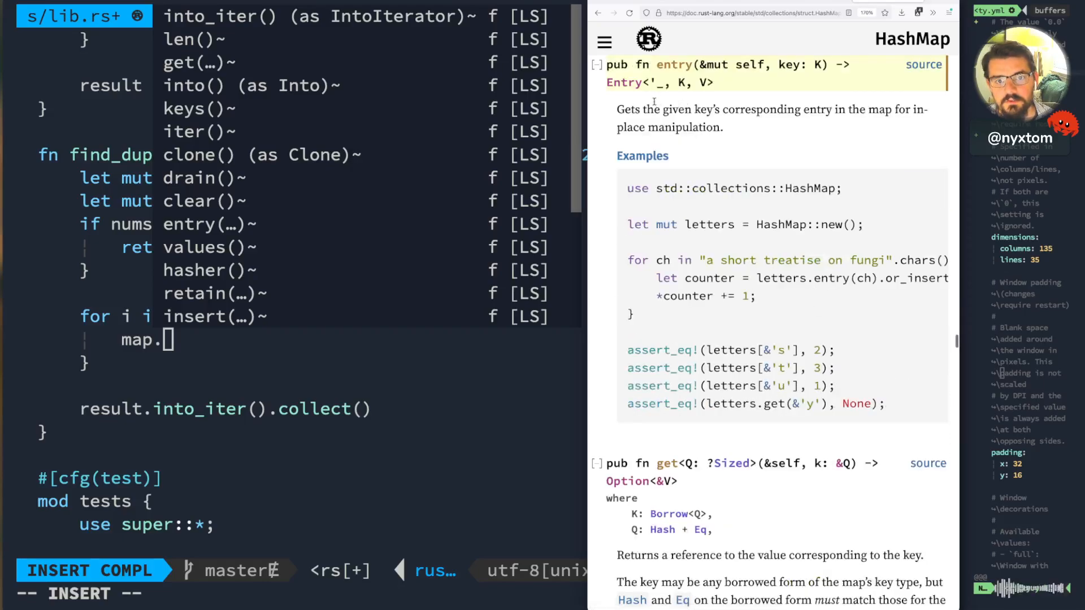
{"action": "left_click_drag", "start_coordinate": [654, 102], "coordinate": [768, 136]}
{"action": "left_click", "coordinate": [768, 135]}
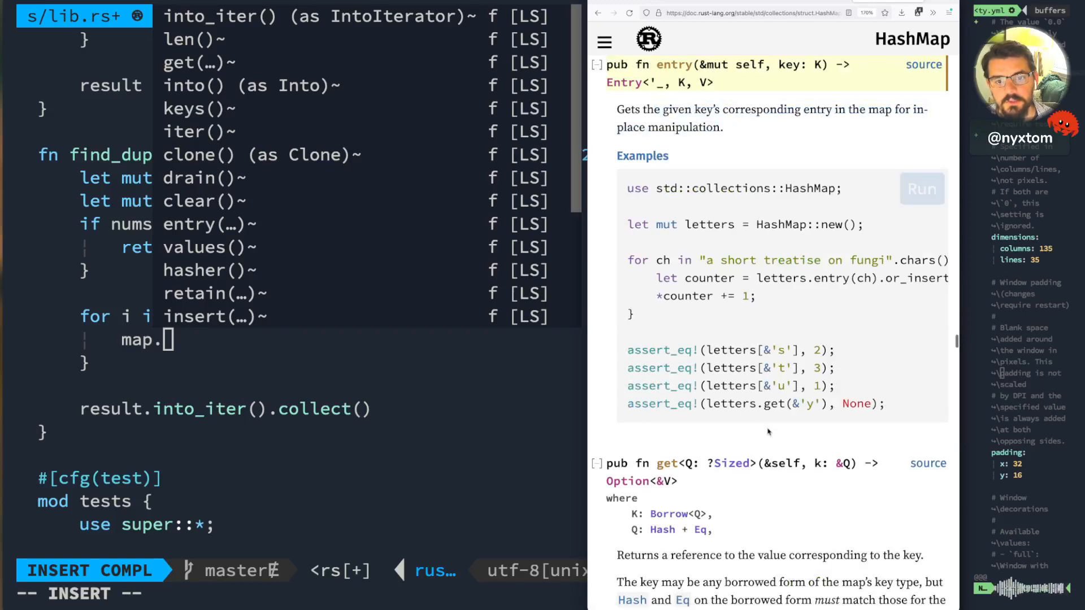
{"action": "scroll", "coordinate": [779, 291], "scroll_direction": "right", "scroll_amount": 2}
{"action": "scroll", "coordinate": [780, 291], "scroll_direction": "left", "scroll_amount": 2}
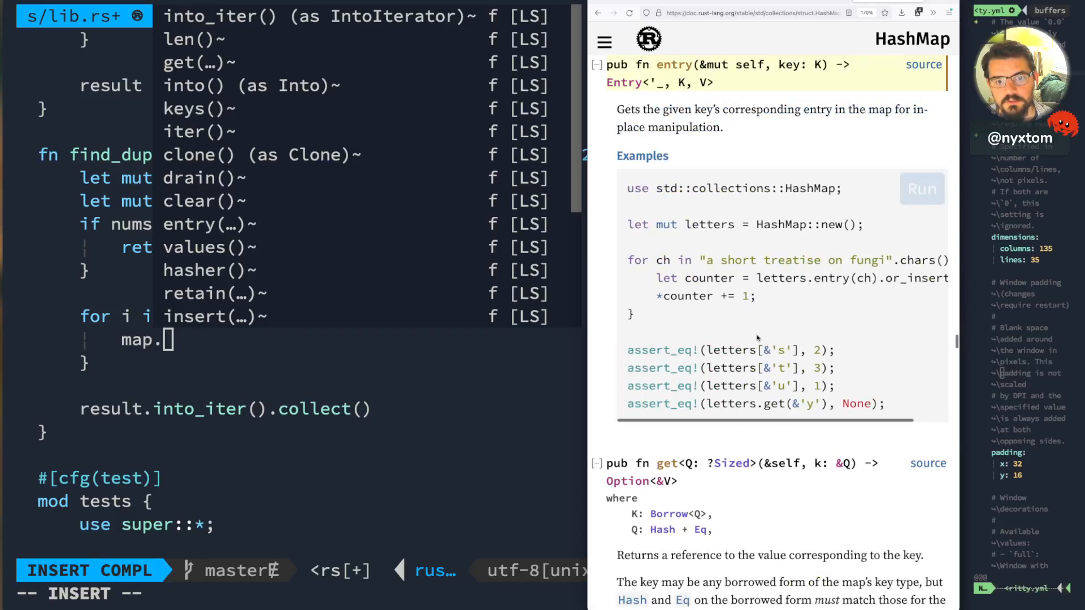
{"action": "scroll", "coordinate": [773, 314], "scroll_direction": "right", "scroll_amount": 1}
- Back in the editor, write a map.entry(i).or_insert(...) statement in the loop
{"action": "key", "text": "ctrl+w"}
{"action": "key", "text": "Escape"}
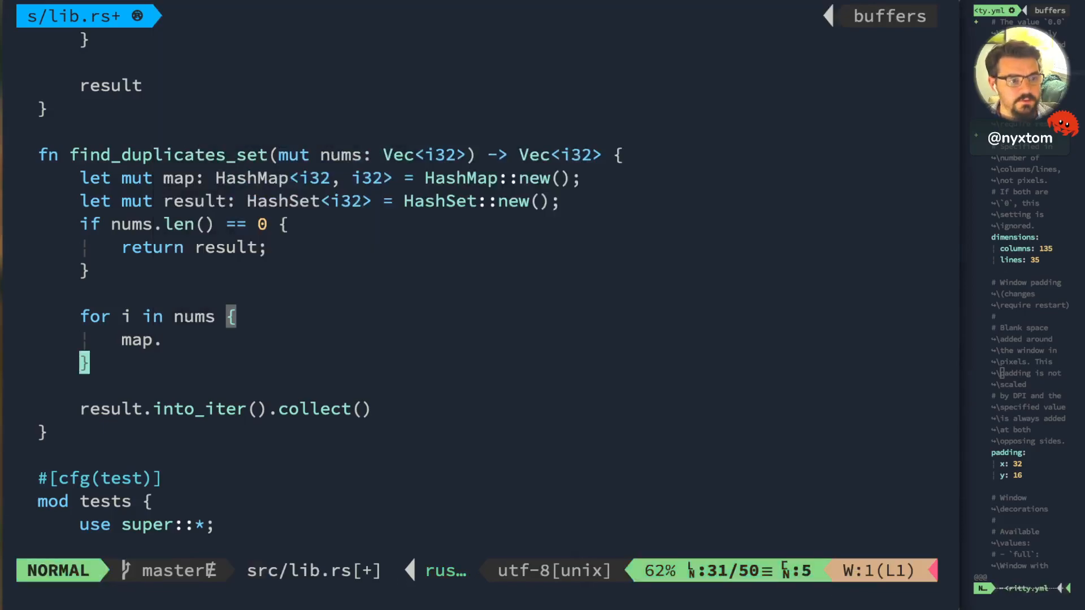
{"action": "type", "text": "kaent"}
{"action": "key", "text": "Return"}
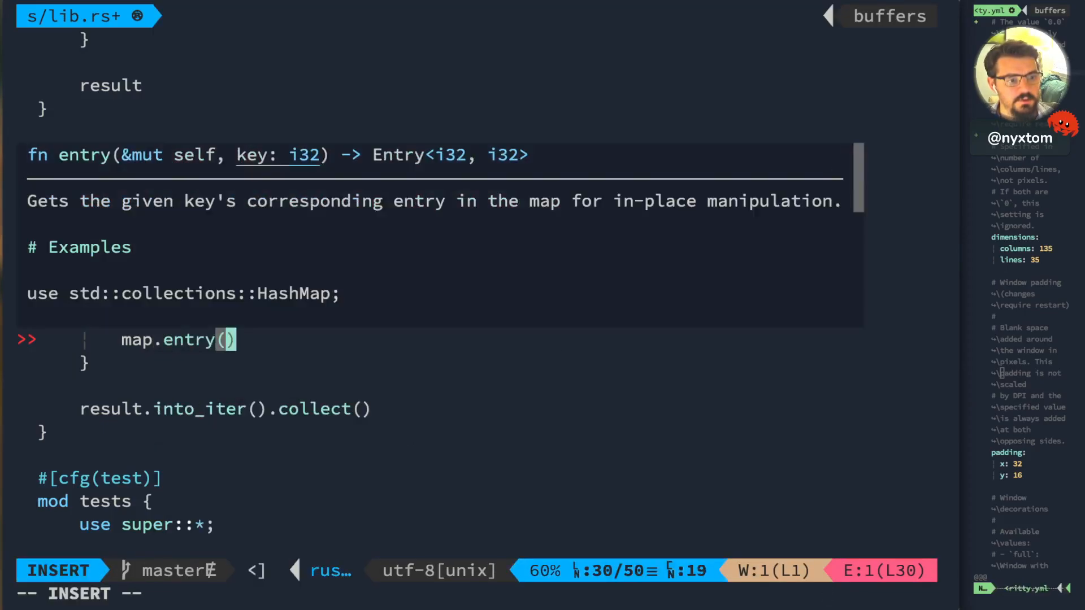
{"action": "type", "text": "i"}
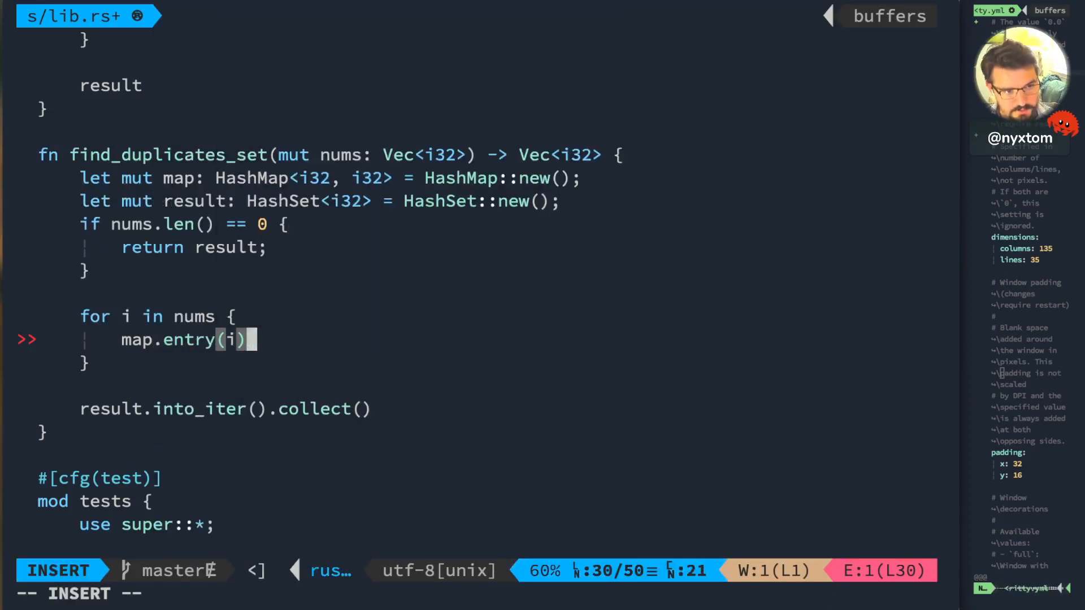
{"action": "type", "text": ").or_in"}
{"action": "key", "text": "Return"}
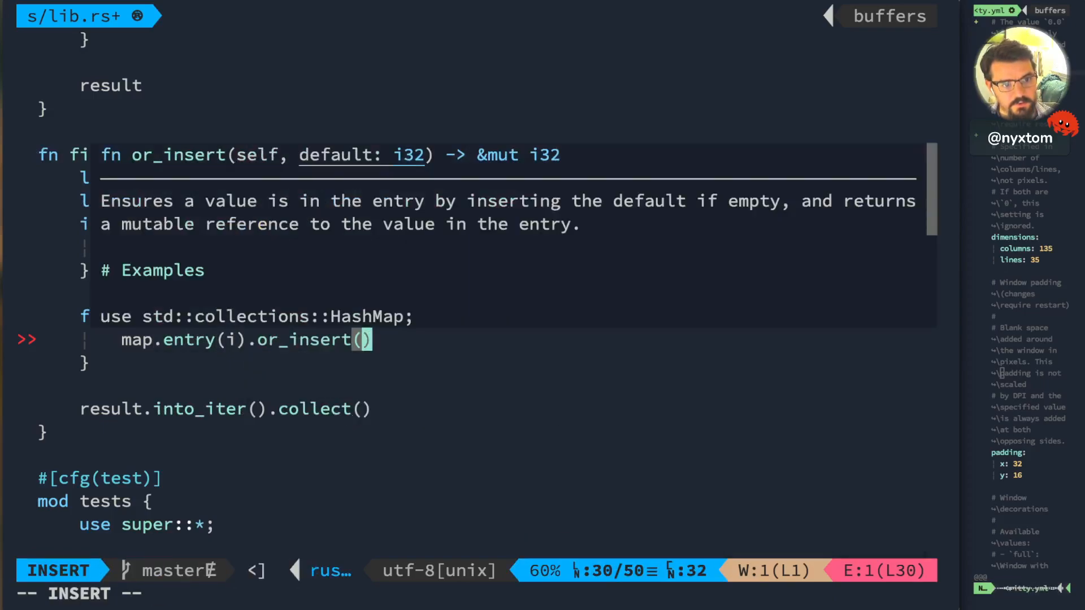
{"action": "type", "text": ");"}
{"action": "key", "text": "Escape"}
- Review the statement against the HashMap entry docs
{"action": "key", "text": "asciicircum"}
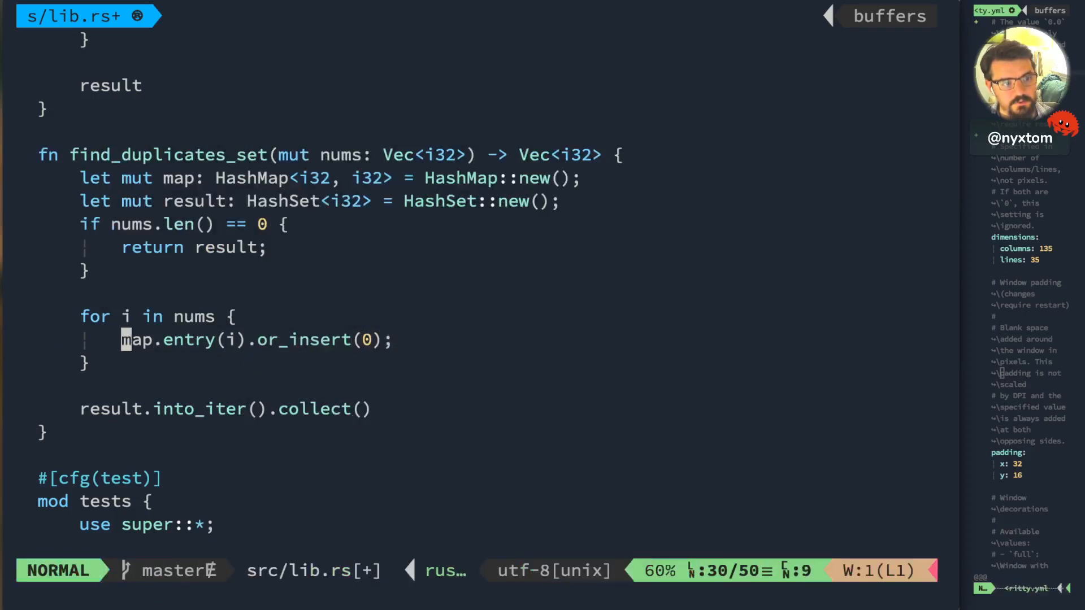
{"action": "key", "text": "ctrl+c"}
{"action": "key", "text": "dollar"}
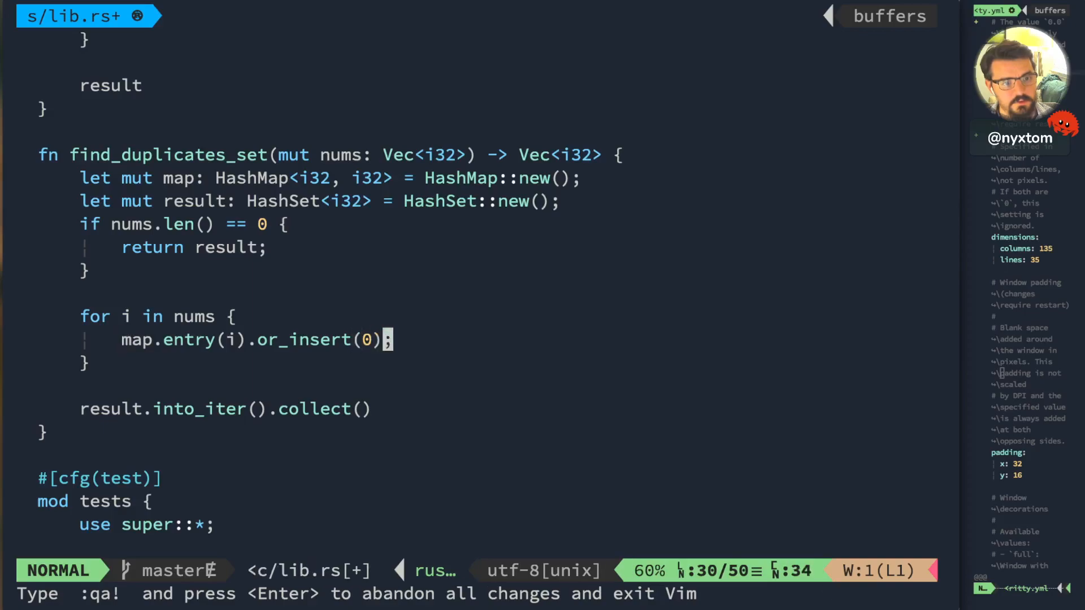
{"action": "key", "text": "0"}
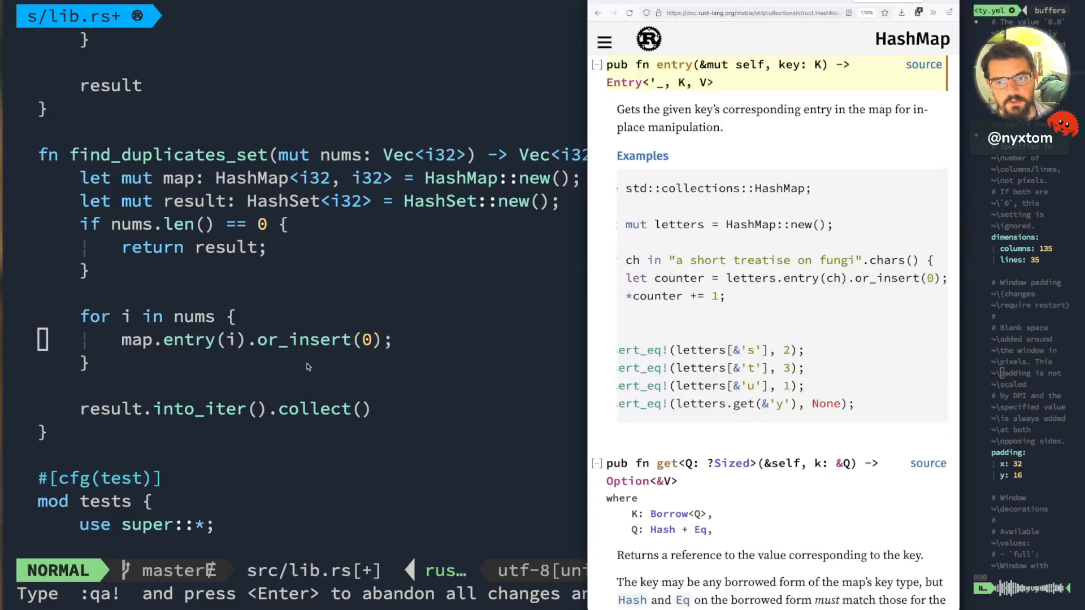
{"action": "key", "text": "asciicircum"}
- Redo the or_insert call with default value 0
{"action": "key", "text": "f"}
{"action": "key", "text": "r"}
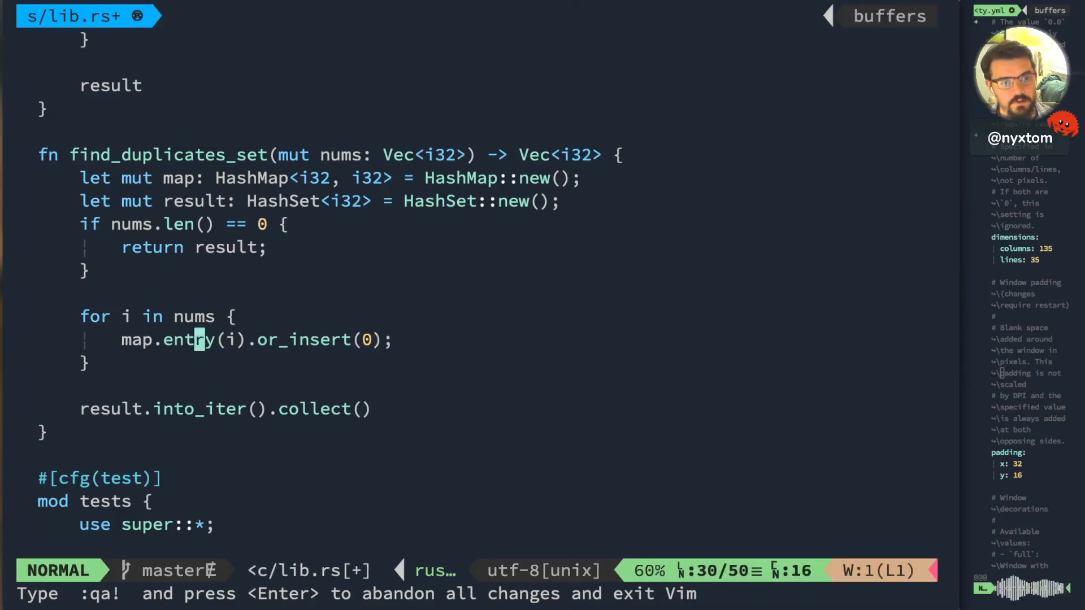
{"action": "key", "text": "semicolon"}
{"action": "key", "text": "semicolon"}
{"action": "key", "text": "t"}
{"action": "key", "text": "semicolon"}
{"action": "key", "text": "a"}
{"action": "key", "text": "BackSpace"}
{"action": "key", "text": "BackSpace"}
{"action": "key", "text": "BackSpace"}
{"action": "key", "text": "BackSpace"}
{"action": "key", "text": "BackSpace"}
{"action": "key", "text": "BackSpace"}
{"action": "type", "text": ".or_insert"}
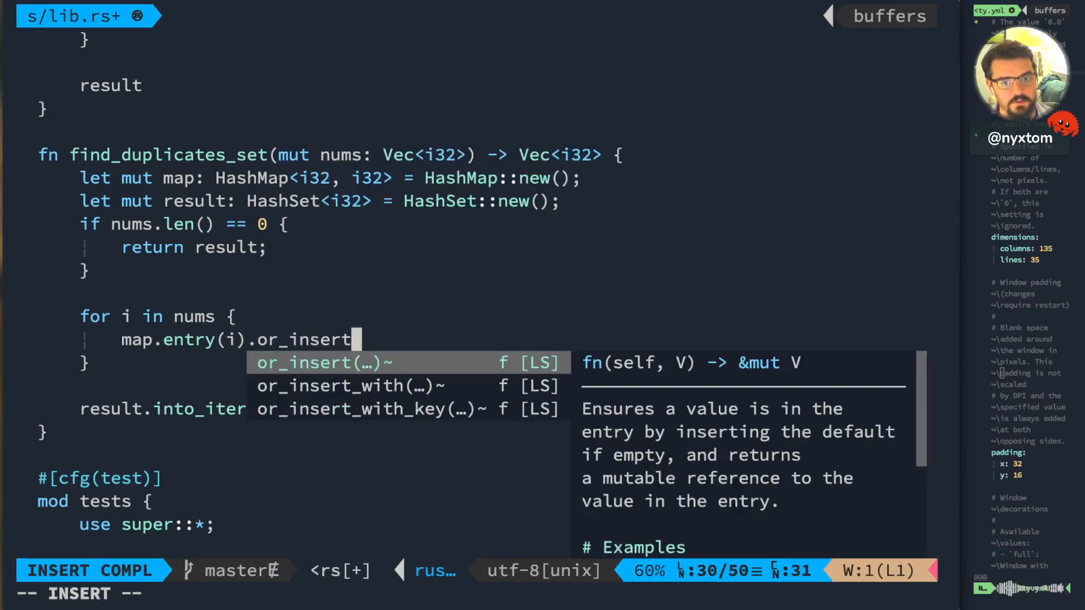
{"action": "key", "text": "Return"}
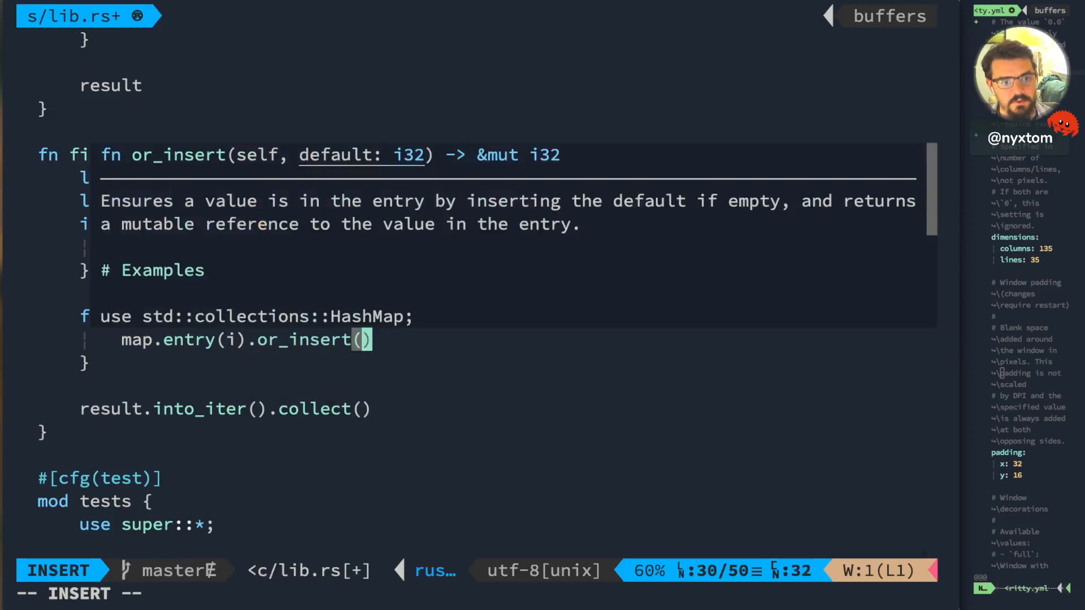
{"action": "type", "text": "0);"}
{"action": "key", "text": "Escape"}
{"action": "type", "text": "ilet "}
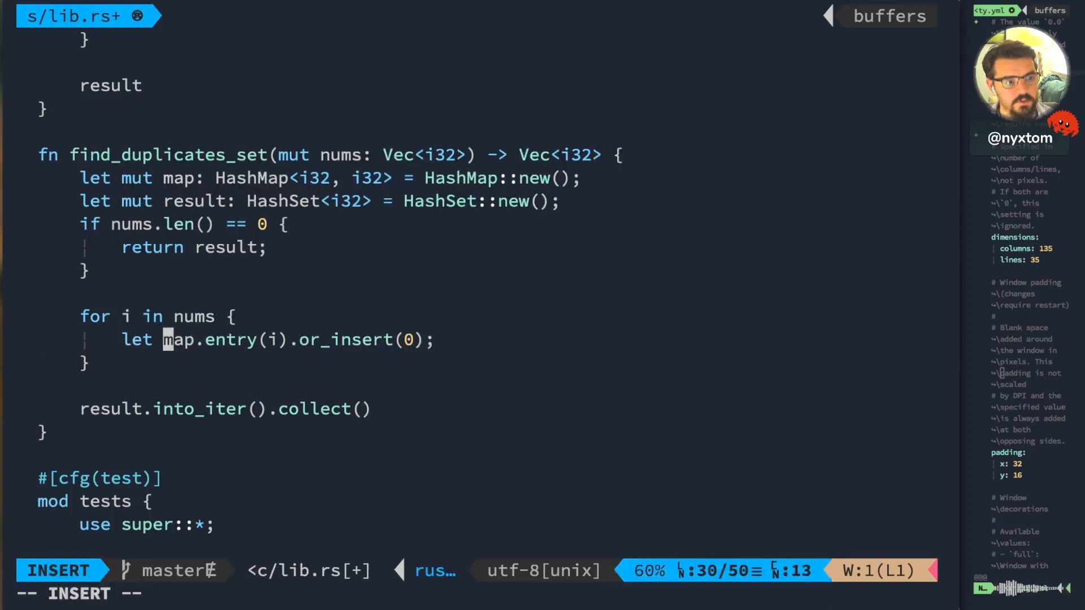
{"action": "type", "text": "v ="}
- Bind the entry to let v and add *v += 1; on the next line
{"action": "key", "text": "Escape"}
{"action": "type", "text": "ov"}
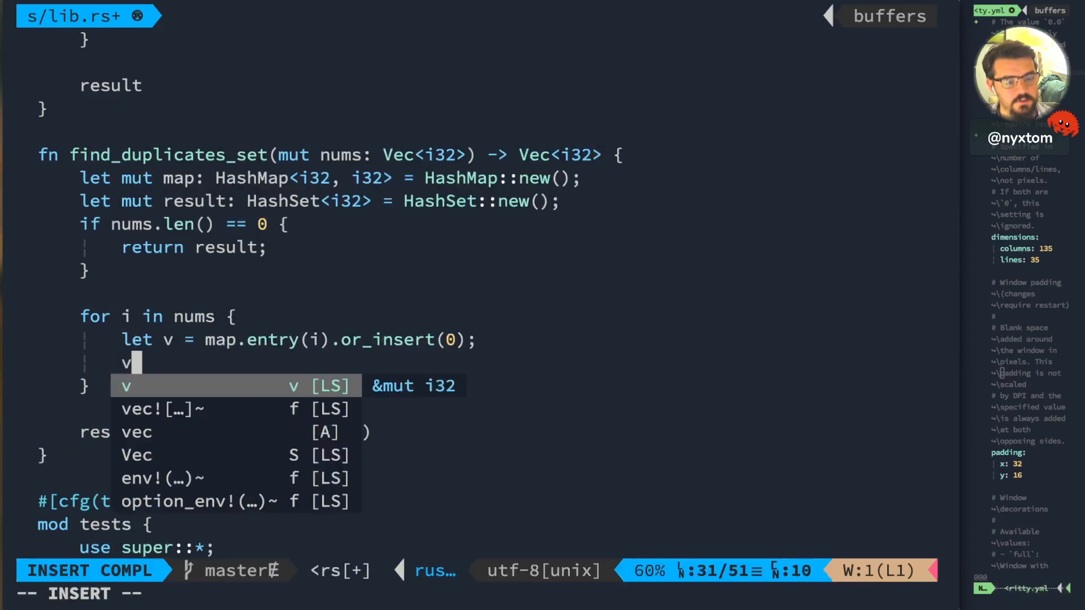
{"action": "key", "text": "Escape"}
{"action": "key", "text": "c"}
{"action": "key", "text": "c"}
{"action": "type", "text": "*v "}
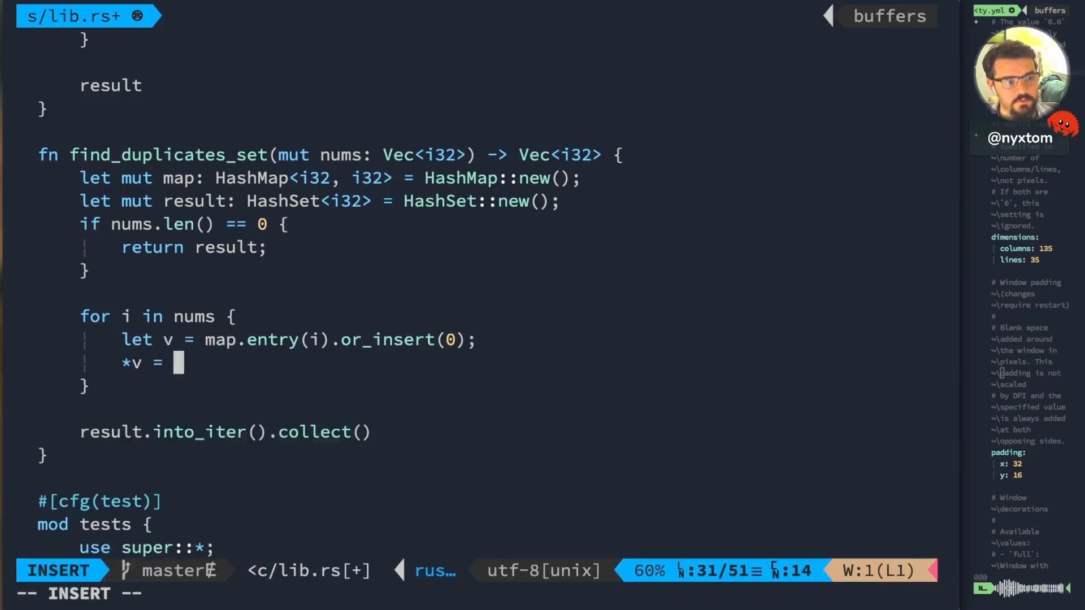
{"action": "type", "text": "+= 1"}
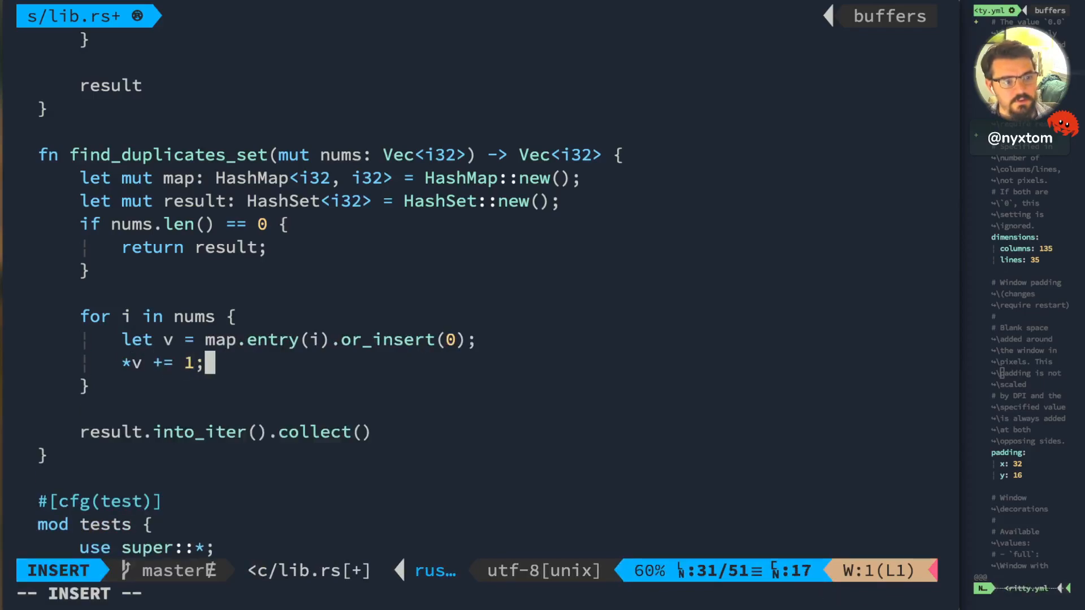
{"action": "type", "text": ";"}
{"action": "key", "text": "Escape"}
{"action": "type", "text": "oif "}
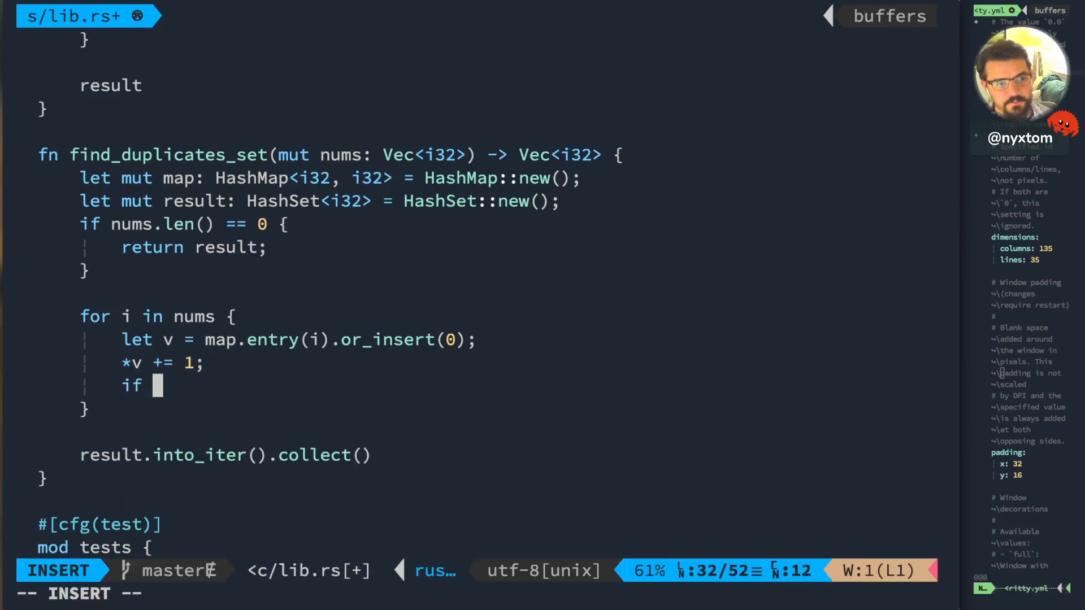
{"action": "type", "text": "*v > 1 {"}
- Add if *v > 1 { result.insert(i); } after the increment
{"action": "key", "text": "Return"}
{"action": "key", "text": "Escape"}
{"action": "key", "text": "k"}
{"action": "key", "text": "w"}
{"action": "key", "text": "w"}
{"action": "type", "text": "a && "}
{"action": "type", "text": "result."}
{"action": "key", "text": "BackSpace"}
{"action": "key", "text": "BackSpace"}
{"action": "key", "text": "BackSpace"}
{"action": "key", "text": "BackSpace"}
{"action": "key", "text": "BackSpace"}
{"action": "key", "text": "Escape"}
{"action": "type", "text": "jddOresult.insert("}
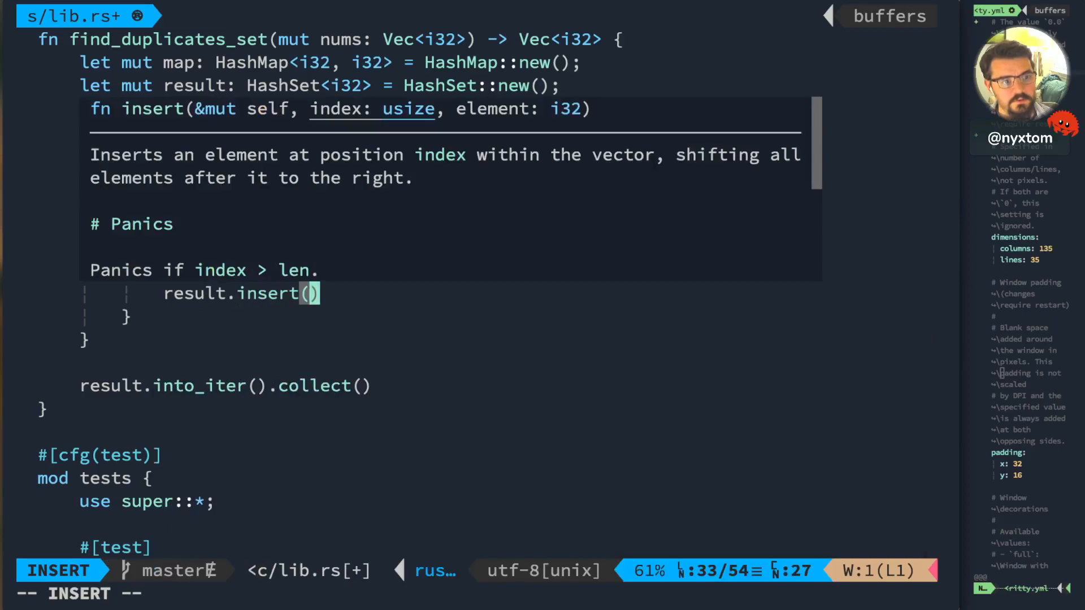
{"action": "key", "text": "BackSpace"}
{"action": "type", "text": "*v"}
{"action": "key", "text": "BackSpace"}
{"action": "key", "text": "BackSpace"}
{"action": "type", "text": "i);"}
{"action": "key", "text": "Escape"}
- Check the result declaration against the insert diagnostic and save lib.rs
{"action": "key", "text": "h"}
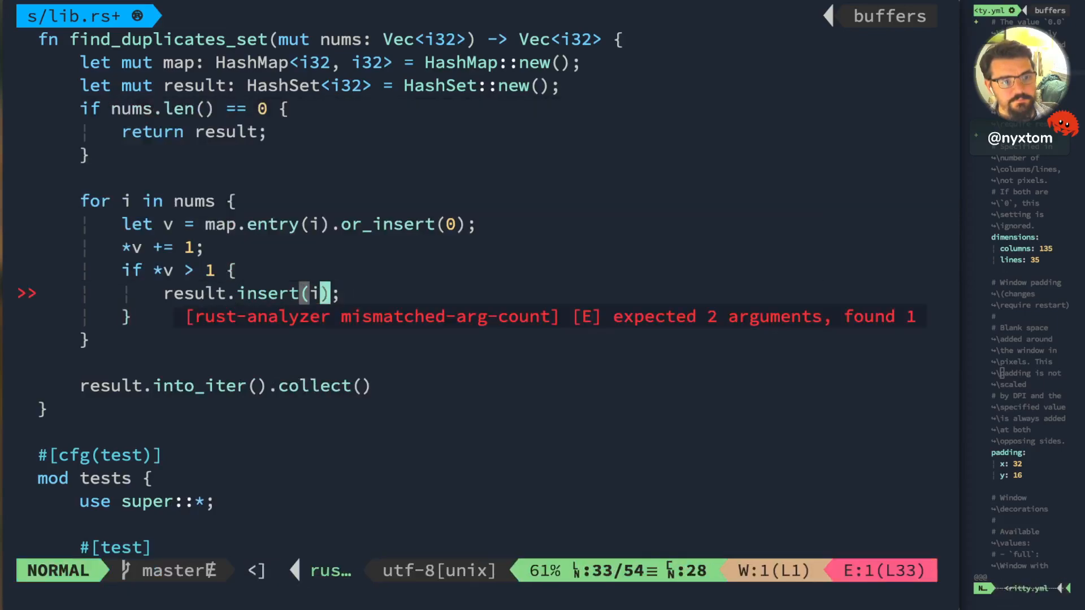
{"action": "key", "text": "h"}
{"action": "key", "text": "h"}
{"action": "key", "text": "k"}
{"action": "key", "text": "k"}
{"action": "key", "text": "k"}
{"action": "key", "text": "k"}
{"action": "key", "text": "k"}
{"action": "key", "text": "j"}
{"action": "key", "text": "j"}
{"action": "key", "text": "j"}
{"action": "type", "text": "j:w"}
{"action": "key", "text": "Return"}
{"action": "key", "text": "%"}
{"action": "key", "text": "j"}
{"action": "key", "text": "l"}
{"action": "key", "text": "l"}
{"action": "key", "text": "l"}
{"action": "key", "text": "l"}
{"action": "key", "text": "l"}
{"action": "key", "text": "k"}
{"action": "key", "text": "k"}
{"action": "key", "text": "k"}
{"action": "key", "text": "k"}
{"action": "key", "text": "k"}
{"action": "key", "text": "k"}
- Import HashSet into use std::collections via the completion on the result type
{"action": "key", "text": "a"}
{"action": "key", "text": "BackSpace"}
{"action": "type", "text": "t"}
{"action": "key", "text": "Escape"}
{"action": "key", "text": "j"}
{"action": "key", "text": "j"}
{"action": "key", "text": "j"}
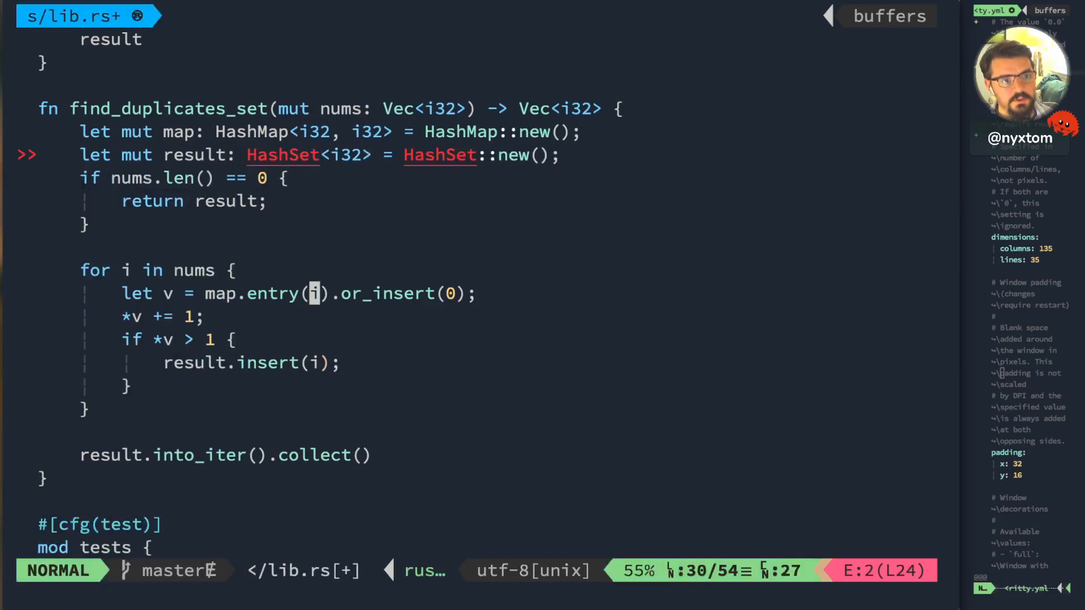
{"action": "key", "text": "k"}
{"action": "key", "text": "k"}
{"action": "key", "text": "k"}
{"action": "key", "text": "k"}
{"action": "key", "text": "a"}
{"action": "key", "text": "BackSpace"}
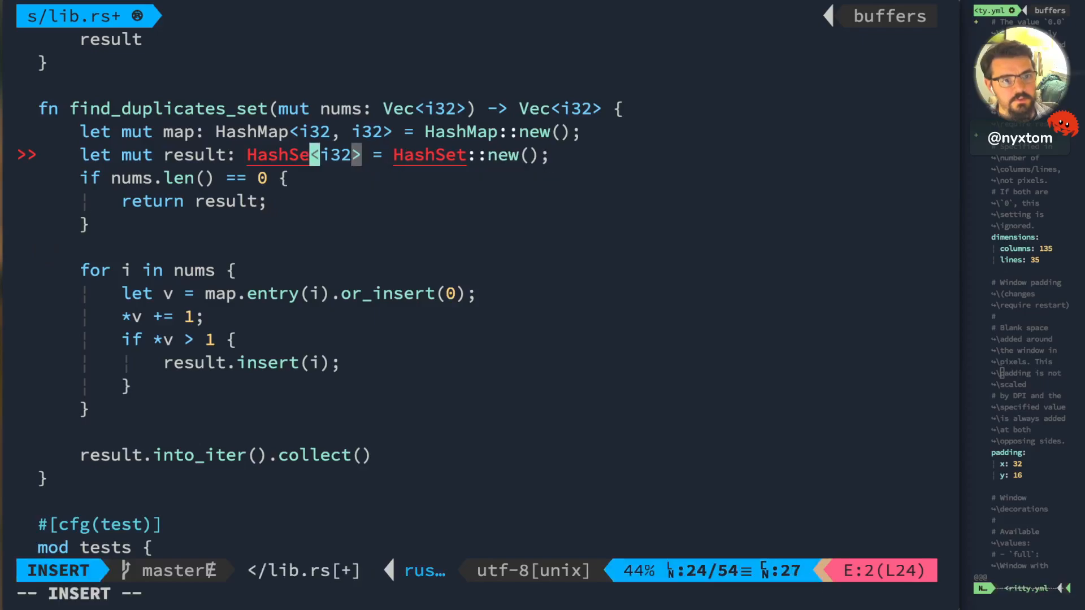
{"action": "type", "text": "t"}
{"action": "key", "text": "ctrl+n"}
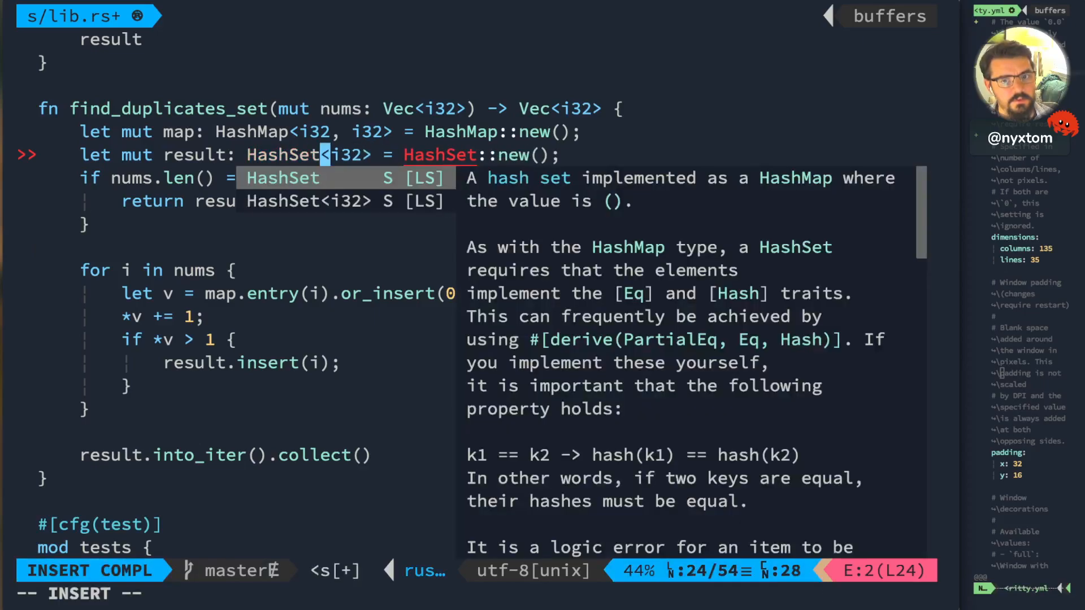
{"action": "key", "text": "ctrl+y"}
{"action": "key", "text": "Escape"}
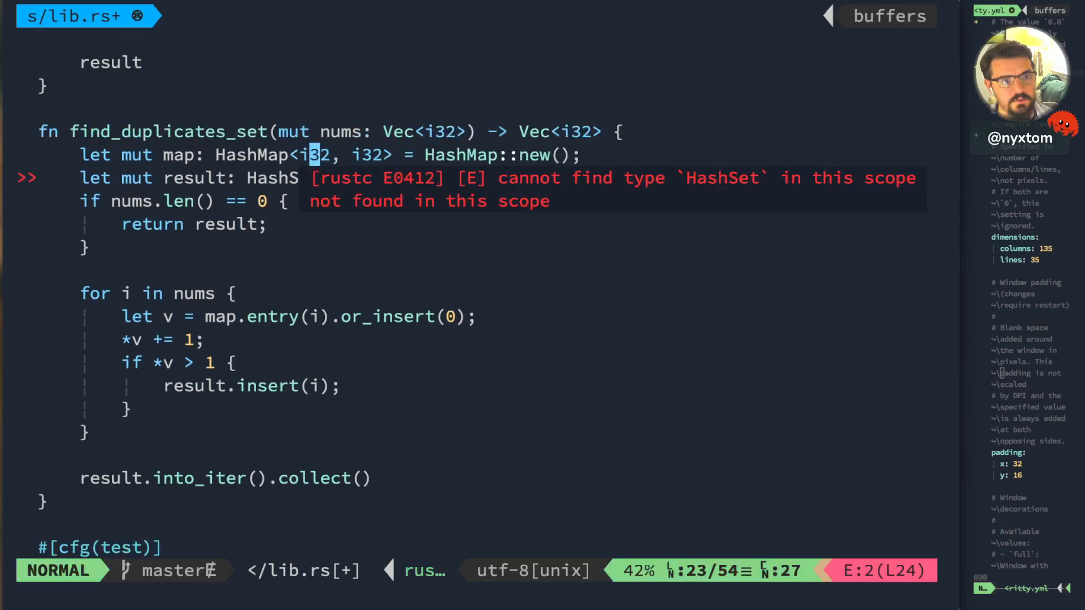
- Verify the import at the top, save, and move to the remaining error
{"action": "key", "text": "g"}
{"action": "key", "text": "g"}
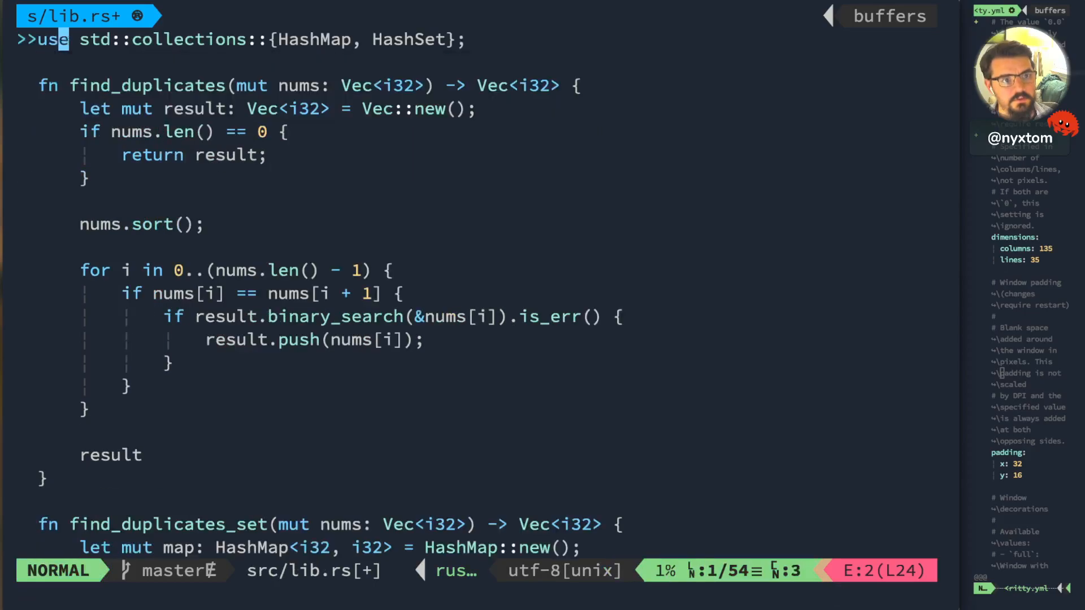
{"action": "type", "text": ":w"}
{"action": "key", "text": "Return"}
{"action": "key", "text": "braceright"}
{"action": "key", "text": "braceright"}
{"action": "key", "text": "braceright"}
{"action": "key", "text": "braceright"}
{"action": "key", "text": "braceright"}
{"action": "key", "text": "braceright"}
{"action": "key", "text": "braceleft"}
{"action": "key", "text": "braceleft"}
{"action": "key", "text": "braceleft"}
{"action": "key", "text": "braceleft"}
- Make the empty-input check return Vec::new() instead of result
{"action": "key", "text": "j"}
{"action": "key", "text": "j"}
{"action": "key", "text": "j"}
{"action": "key", "text": "l"}
{"action": "key", "text": "j"}
{"action": "key", "text": "l"}
{"action": "key", "text": "l"}
{"action": "key", "text": "j"}
{"action": "key", "text": "j"}
{"action": "key", "text": "l"}
{"action": "key", "text": "e"}
{"action": "key", "text": "e"}
{"action": "type", "text": "bcwVec::new()"}
{"action": "key", "text": "Escape"}
{"action": "key", "text": "braceright"}
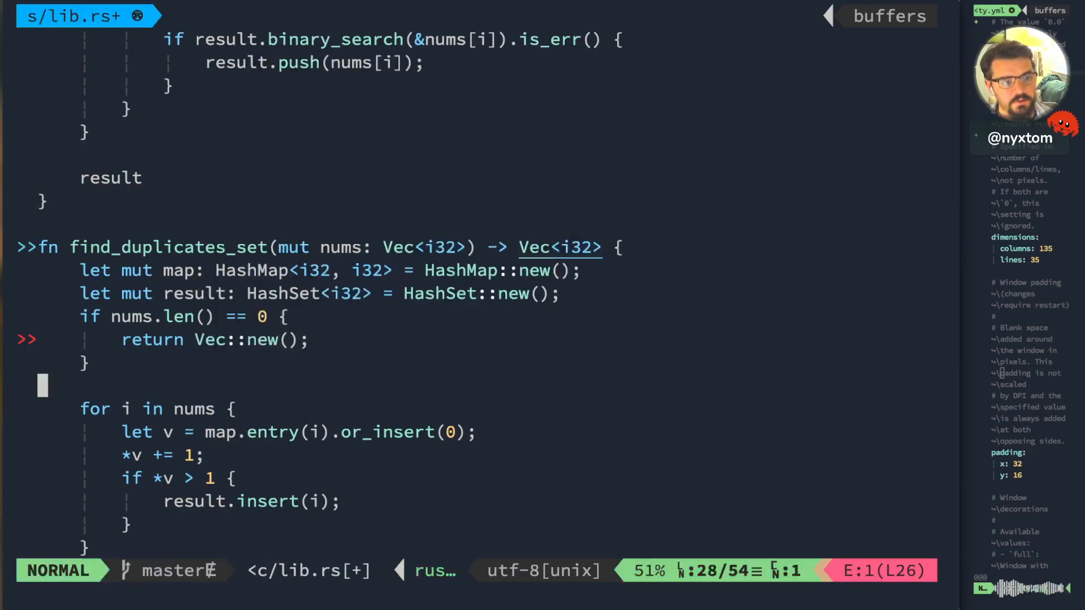
{"action": "key", "text": "braceright"}
{"action": "type", "text": ":w"}
- Save, then remove mut from find_duplicates_set's nums parameter
{"action": "key", "text": "Return"}
{"action": "key", "text": "k"}
{"action": "key", "text": "j"}
{"action": "key", "text": "j"}
{"action": "key", "text": "j"}
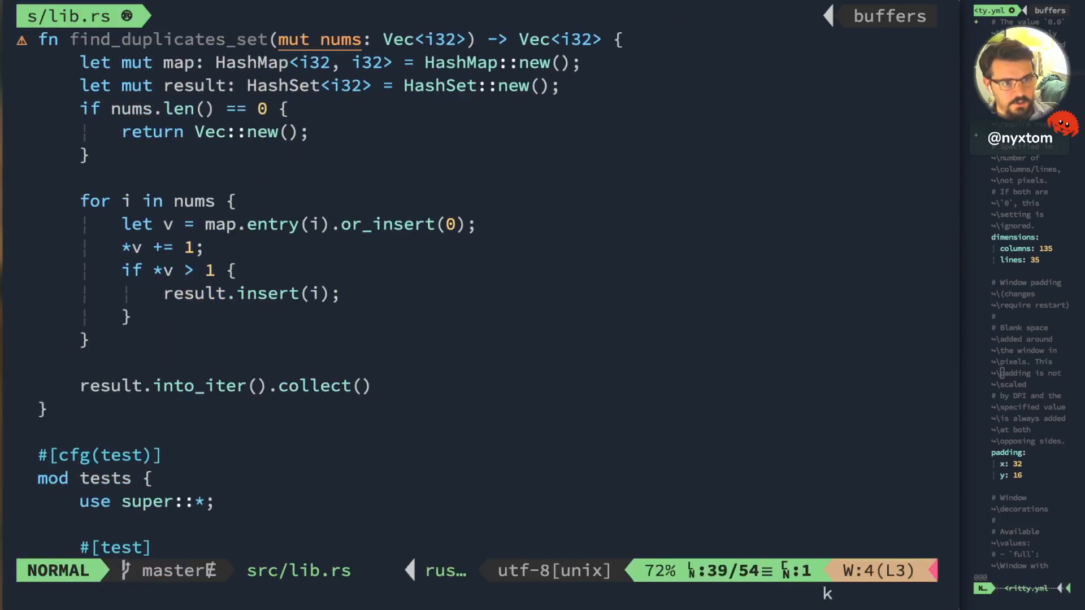
{"action": "key", "text": "k"}
{"action": "key", "text": "k"}
{"action": "key", "text": "k"}
{"action": "key", "text": "e"}
{"action": "key", "text": "e"}
{"action": "key", "text": "e"}
{"action": "key", "text": "k"}
{"action": "key", "text": "k"}
{"action": "key", "text": "k"}
{"action": "key", "text": "k"}
{"action": "key", "text": "k"}
{"action": "key", "text": "b"}
{"action": "key", "text": "d"}
{"action": "key", "text": "w"}
- Yank the whole find_duplicates_set function and paste a copy below it
{"action": "key", "text": "j"}
{"action": "key", "text": "V"}
{"action": "key", "text": "2"}
{"action": "key", "text": "j"}
{"action": "key", "text": "j"}
{"action": "key", "text": "j"}
{"action": "key", "text": "j"}
{"action": "key", "text": "j"}
{"action": "key", "text": "j"}
{"action": "key", "text": "y"}
{"action": "key", "text": "j"}
{"action": "key", "text": "j"}
{"action": "key", "text": "j"}
{"action": "key", "text": "j"}
{"action": "key", "text": "j"}
{"action": "key", "text": "j"}
{"action": "key", "text": "j"}
{"action": "key", "text": "p"}
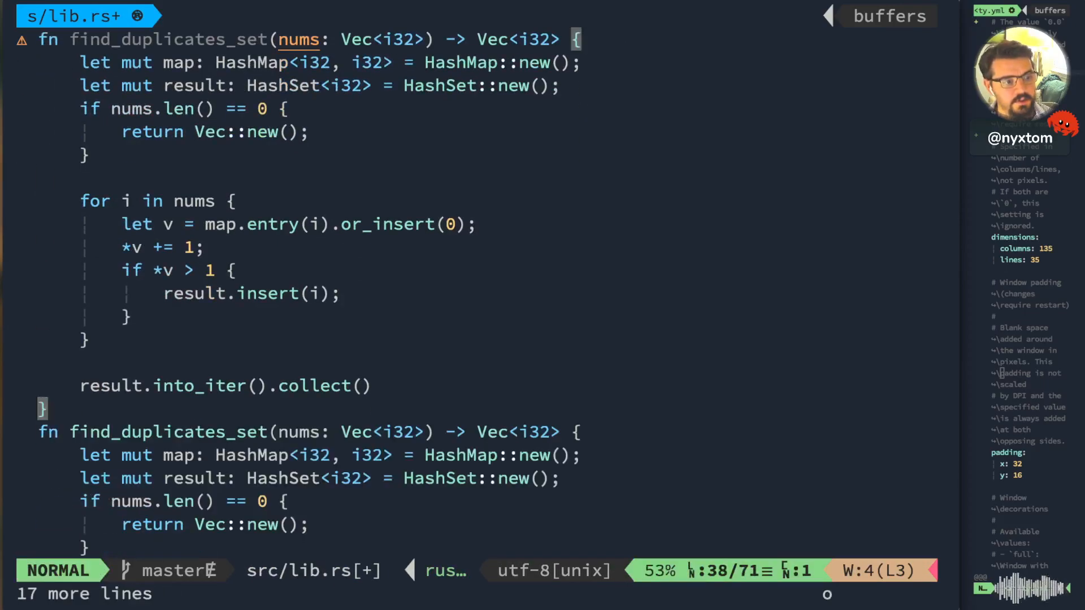
{"action": "key", "text": "O"}
{"action": "key", "text": "Escape"}
{"action": "key", "text": "j"}
{"action": "key", "text": "l"}
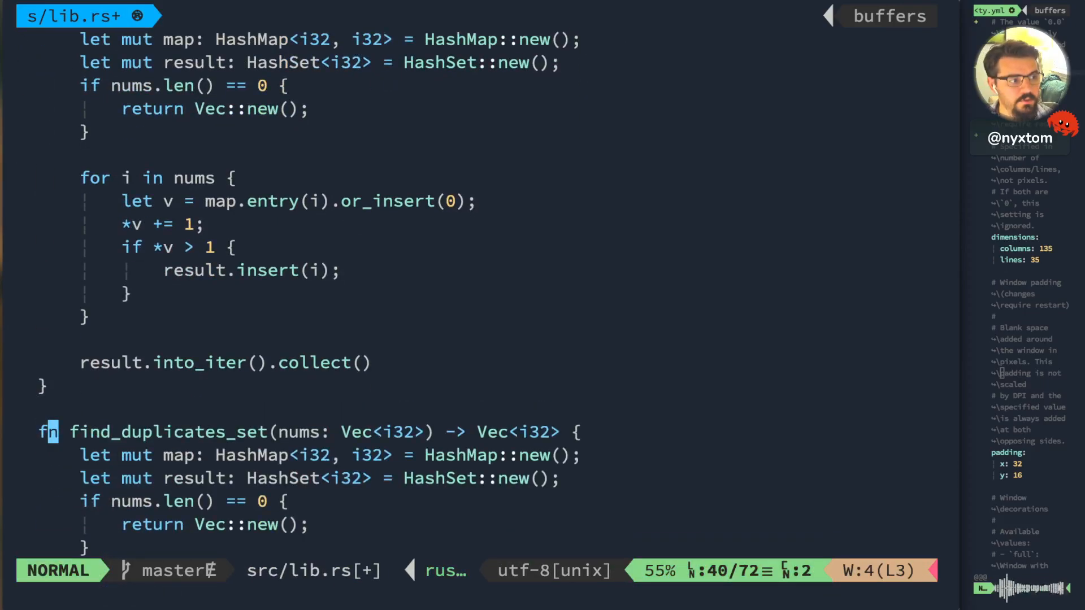
{"action": "type", "text": "wfs;cwallocate"}
- Rename the copy find_duplicates_allocate and strip map's HashMap type and initializer
{"action": "key", "text": "Escape"}
{"action": "key", "text": "j"}
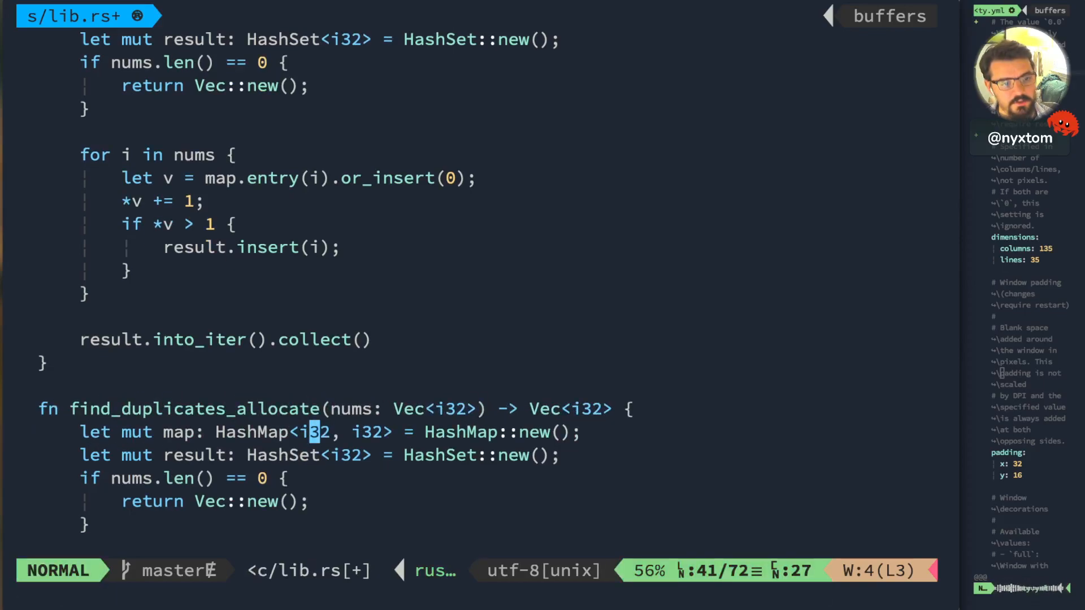
{"action": "key", "text": "h"}
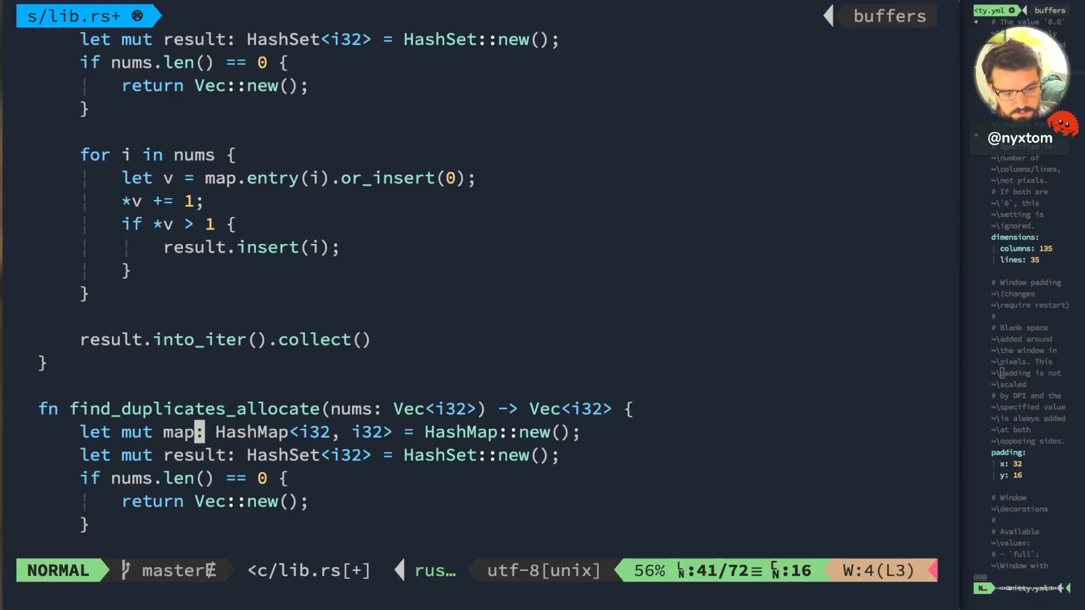
{"action": "key", "text": "l"}
{"action": "key", "text": "l"}
{"action": "key", "text": "dollar"}
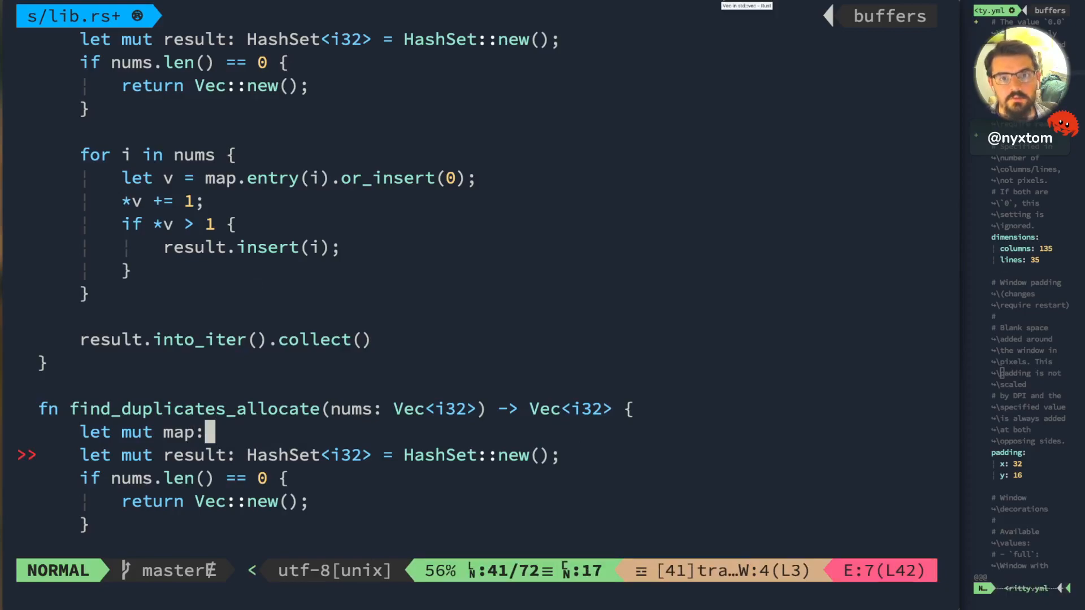
{"action": "key", "text": "alt+Tab"}
{"action": "key", "text": "ctrl+Tab"}
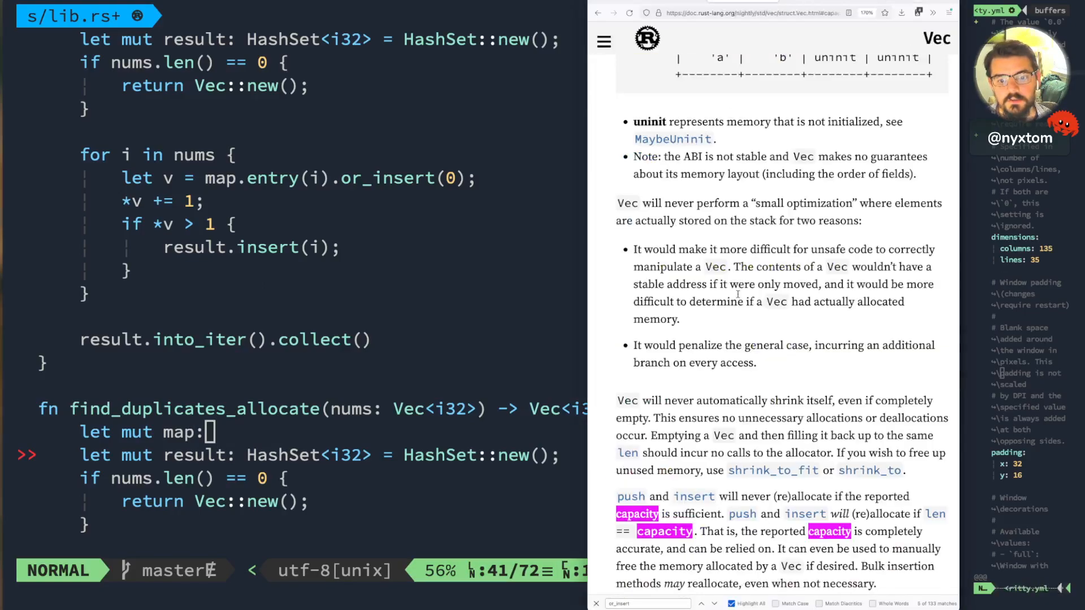
{"action": "scroll", "coordinate": [738, 293], "scroll_direction": "up", "scroll_amount": 1}
{"action": "scroll", "coordinate": [738, 296], "scroll_direction": "up", "scroll_amount": 1}
{"action": "type", "text": "w"}
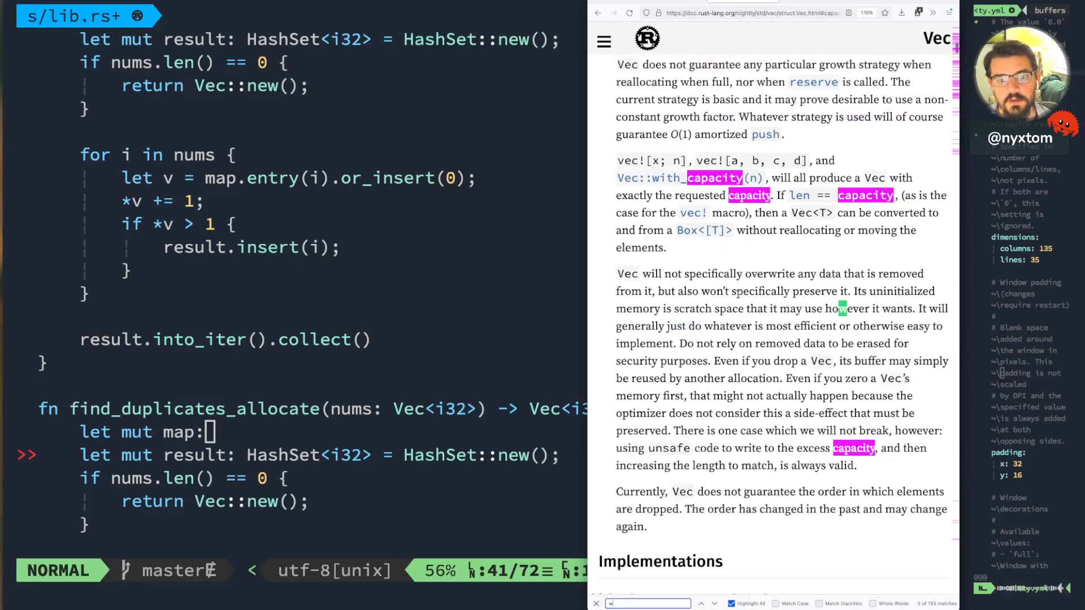
{"action": "type", "text": "ith_capa"}
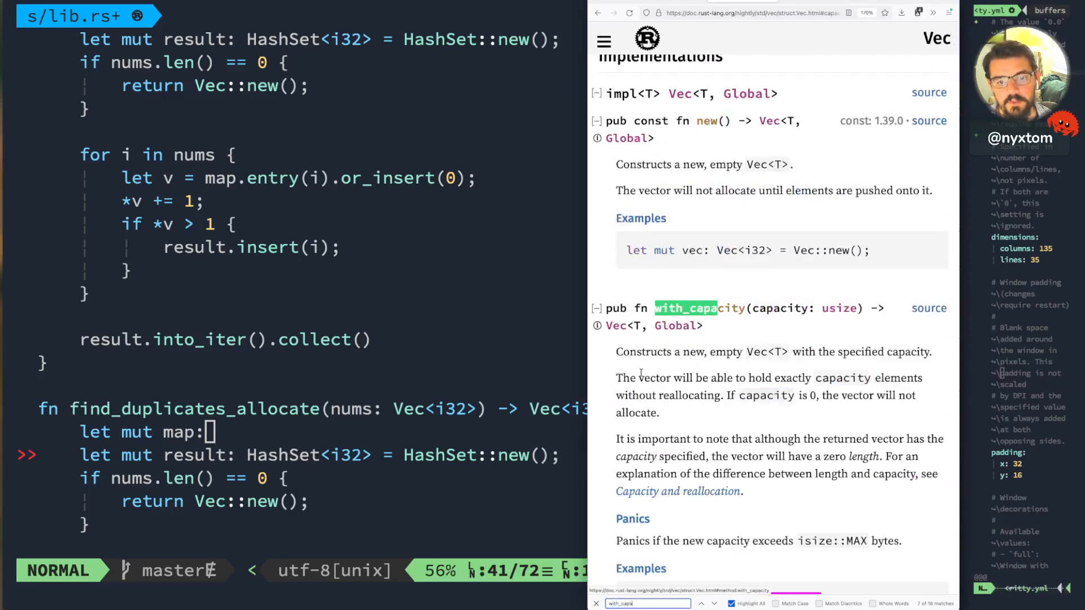
{"action": "left_click_drag", "start_coordinate": [619, 377], "coordinate": [692, 422]}
{"action": "left_click", "coordinate": [693, 424]}
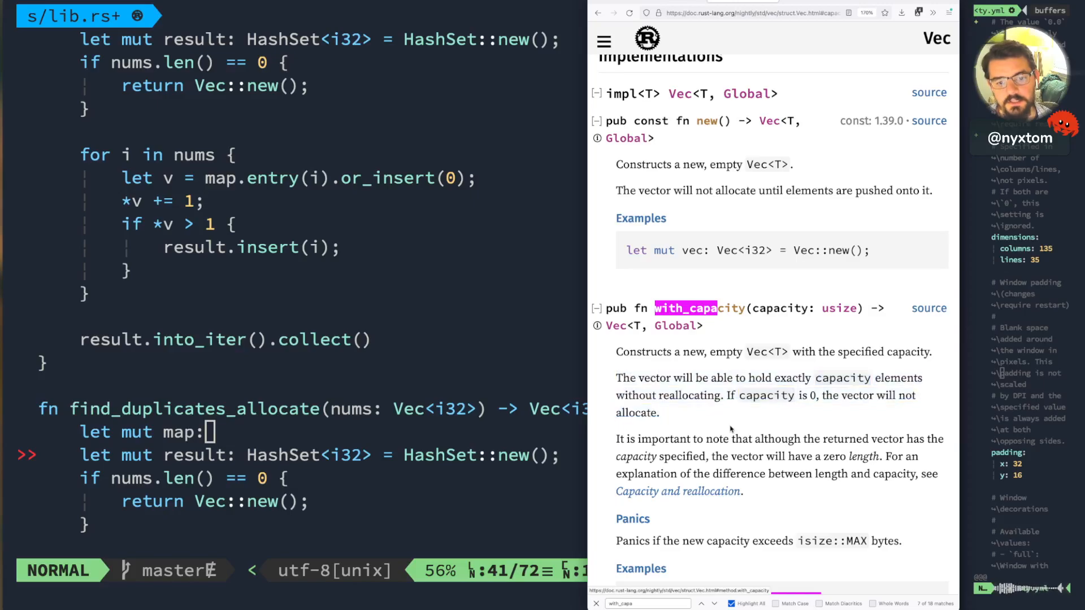
{"action": "scroll", "coordinate": [707, 448], "scroll_direction": "down", "scroll_amount": 1}
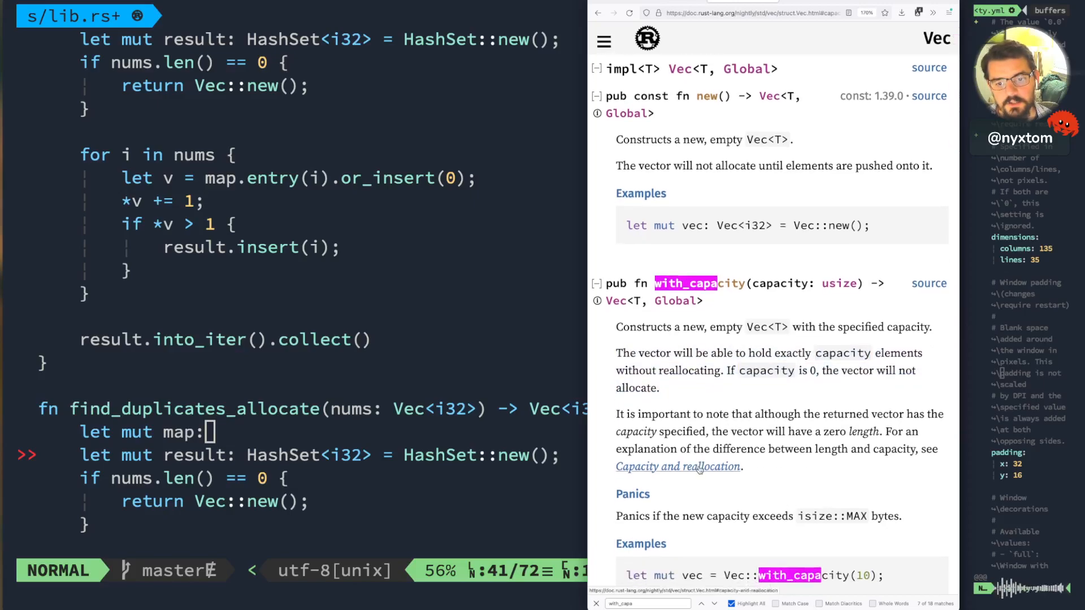
{"action": "left_click", "coordinate": [698, 468]}
{"action": "scroll", "coordinate": [698, 467], "scroll_direction": "down", "scroll_amount": 5}
{"action": "scroll", "coordinate": [699, 468], "scroll_direction": "down", "scroll_amount": 1}
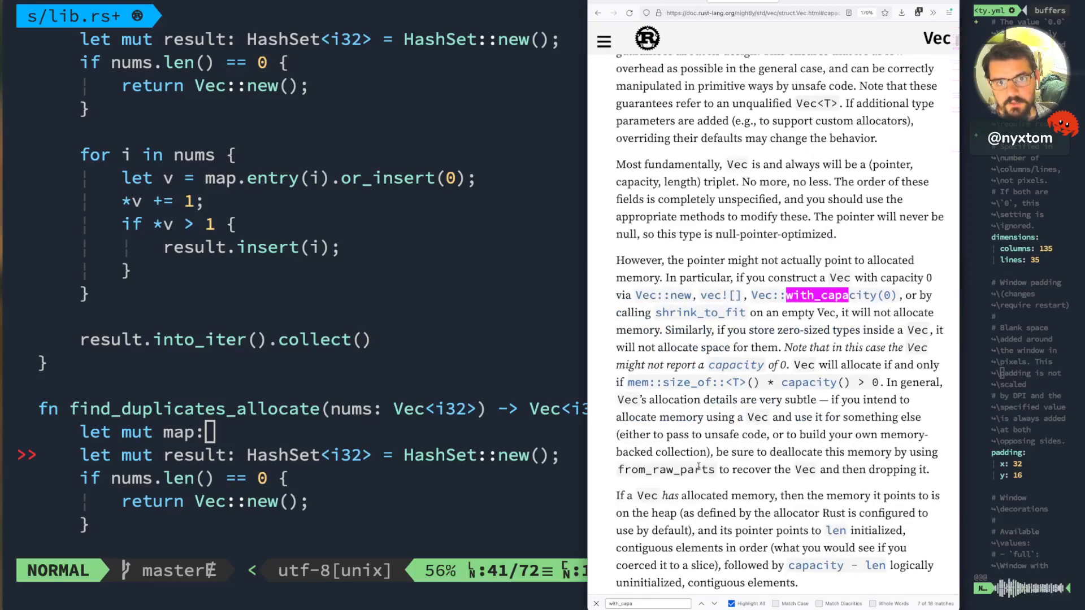
{"action": "scroll", "coordinate": [698, 467], "scroll_direction": "down", "scroll_amount": 8}
{"action": "scroll", "coordinate": [699, 467], "scroll_direction": "down", "scroll_amount": 12}
{"action": "scroll", "coordinate": [699, 467], "scroll_direction": "down", "scroll_amount": 1}
{"action": "scroll", "coordinate": [699, 464], "scroll_direction": "down", "scroll_amount": 3}
{"action": "scroll", "coordinate": [698, 464], "scroll_direction": "down", "scroll_amount": 1}
{"action": "scroll", "coordinate": [697, 461], "scroll_direction": "down", "scroll_amount": 2}
{"action": "scroll", "coordinate": [689, 445], "scroll_direction": "down", "scroll_amount": 1}
{"action": "scroll", "coordinate": [685, 442], "scroll_direction": "down", "scroll_amount": 4}
{"action": "scroll", "coordinate": [647, 326], "scroll_direction": "down", "scroll_amount": 1}
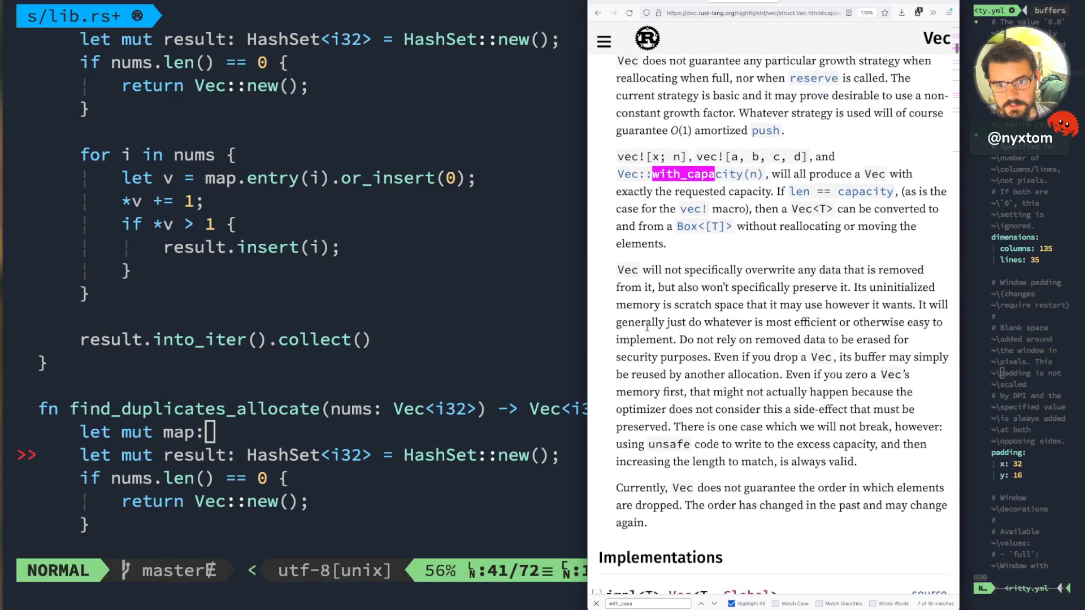
{"action": "mouse_move", "coordinate": [618, 270]}
{"action": "left_mouse_down"}
{"action": "mouse_move", "coordinate": [656, 290]}
{"action": "mouse_move", "coordinate": [863, 270]}
{"action": "mouse_move", "coordinate": [816, 307]}
{"action": "mouse_move", "coordinate": [903, 309]}
{"action": "left_mouse_up"}
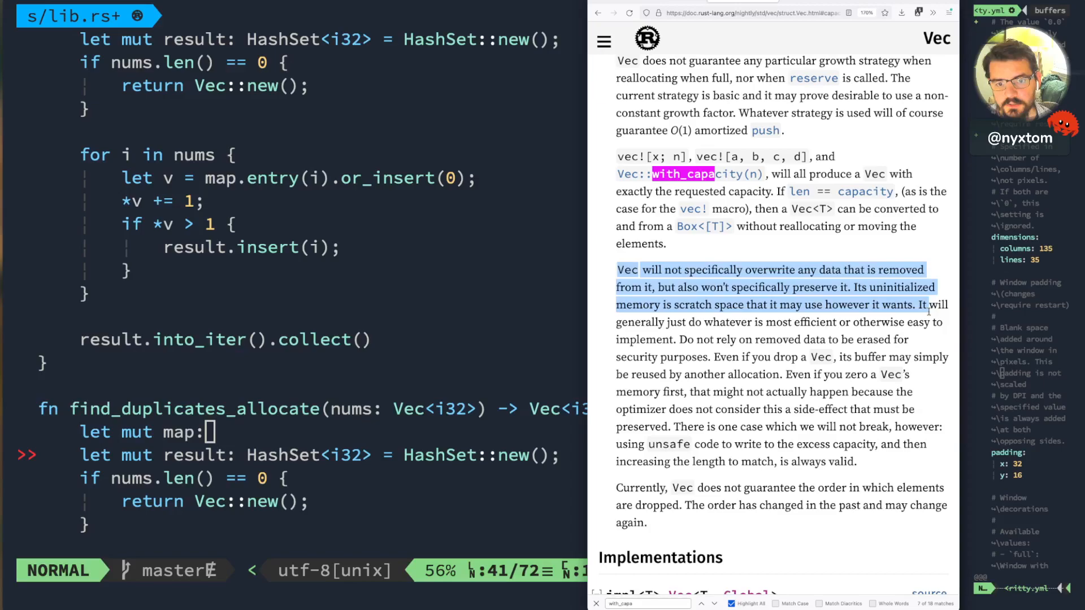
{"action": "left_click", "coordinate": [778, 374]}
{"action": "mouse_move", "coordinate": [785, 374]}
{"action": "left_mouse_down"}
{"action": "mouse_move", "coordinate": [707, 427]}
{"action": "mouse_move", "coordinate": [722, 482]}
{"action": "left_mouse_up"}
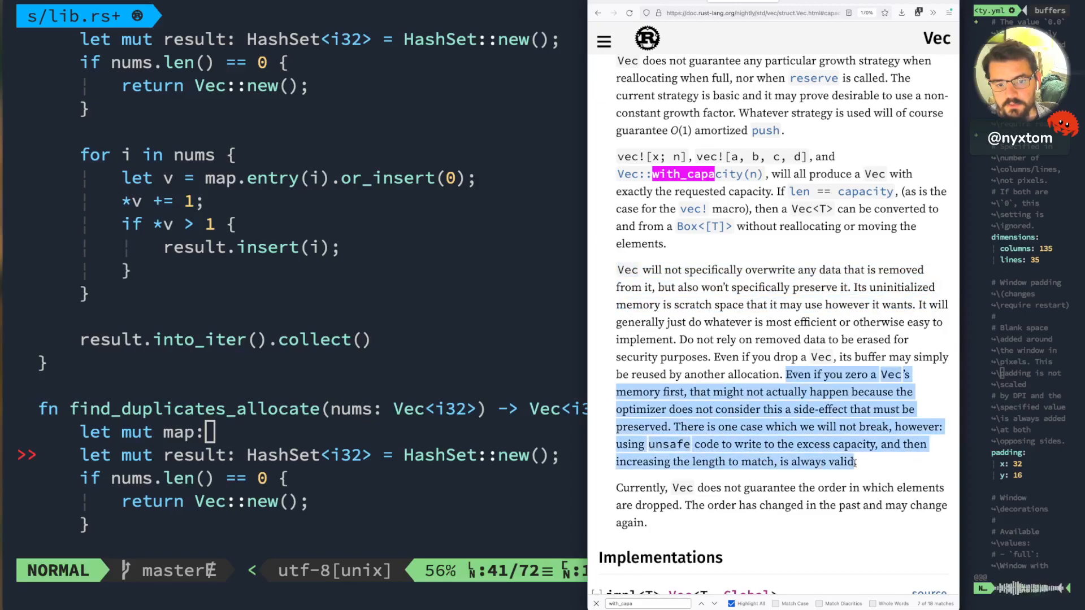
{"action": "left_click", "coordinate": [740, 561]}
- Replace the map declaration with a zero-filled arr vec declaration
{"action": "left_click", "coordinate": [411, 367]}
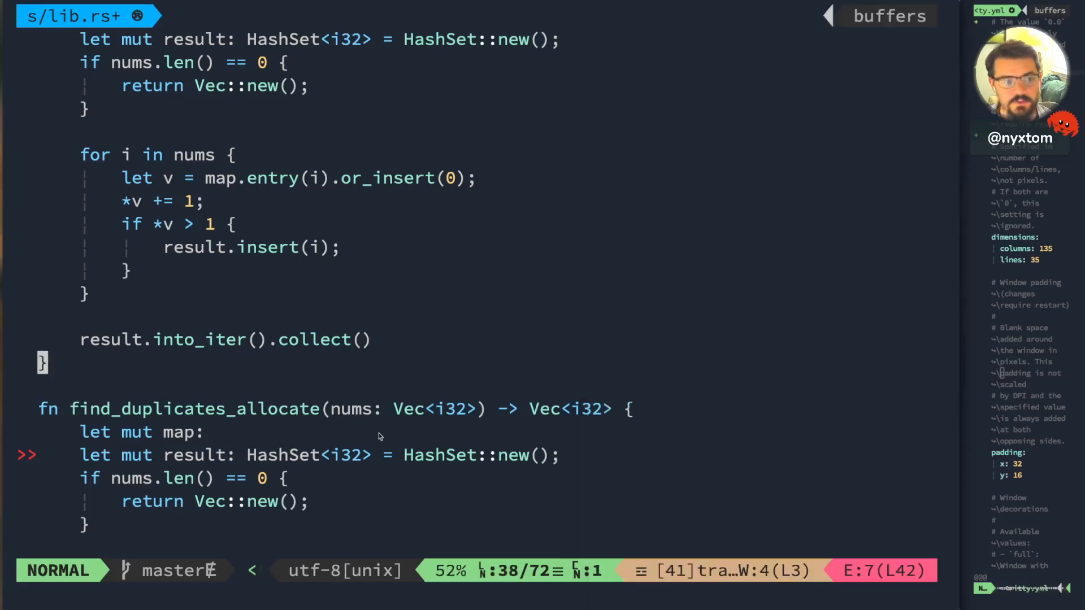
{"action": "left_click", "coordinate": [379, 436]}
{"action": "scroll", "coordinate": [379, 436], "scroll_direction": "down", "scroll_amount": 1}
{"action": "key", "text": "A"}
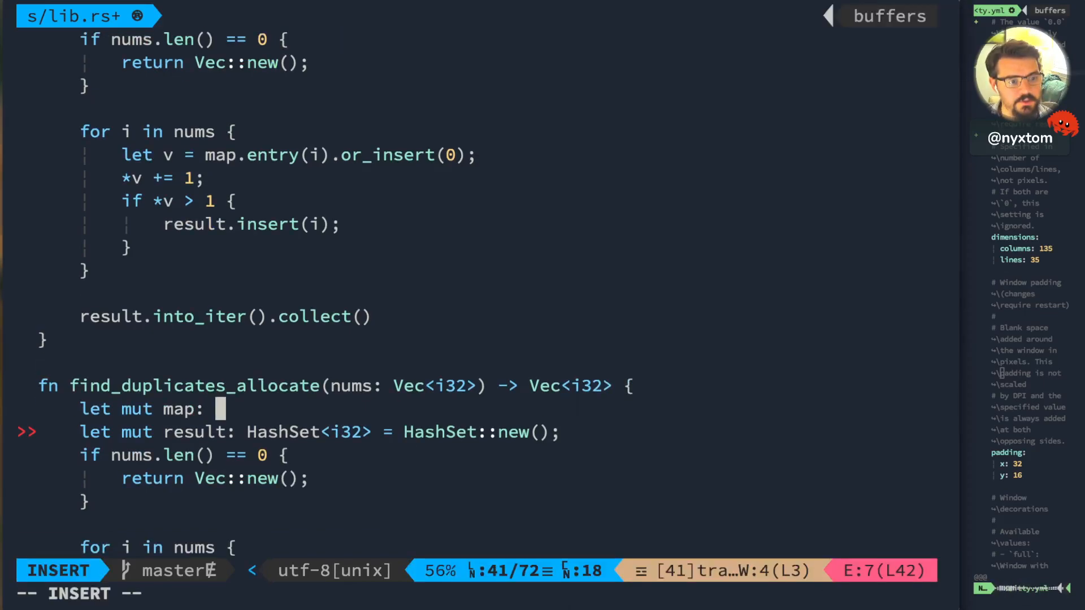
{"action": "key", "text": "BackSpace"}
{"action": "key", "text": "BackSpace"}
{"action": "key", "text": "BackSpace"}
{"action": "type", "text": "arr = vec![0; nums.len()];"}
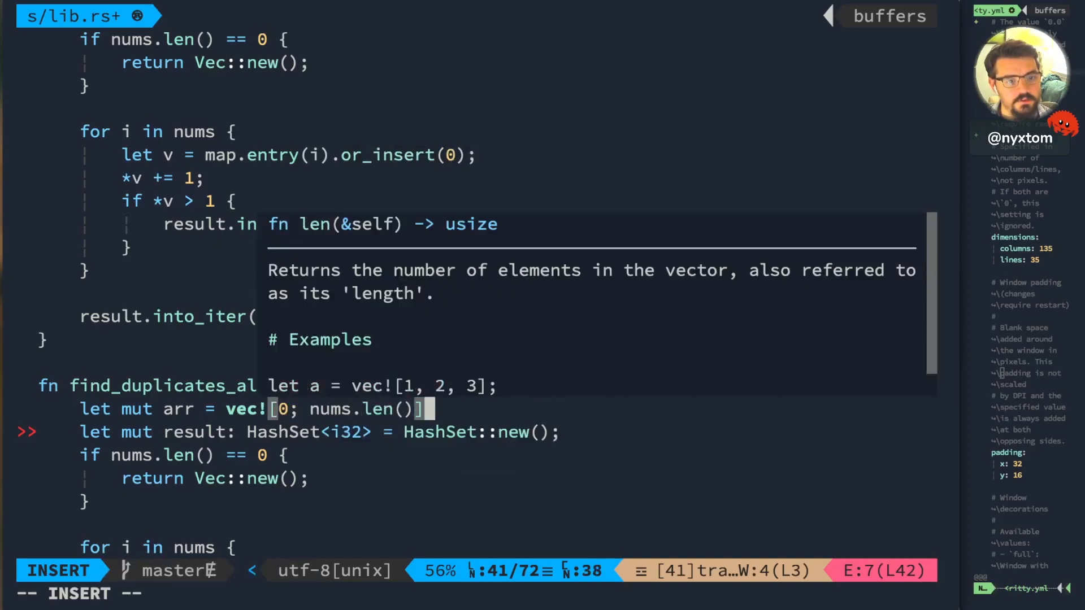
{"action": "key", "text": "Escape"}
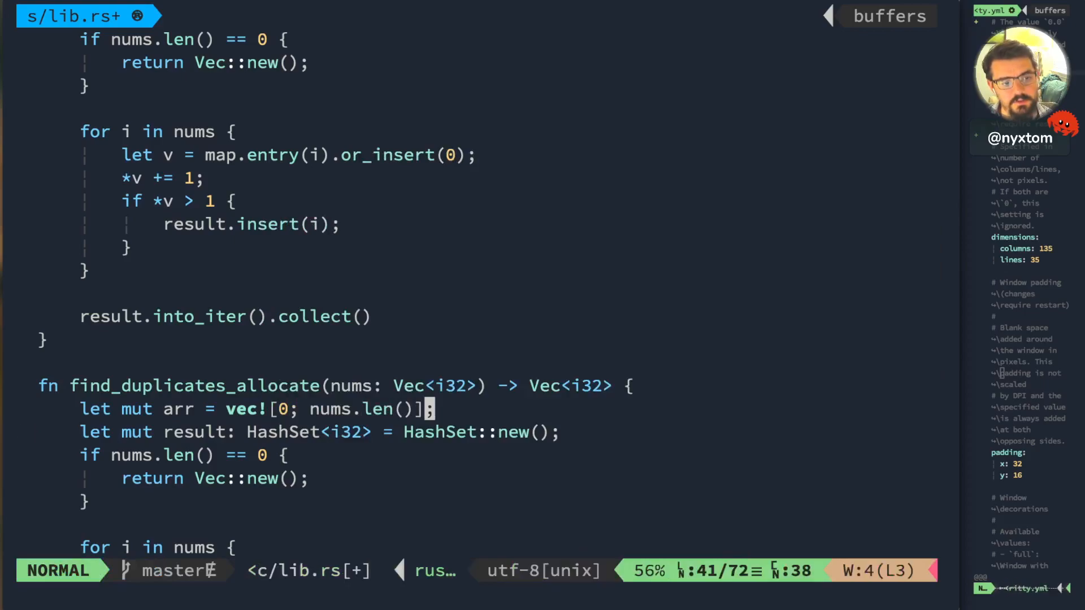
{"action": "key", "text": "o"}
{"action": "key", "text": "Escape"}
{"action": "key", "text": "d"}
{"action": "key", "text": "d"}
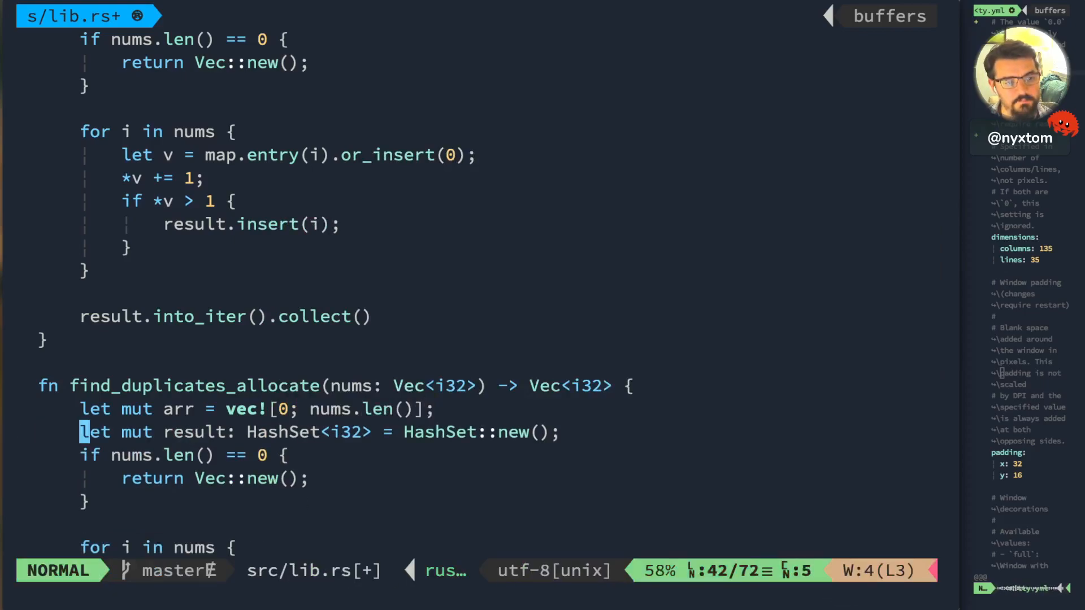
{"action": "key", "text": "z"}
{"action": "key", "text": "z"}
- Replace the old HashMap counting body with a guard panicking on non-positive numbers
{"action": "key", "text": "k"}
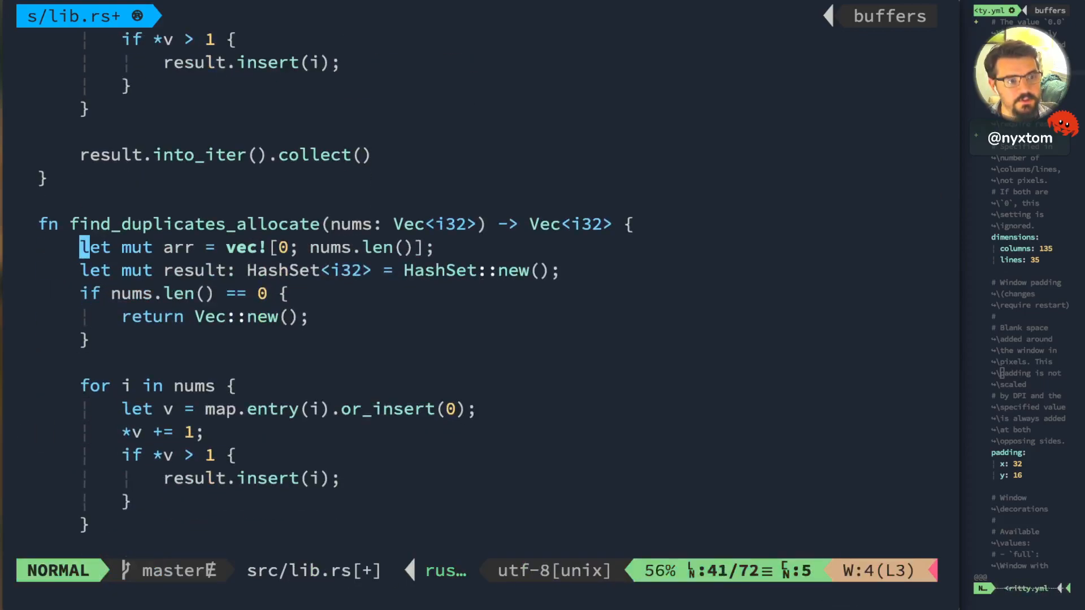
{"action": "key", "text": "j"}
{"action": "key", "text": "l"}
{"action": "key", "text": "l"}
{"action": "key", "text": "l"}
{"action": "key", "text": "l"}
{"action": "key", "text": "l"}
{"action": "key", "text": "l"}
{"action": "key", "text": "j"}
{"action": "key", "text": "j"}
{"action": "key", "text": "j"}
{"action": "key", "text": "j"}
{"action": "key", "text": "j"}
{"action": "key", "text": "j"}
{"action": "key", "text": "k"}
{"action": "key", "text": "k"}
{"action": "key", "text": "k"}
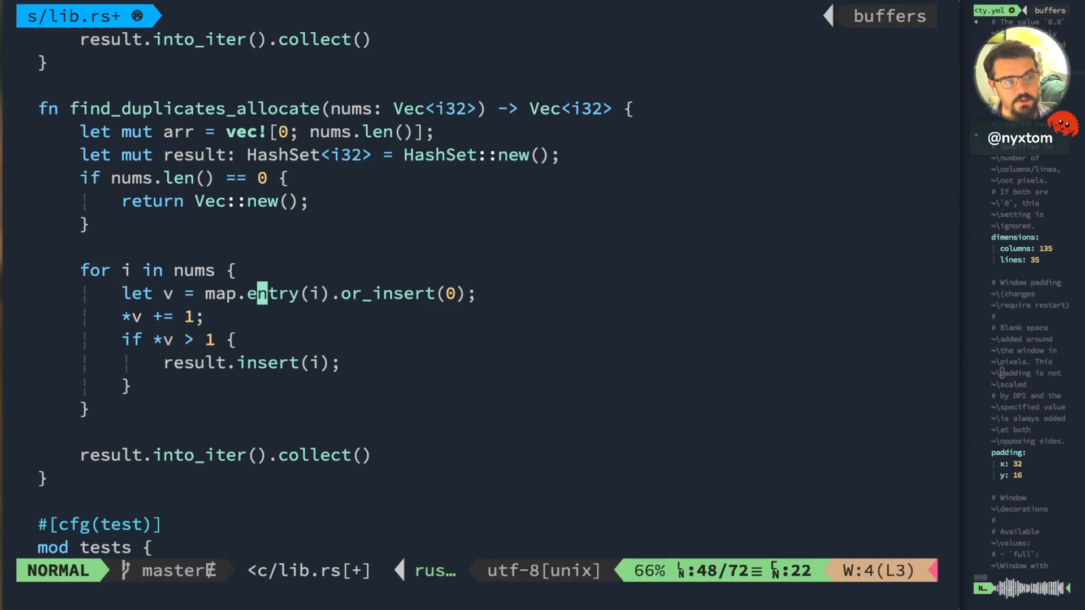
{"action": "key", "text": "V"}
{"action": "key", "text": "j"}
{"action": "key", "text": "j"}
{"action": "key", "text": "j"}
{"action": "key", "text": "j"}
{"action": "type", "text": "dko"}
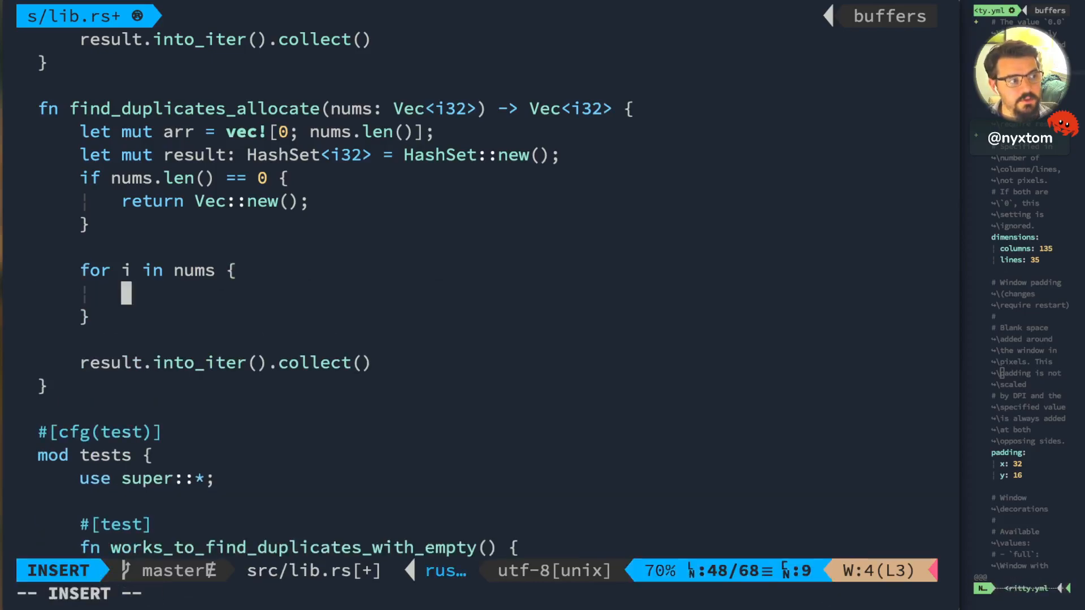
{"action": "type", "text": "if i "}
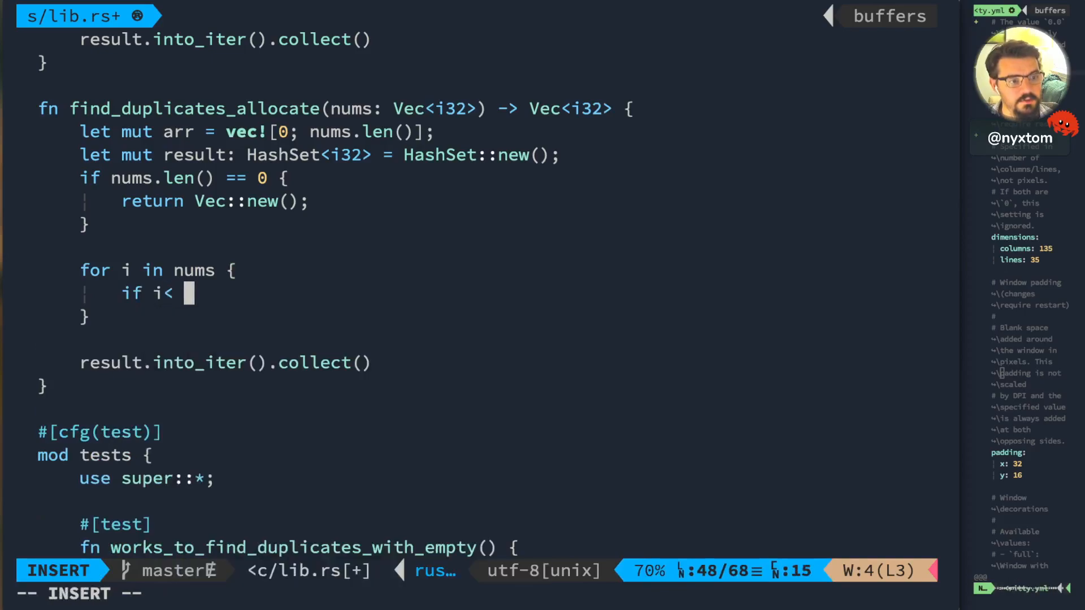
{"action": "type", "text": "= 0 {"}
{"action": "key", "text": "Return"}
{"action": "type", "text": "panic!(\"Invalid nu"}
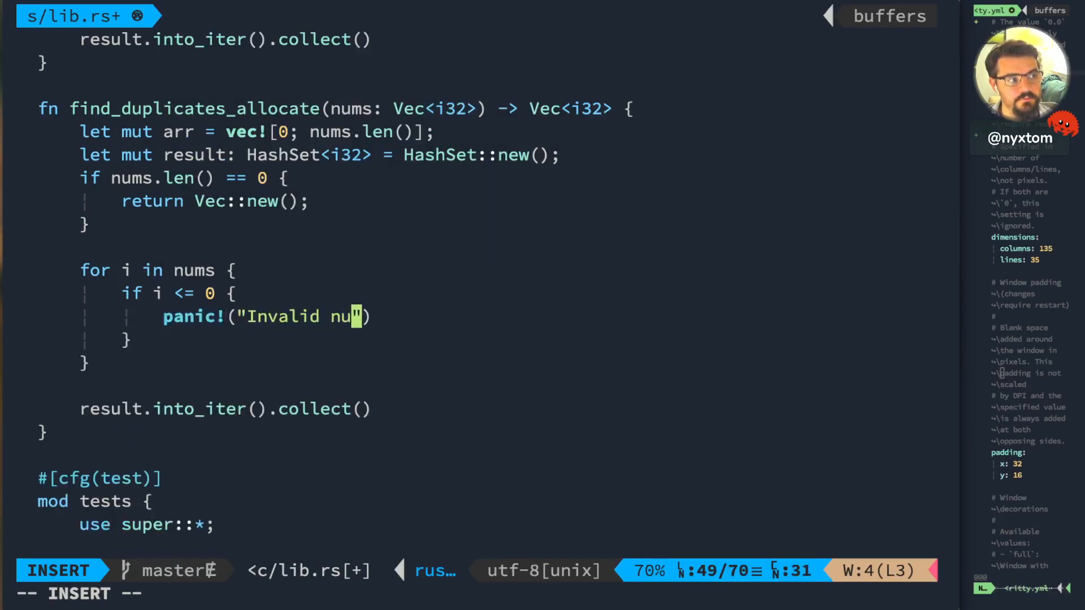
{"action": "type", "text": "mber for problem\");"}
- Leave a single blank line after the guard block for the counting code
{"action": "key", "text": "Escape"}
{"action": "key", "text": "j"}
{"action": "key", "text": "o"}
{"action": "key", "text": "Return"}
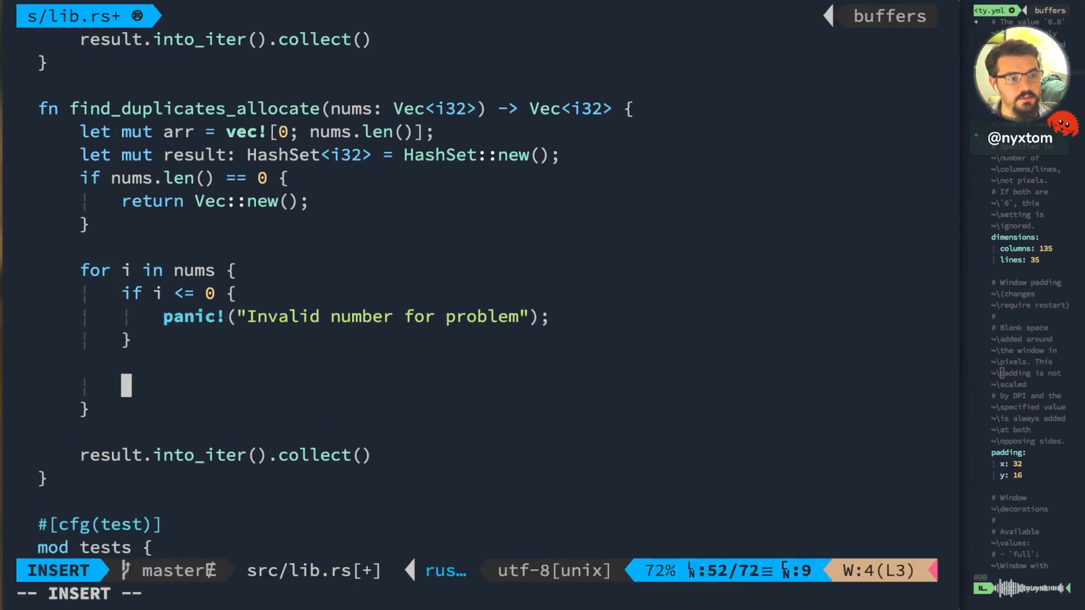
{"action": "key", "text": "Escape"}
{"action": "key", "text": "k"}
{"action": "key", "text": "k"}
{"action": "key", "text": "k"}
{"action": "key", "text": "k"}
{"action": "key", "text": "j"}
{"action": "key", "text": "j"}
{"action": "key", "text": "j"}
{"action": "key", "text": "j"}
{"action": "key", "text": "k"}
{"action": "key", "text": "d"}
{"action": "key", "text": "d"}
{"action": "key", "text": "u"}
{"action": "key", "text": "d"}
{"action": "key", "text": "d"}
- Bind the arr slot at index i - 1 with a &mut borrow, dropping a ref mut attempt
{"action": "key", "text": "S"}
{"action": "key", "text": "Return"}
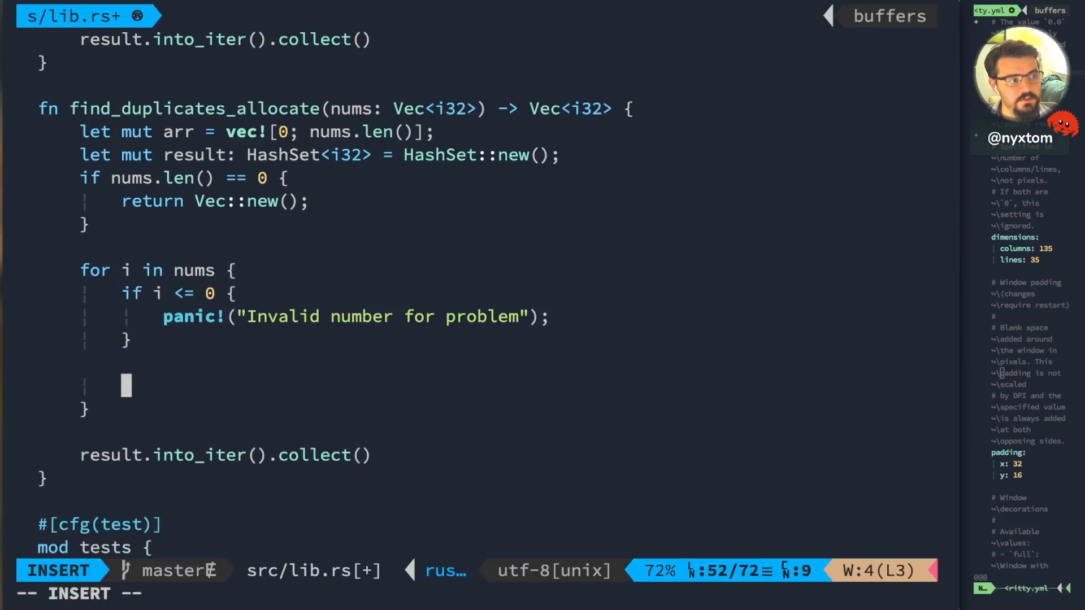
{"action": "type", "text": "let a = &mut arr["}
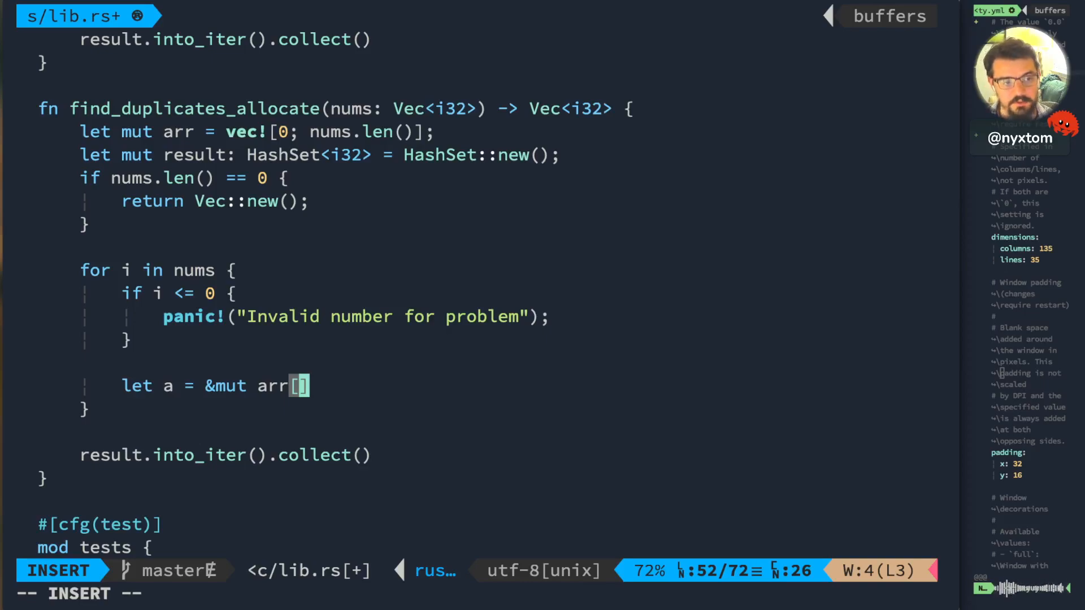
{"action": "type", "text": "i"}
{"action": "key", "text": "BackSpace"}
{"action": "type", "text": "(i - 1) as usize"}
{"action": "key", "text": "Escape"}
{"action": "type", "text": "0"}
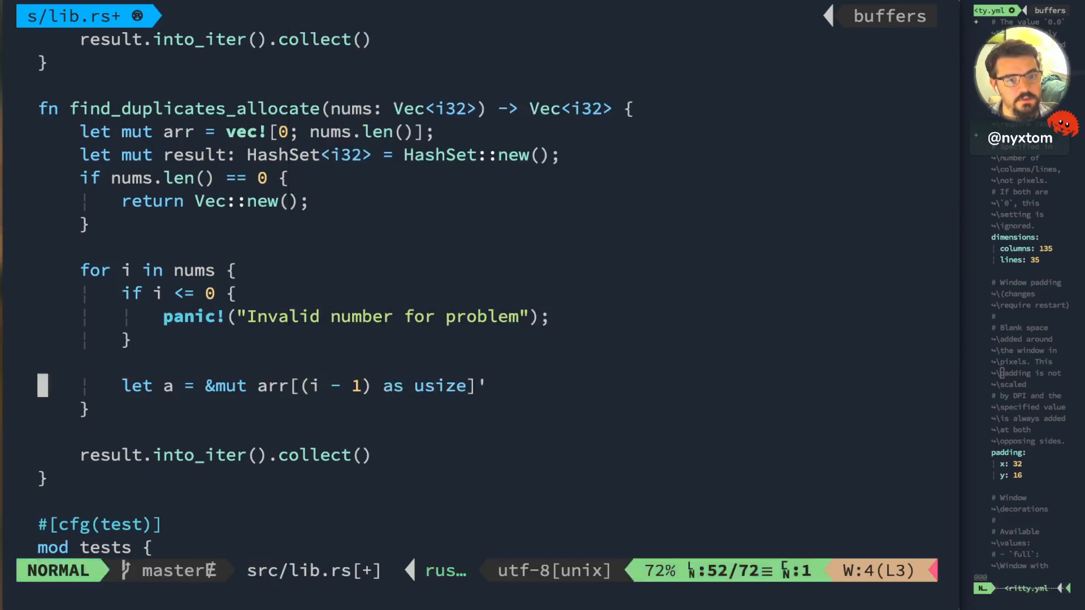
{"action": "type", "text": "A;"}
{"action": "key", "text": "Escape"}
{"action": "type", "text": "0w"}
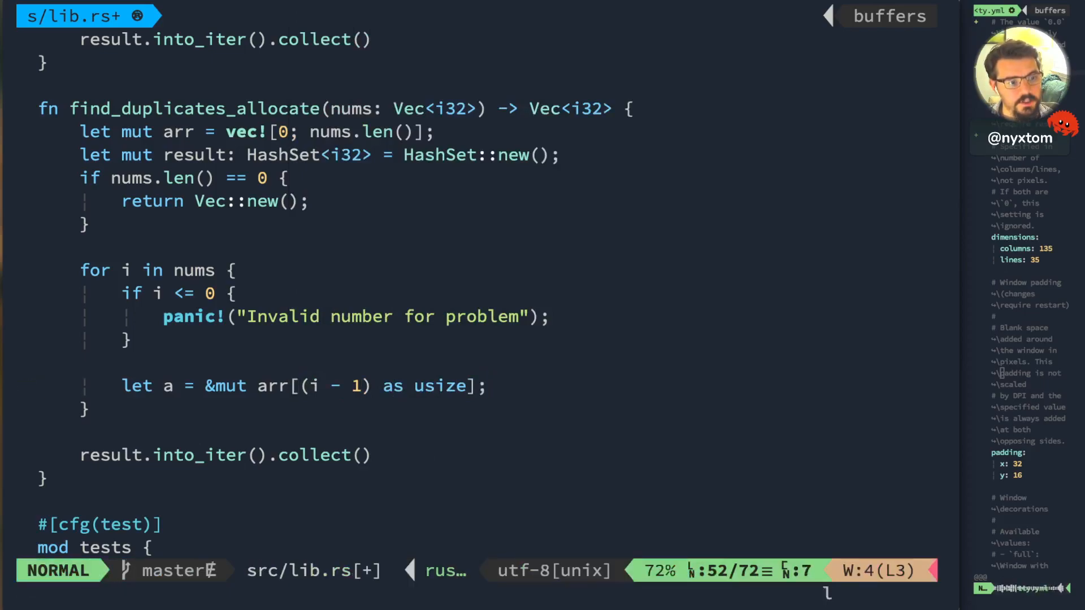
{"action": "type", "text": "wiref mut"}
{"action": "key", "text": "Escape"}
{"action": "key", "text": "w"}
{"action": "key", "text": "w"}
{"action": "key", "text": "w"}
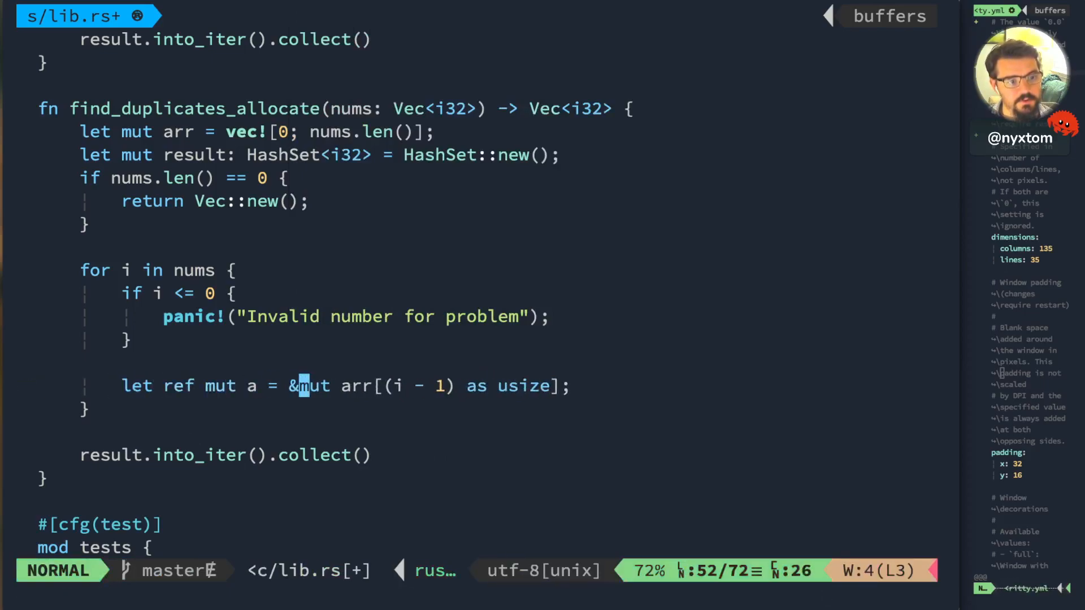
{"action": "key", "text": "X"}
{"action": "key", "text": "d"}
{"action": "key", "text": "e"}
{"action": "key", "text": "x"}
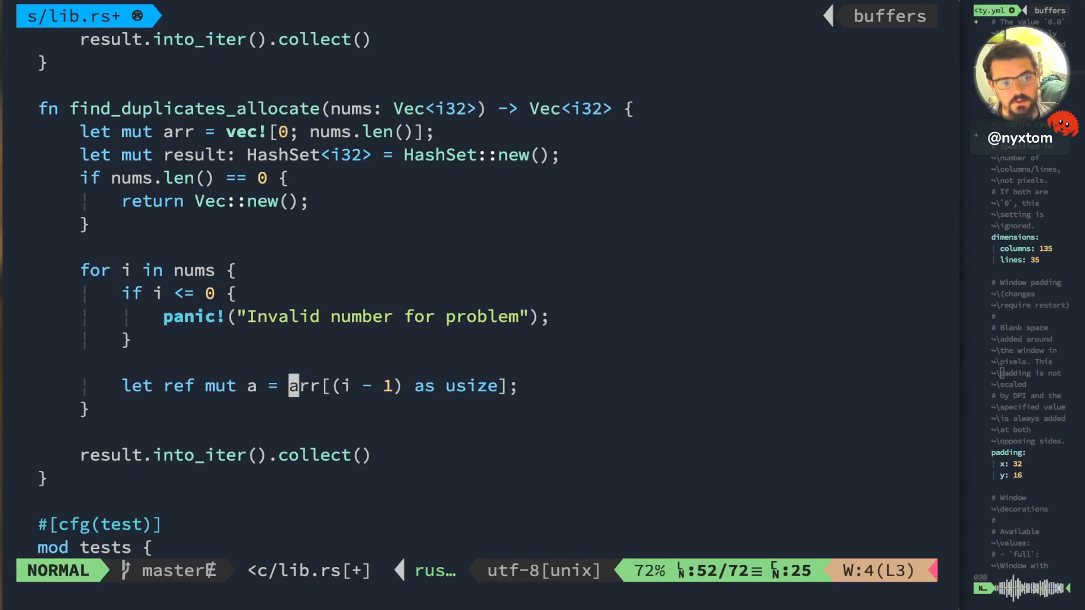
{"action": "key", "text": "u"}
{"action": "key", "text": "u"}
{"action": "key", "text": "u"}
{"action": "type", "text": "u"}
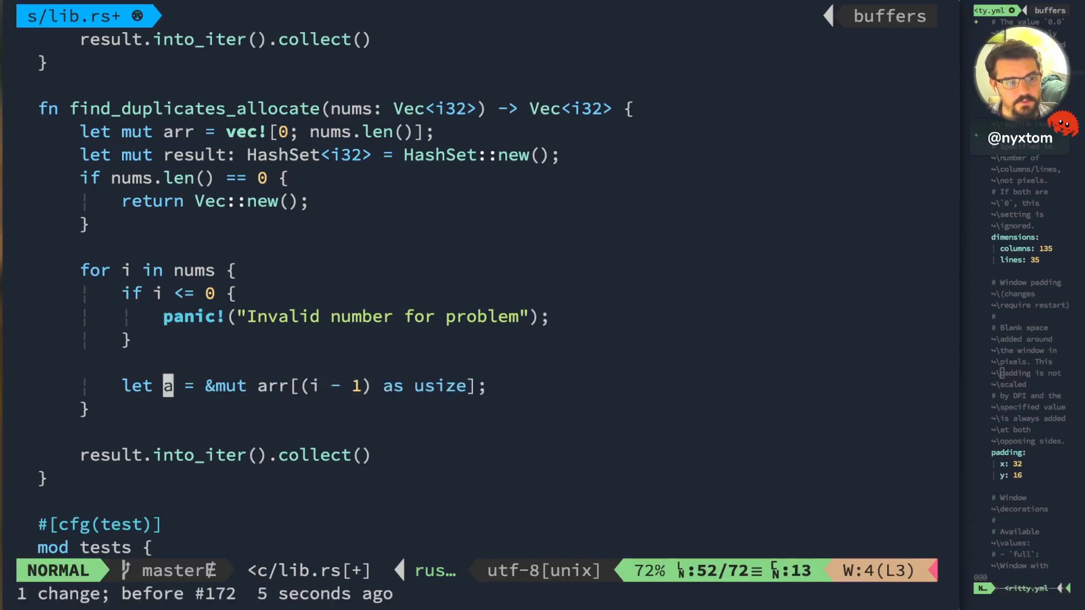
{"action": "type", "text": "o*a += 1;"}
- Increment the slot and insert i into result when its count exceeds one
{"action": "key", "text": "Return"}
{"action": "type", "text": "if *a > 1 {"}
{"action": "key", "text": "Return"}
{"action": "type", "text": "result.ins"}
{"action": "key", "text": "Return"}
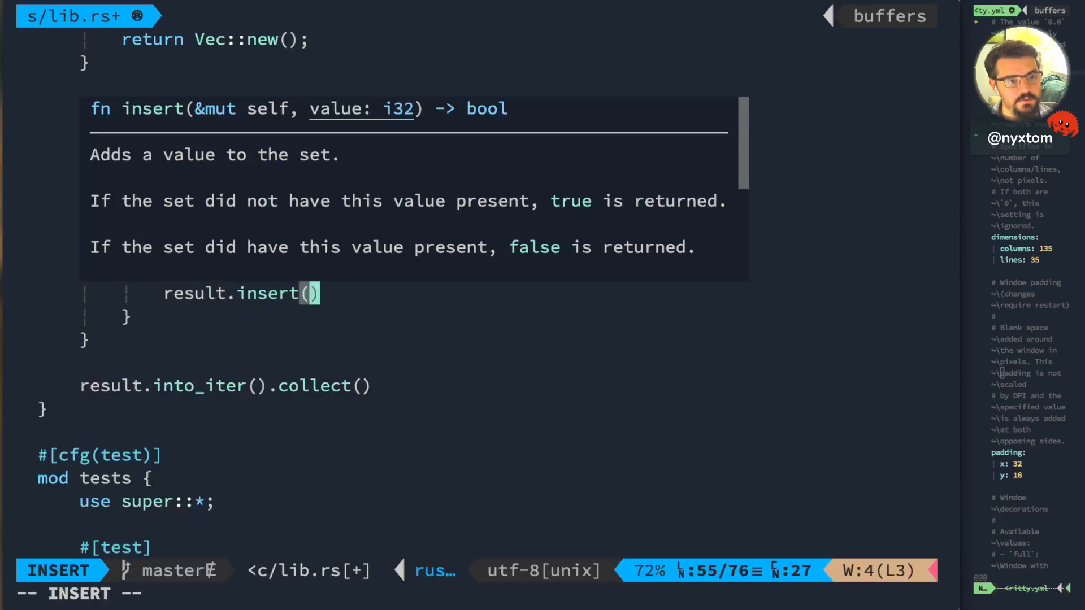
{"action": "type", "text": "i);"}
{"action": "key", "text": "Escape"}
{"action": "key", "text": "j"}
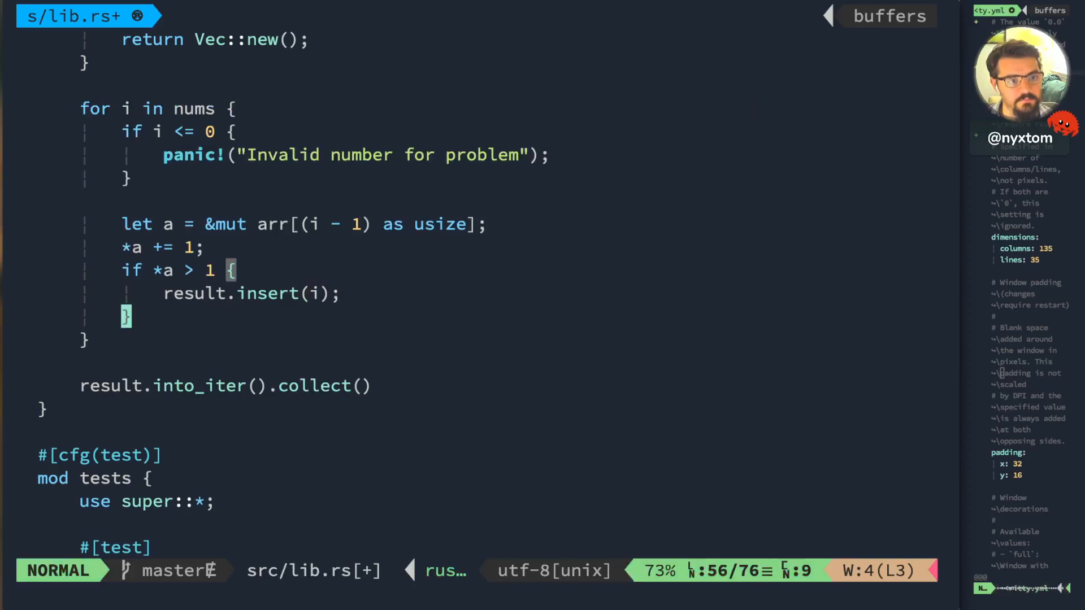
{"action": "key", "text": "j"}
{"action": "key", "text": "j"}
{"action": "key", "text": "k"}
{"action": "key", "text": "ctrl+o"}
{"action": "key", "text": "ctrl+o"}
{"action": "key", "text": "ctrl+o"}
{"action": "key", "text": "ctrl+o"}
{"action": "key", "text": "ctrl+o"}
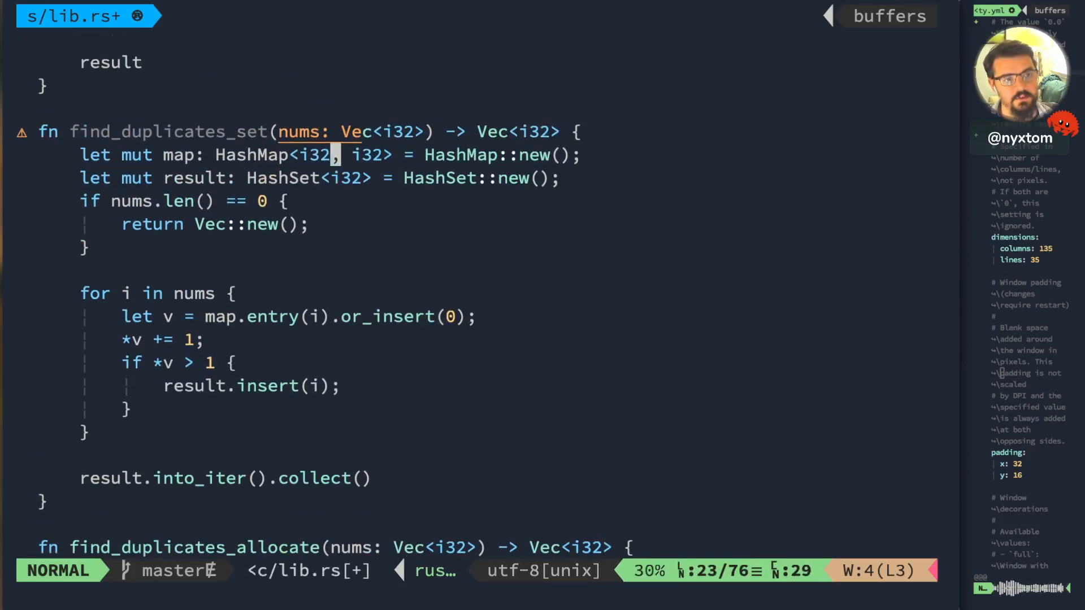
{"action": "key", "text": "0"}
{"action": "key", "text": "w"}
{"action": "key", "text": "w"}
{"action": "key", "text": "w"}
{"action": "key", "text": "j"}
{"action": "key", "text": "j"}
{"action": "key", "text": "j"}
{"action": "key", "text": "j"}
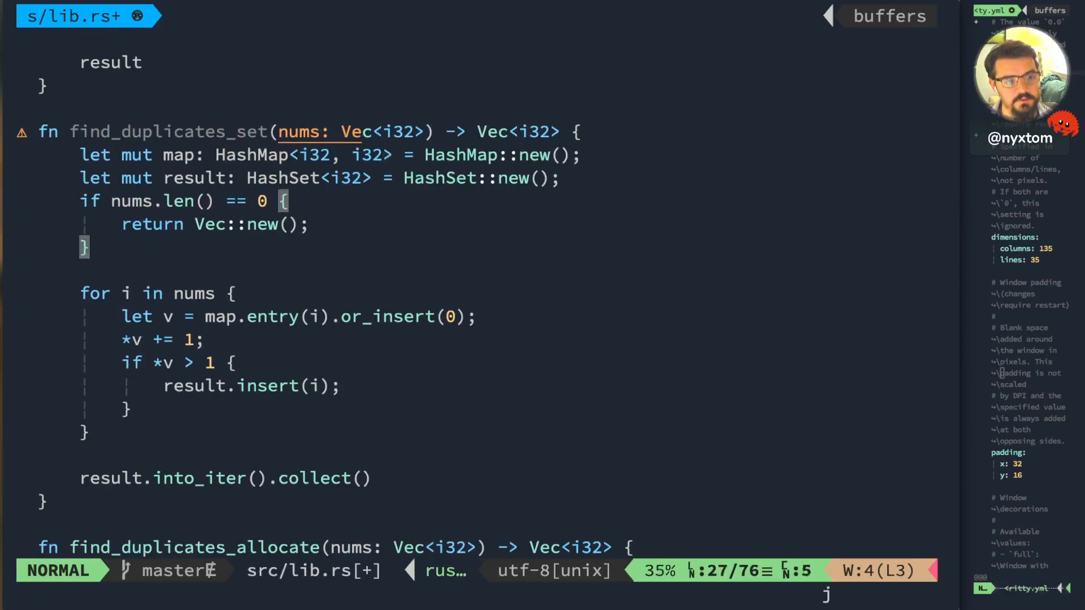
{"action": "key", "text": "j"}
{"action": "key", "text": "j"}
{"action": "key", "text": "j"}
{"action": "key", "text": "k"}
{"action": "key", "text": "k"}
{"action": "key", "text": "k"}
{"action": "key", "text": "k"}
{"action": "key", "text": "k"}
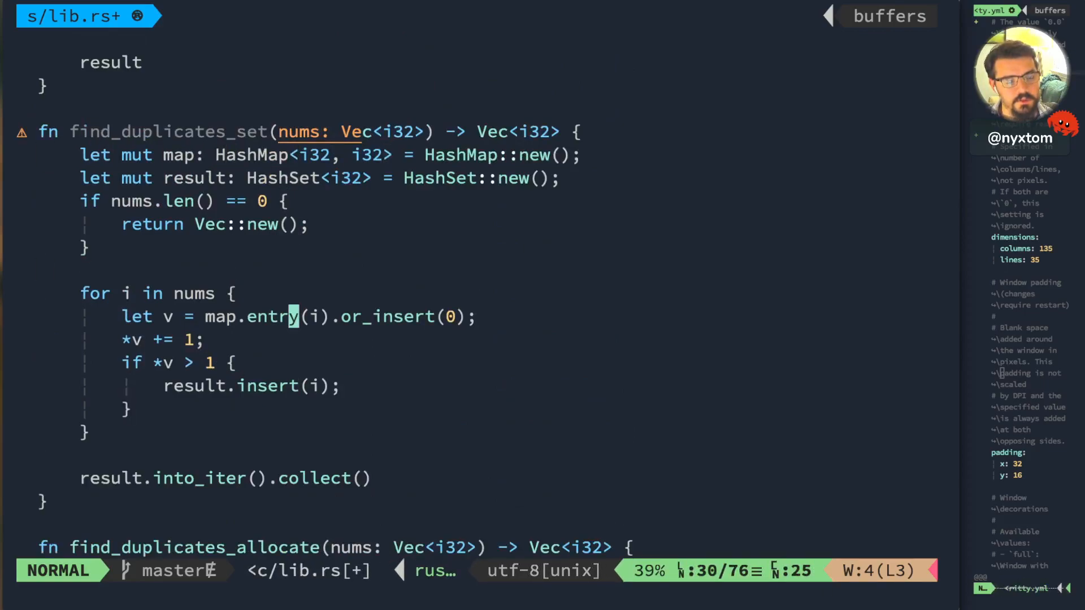
{"action": "key", "text": "0"}
{"action": "key", "text": "e"}
{"action": "key", "text": "w"}
{"action": "key", "text": "w"}
{"action": "key", "text": "w"}
{"action": "key", "text": "j"}
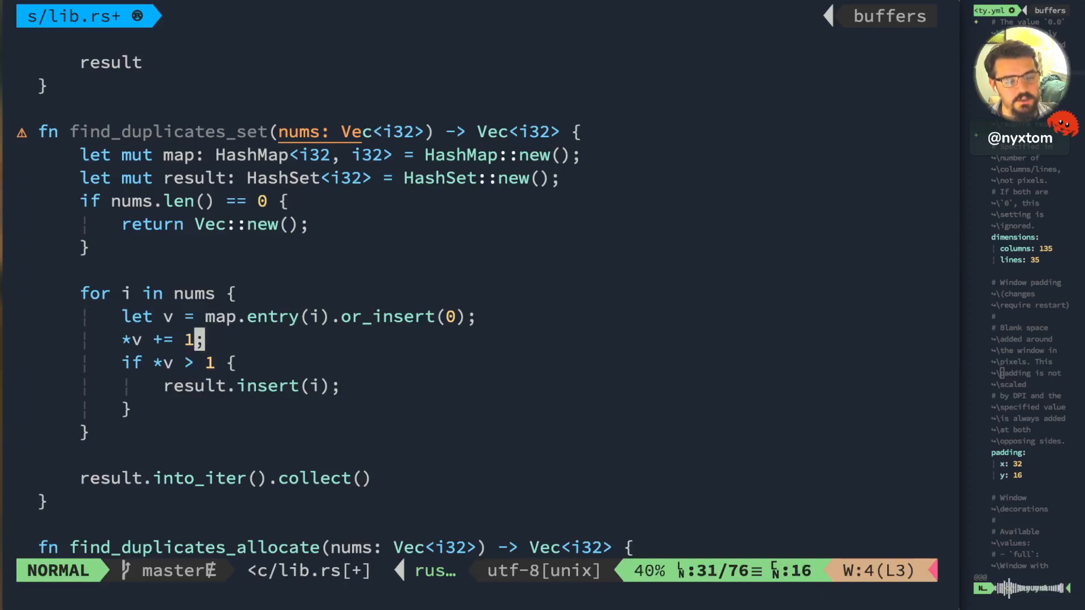
{"action": "key", "text": "k"}
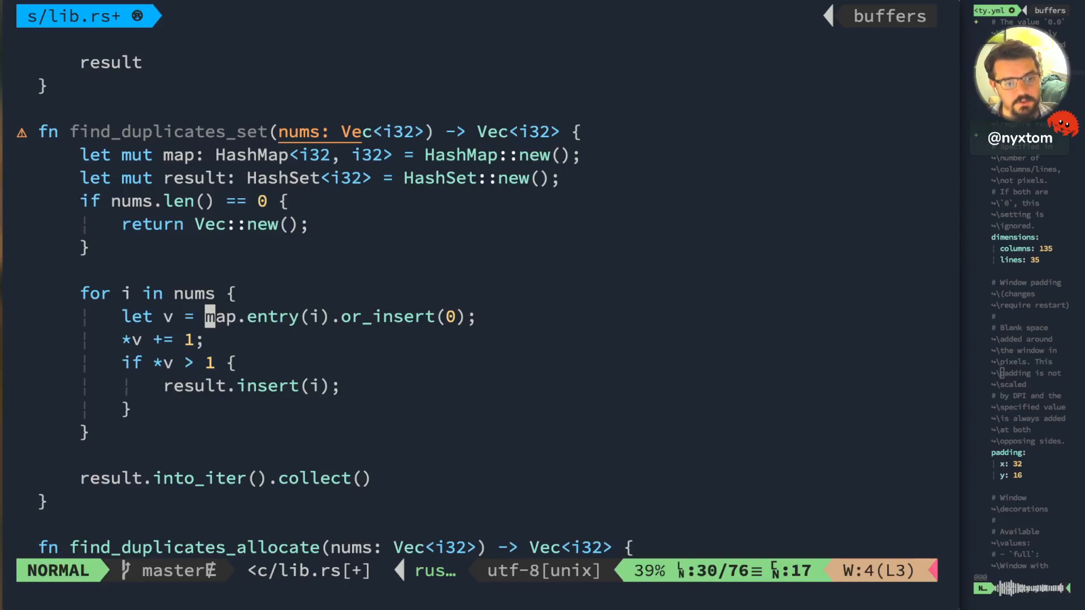
{"action": "key", "text": "j"}
{"action": "key", "text": "j"}
{"action": "key", "text": "j"}
{"action": "key", "text": "j"}
{"action": "key", "text": "j"}
{"action": "key", "text": "j"}
{"action": "key", "text": "j"}
{"action": "key", "text": "j"}
{"action": "key", "text": "j"}
{"action": "key", "text": "j"}
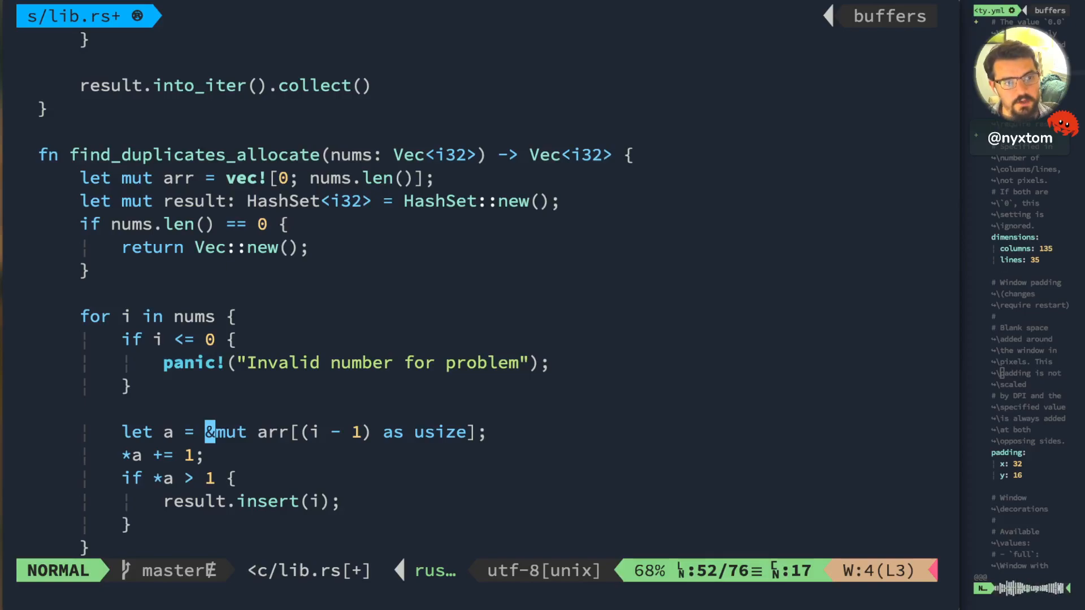
{"action": "key", "text": "k"}
{"action": "key", "text": "k"}
{"action": "key", "text": "k"}
{"action": "key", "text": "k"}
{"action": "key", "text": "k"}
{"action": "key", "text": "k"}
{"action": "key", "text": "j"}
{"action": "key", "text": "j"}
{"action": "key", "text": "j"}
{"action": "key", "text": "j"}
{"action": "key", "text": "k"}
{"action": "key", "text": "k"}
{"action": "key", "text": "k"}
{"action": "key", "text": "k"}
{"action": "key", "text": "k"}
{"action": "key", "text": "k"}
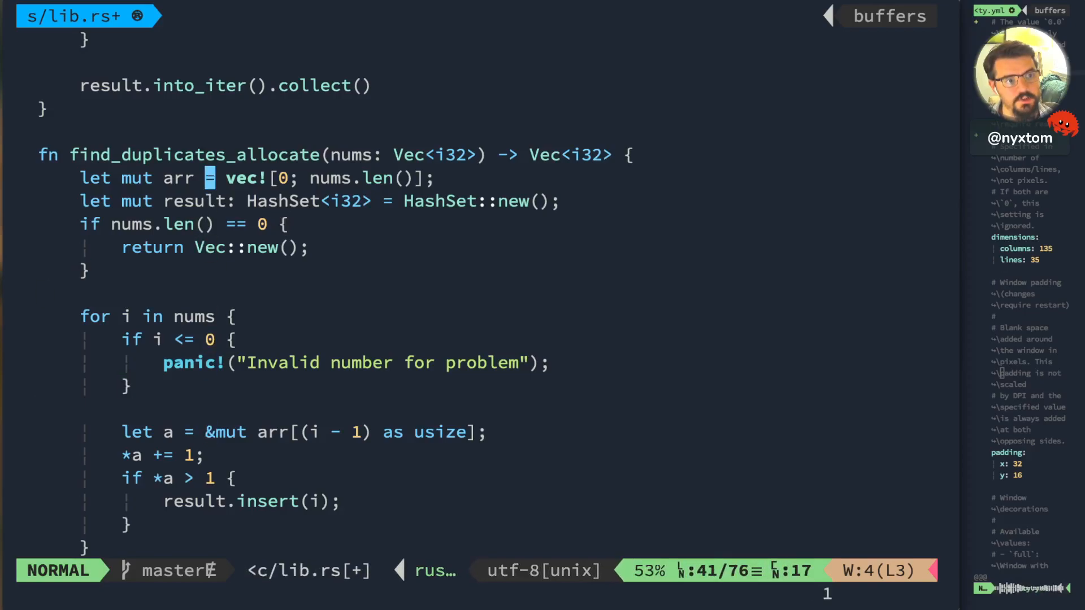
{"action": "key", "text": "g"}
{"action": "key", "text": "g"}
{"action": "key", "text": "j"}
{"action": "key", "text": "j"}
{"action": "key", "text": "j"}
{"action": "key", "text": "j"}
{"action": "key", "text": "j"}
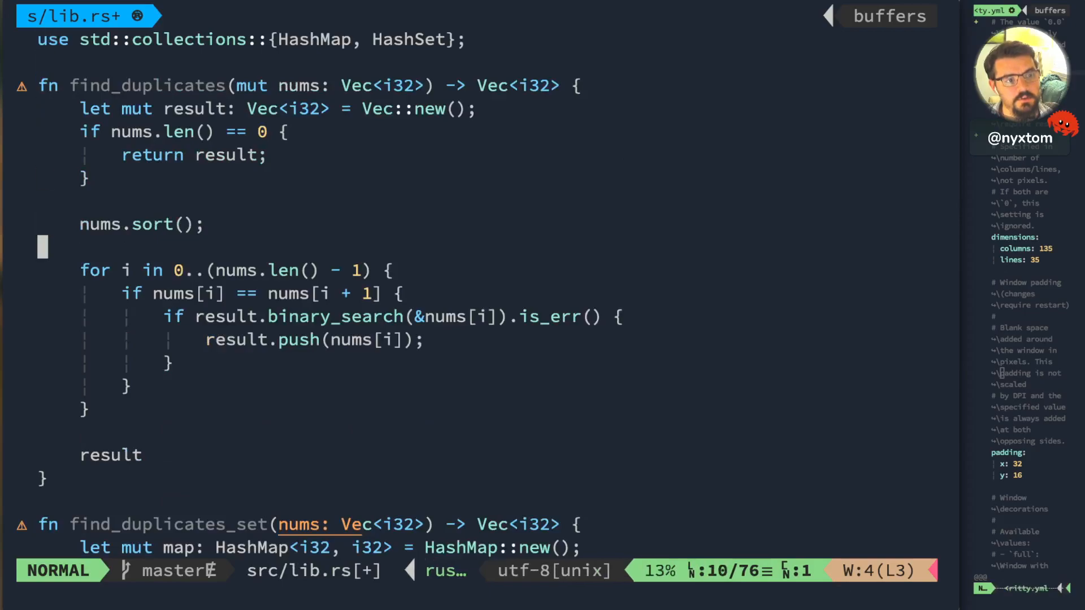
{"action": "key", "text": "j"}
{"action": "key", "text": "j"}
{"action": "key", "text": "j"}
{"action": "key", "text": "G"}
{"action": "key", "text": "k"}
{"action": "key", "text": "k"}
{"action": "key", "text": "k"}
{"action": "key", "text": "k"}
{"action": "key", "text": "k"}
{"action": "key", "text": "k"}
{"action": "key", "text": "k"}
{"action": "key", "text": "k"}
{"action": "key", "text": "k"}
{"action": "key", "text": "k"}
{"action": "key", "text": "k"}
{"action": "key", "text": "k"}
{"action": "key", "text": "k"}
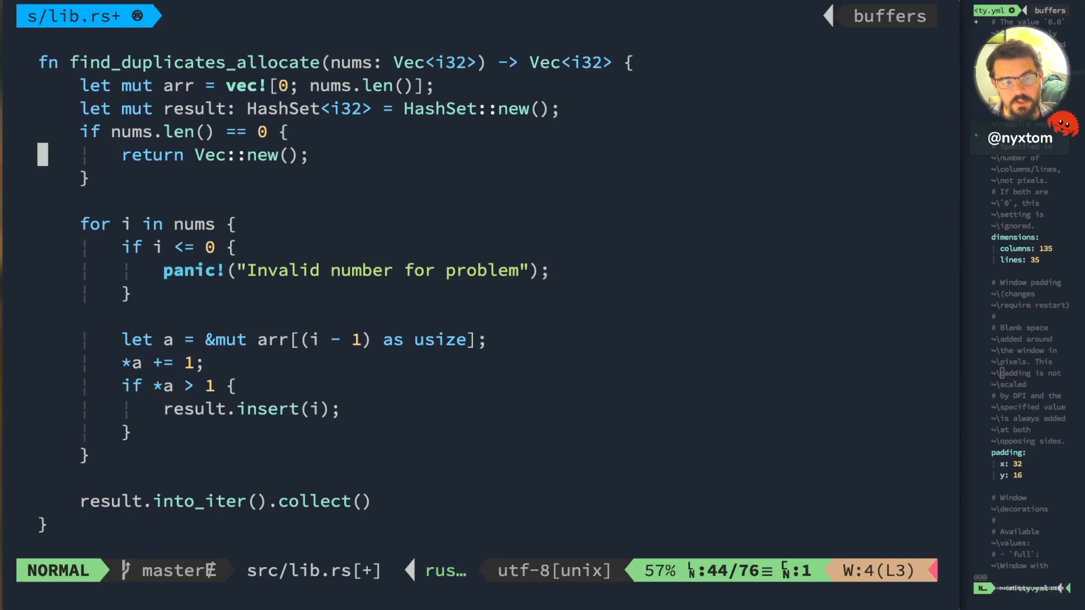
{"action": "key", "text": "j"}
{"action": "key", "text": "j"}
{"action": "key", "text": "j"}
{"action": "key", "text": "j"}
{"action": "key", "text": "j"}
{"action": "key", "text": "j"}
{"action": "key", "text": "k"}
{"action": "key", "text": "k"}
{"action": "key", "text": "k"}
{"action": "key", "text": "k"}
{"action": "key", "text": "k"}
{"action": "key", "text": "k"}
{"action": "key", "text": "k"}
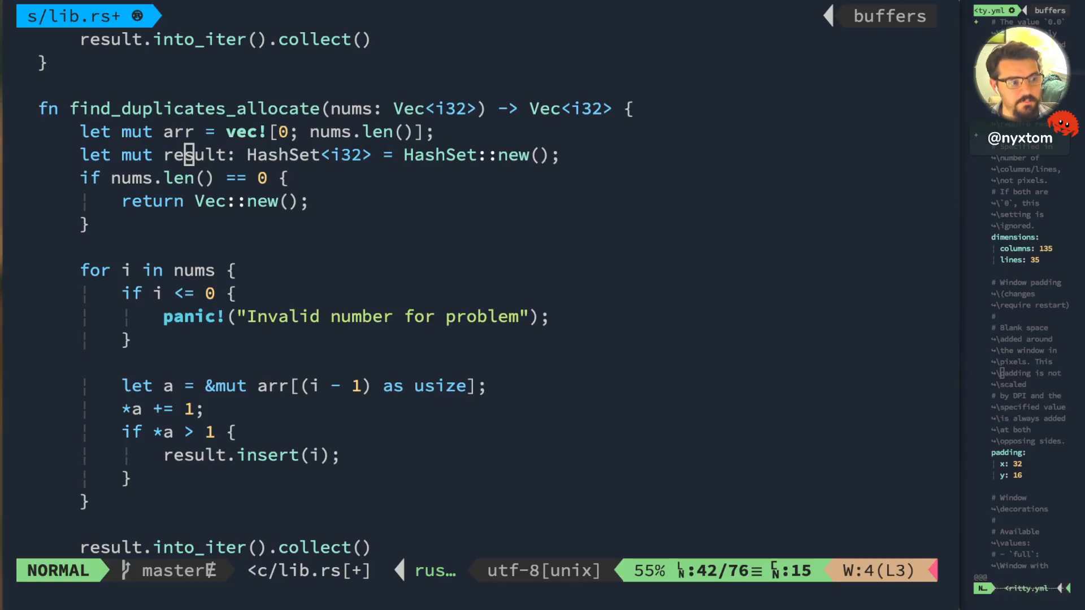
{"action": "scroll", "coordinate": [425, 353], "scroll_direction": "down", "scroll_amount": 1}
{"action": "scroll", "coordinate": [425, 354], "scroll_direction": "down", "scroll_amount": 3}
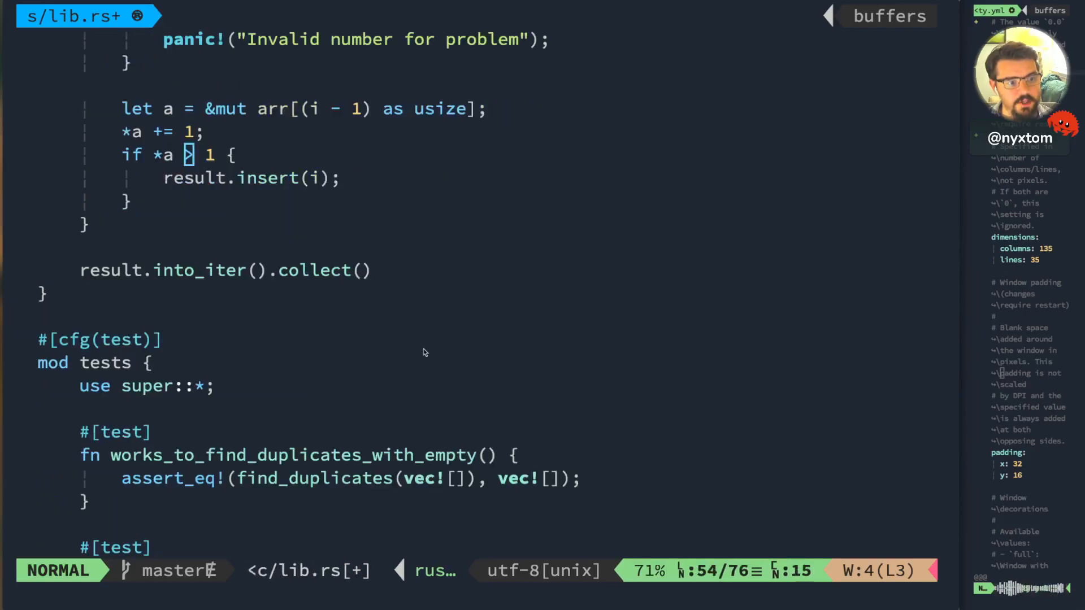
{"action": "scroll", "coordinate": [375, 229], "scroll_direction": "up", "scroll_amount": 3}
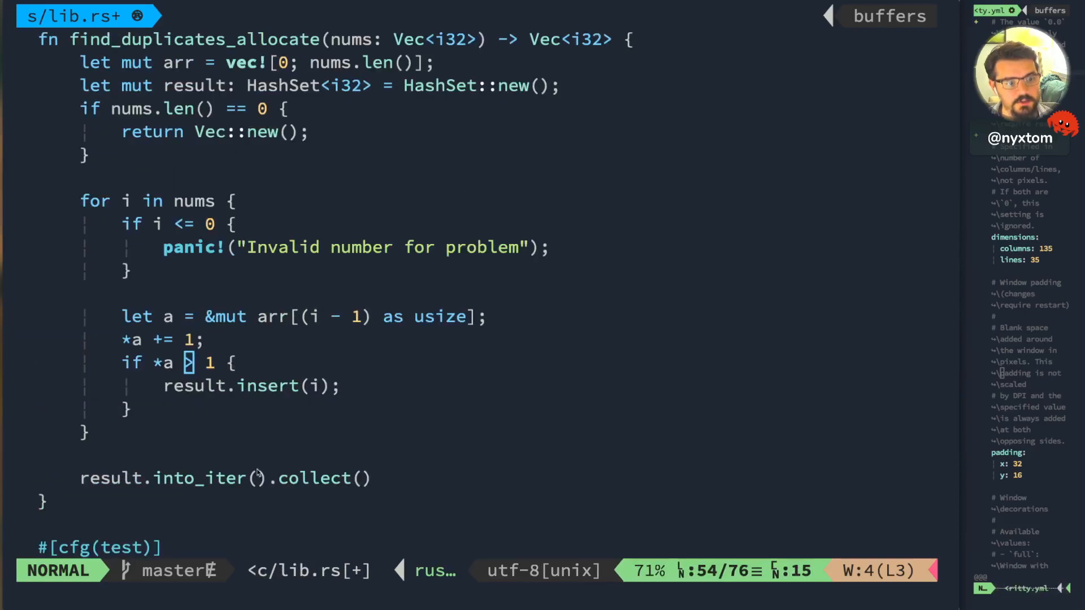
{"action": "scroll", "coordinate": [297, 437], "scroll_direction": "up", "scroll_amount": 3}
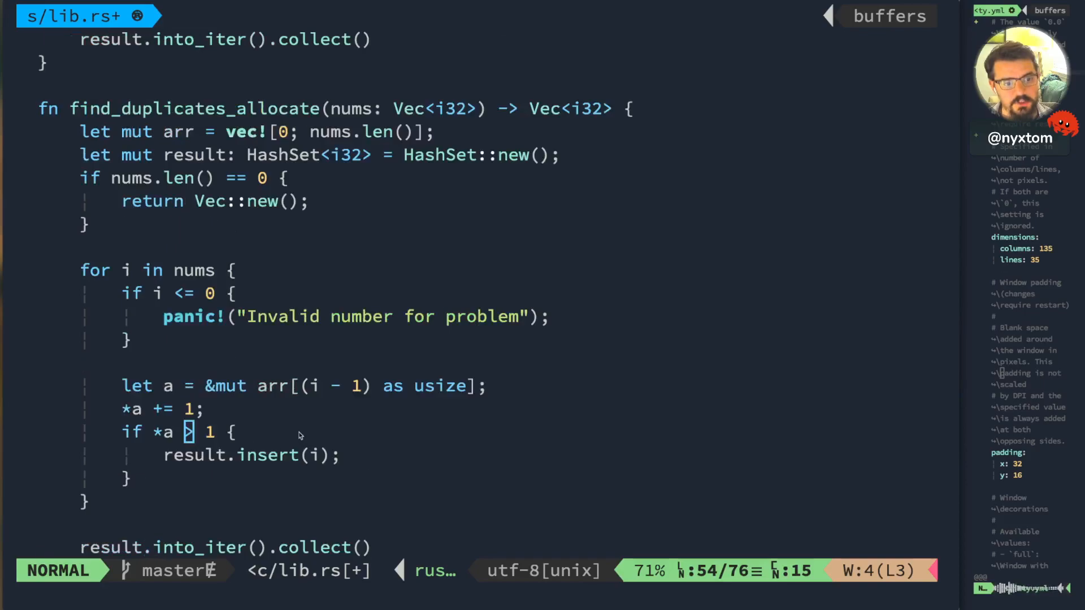
{"action": "scroll", "coordinate": [230, 416], "scroll_direction": "down", "scroll_amount": 3}
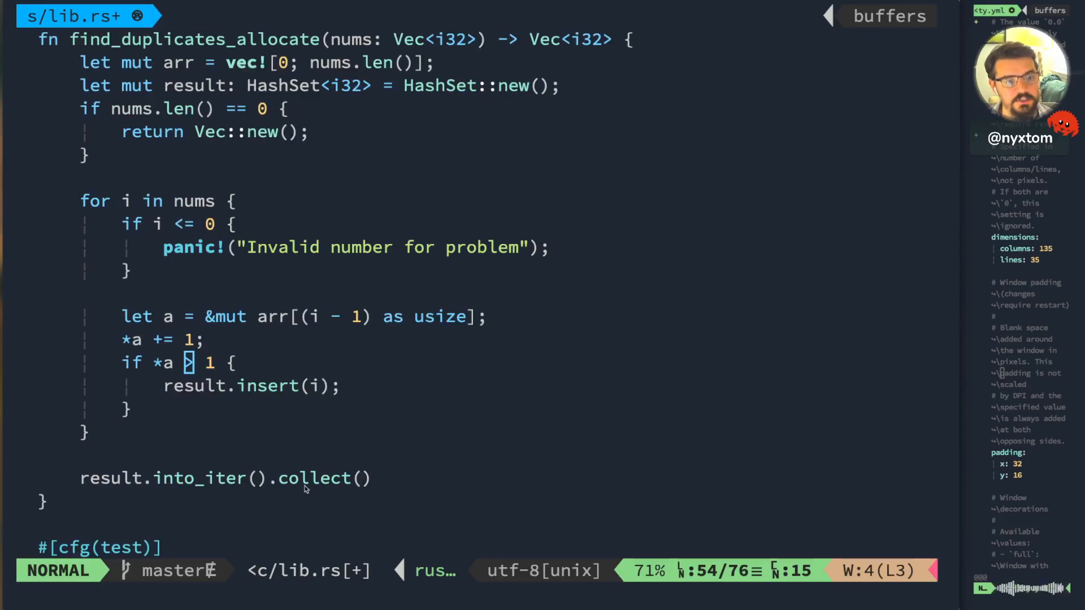
{"action": "scroll", "coordinate": [449, 245], "scroll_direction": "down", "scroll_amount": 2}
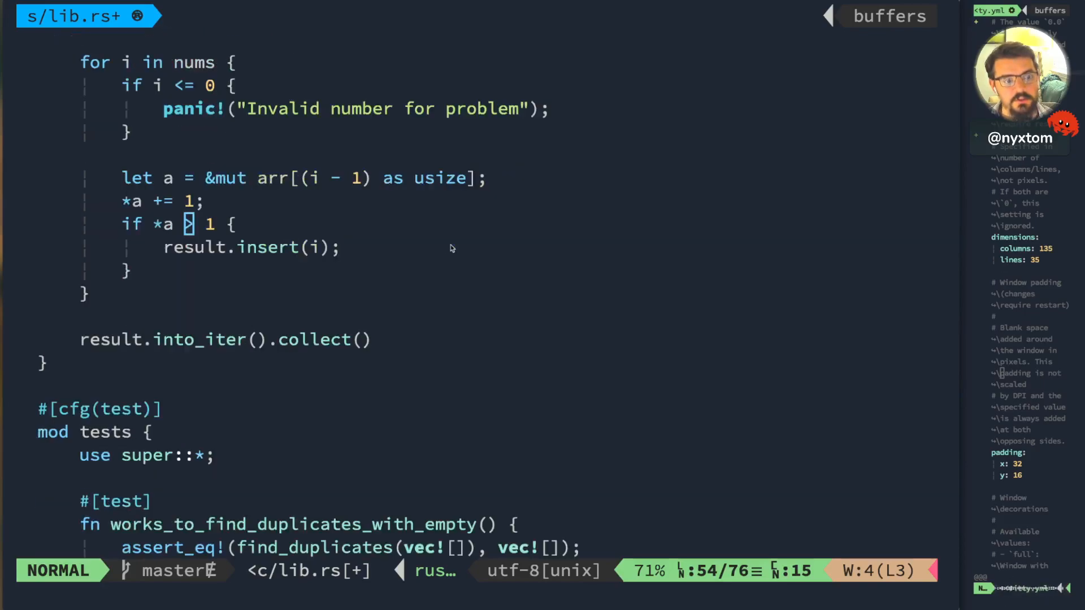
{"action": "scroll", "coordinate": [420, 298], "scroll_direction": "down", "scroll_amount": 4}
- Duplicate the empty-input assertion for find_duplicates_set and find_duplicates_allocate
{"action": "key", "text": "j"}
{"action": "key", "text": "j"}
{"action": "key", "text": "j"}
{"action": "key", "text": "k"}
{"action": "key", "text": "k"}
{"action": "key", "text": "k"}
{"action": "key", "text": "0"}
{"action": "key", "text": "y"}
{"action": "key", "text": "y"}
{"action": "key", "text": "p"}
{"action": "key", "text": "l"}
{"action": "key", "text": "l"}
{"action": "key", "text": "l"}
{"action": "key", "text": "l"}
{"action": "key", "text": "l"}
{"action": "key", "text": "l"}
{"action": "type", "text": "lea_set"}
{"action": "key", "text": "Escape"}
{"action": "key", "text": "V"}
{"action": "type", "text": "yplewf_f_lcwal"}
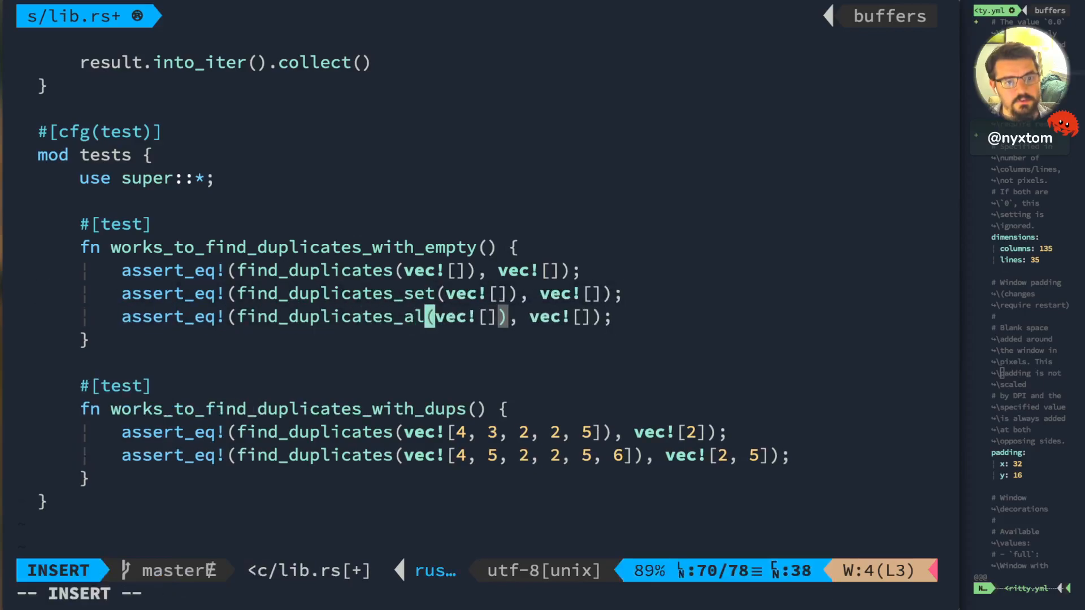
{"action": "type", "text": "locate"}
{"action": "key", "text": "Escape"}
- Copy the two duplicates-test assertions and paste them as a new pair below
{"action": "key", "text": "k"}
{"action": "key", "text": "k"}
{"action": "key", "text": "j"}
{"action": "key", "text": "0"}
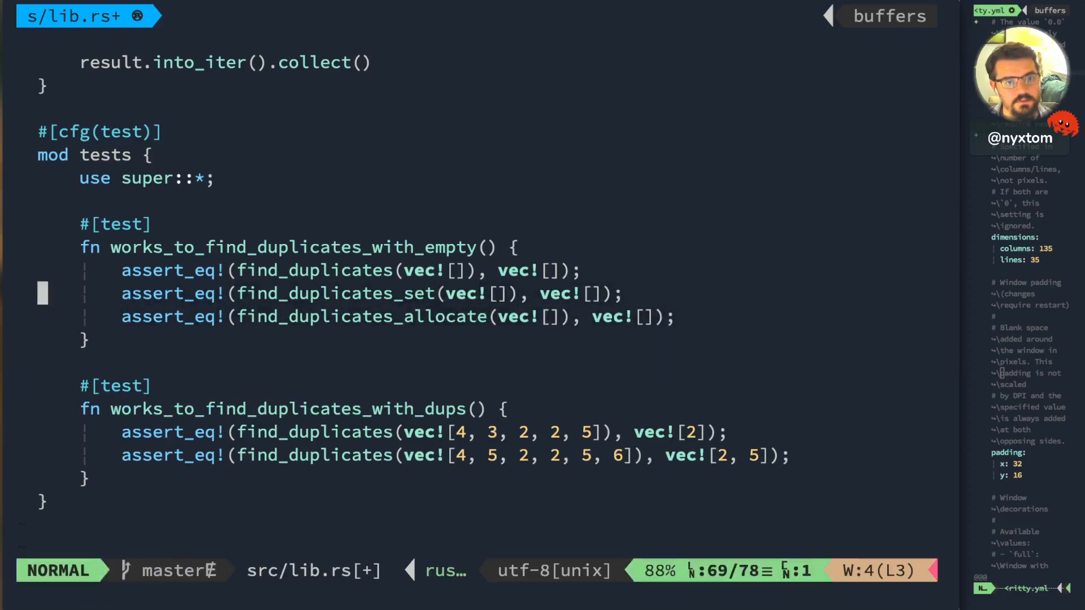
{"action": "key", "text": "j"}
{"action": "key", "text": "j"}
{"action": "key", "text": "j"}
{"action": "key", "text": "j"}
{"action": "key", "text": "V"}
{"action": "key", "text": "j"}
{"action": "key", "text": "y"}
{"action": "key", "text": "j"}
{"action": "key", "text": "p"}
{"action": "key", "text": "O"}
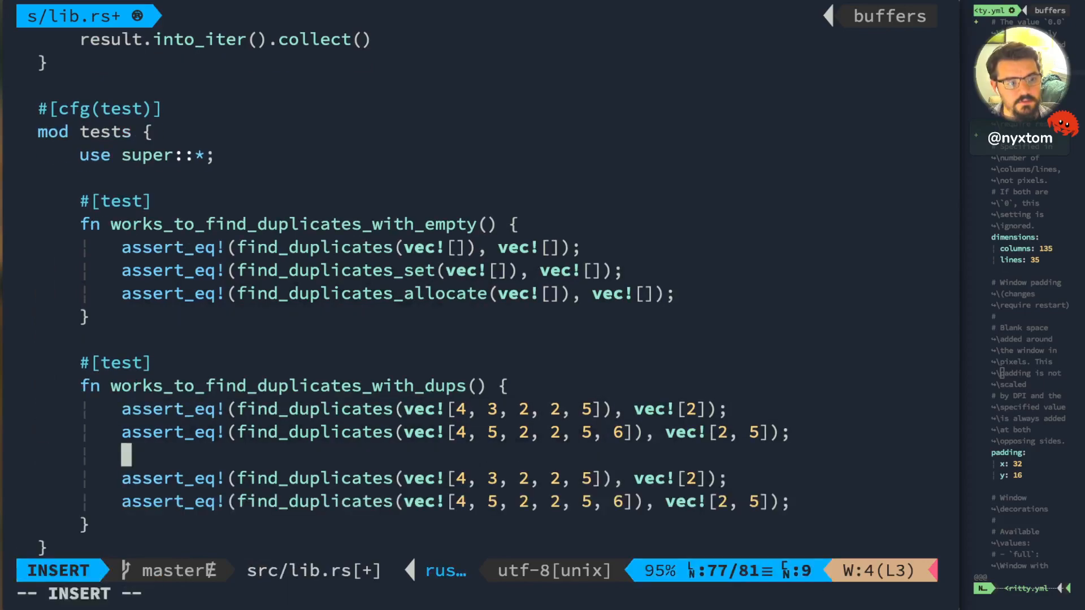
- Point both pasted assertions at find_duplicates_set
{"action": "key", "text": "Escape"}
{"action": "key", "text": "j"}
{"action": "key", "text": "l"}
{"action": "key", "text": "l"}
{"action": "type", "text": "fpftea_set"}
{"action": "key", "text": "Escape"}
{"action": "key", "text": "j"}
{"action": "key", "text": "h"}
{"action": "key", "text": "h"}
{"action": "key", "text": "h"}
{"action": "type", "text": "ates_set"}
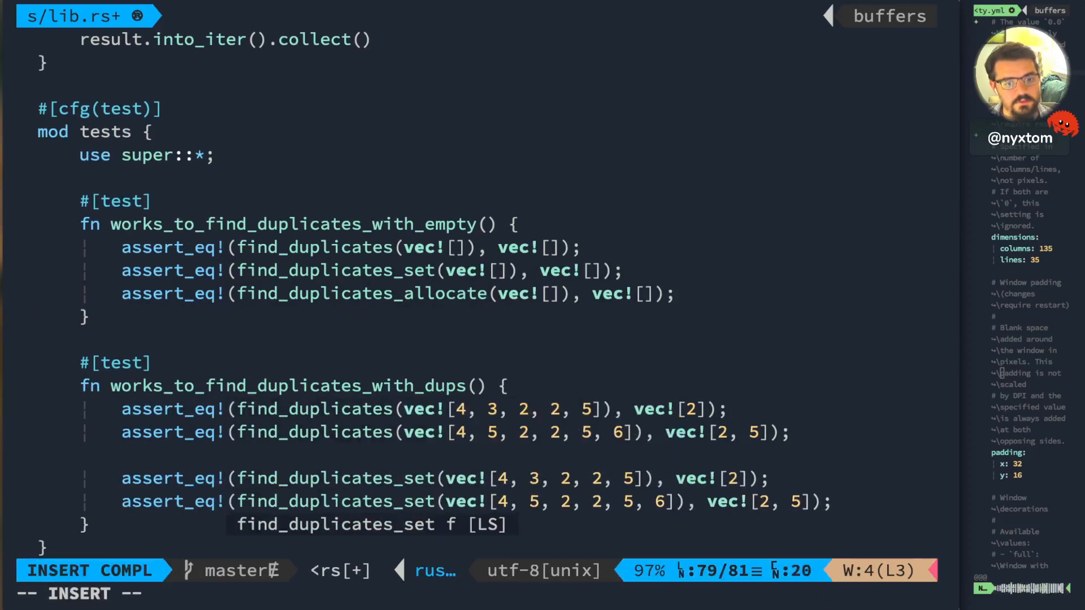
{"action": "key", "text": "Escape"}
{"action": "key", "text": "k"}
- Copy the set assertion pair and paste it as another pair
{"action": "key", "text": "0"}
{"action": "key", "text": "V"}
{"action": "key", "text": "j"}
{"action": "key", "text": "y"}
{"action": "key", "text": "j"}
{"action": "key", "text": "p"}
{"action": "key", "text": "O"}
{"action": "key", "text": "Escape"}
{"action": "key", "text": "j"}
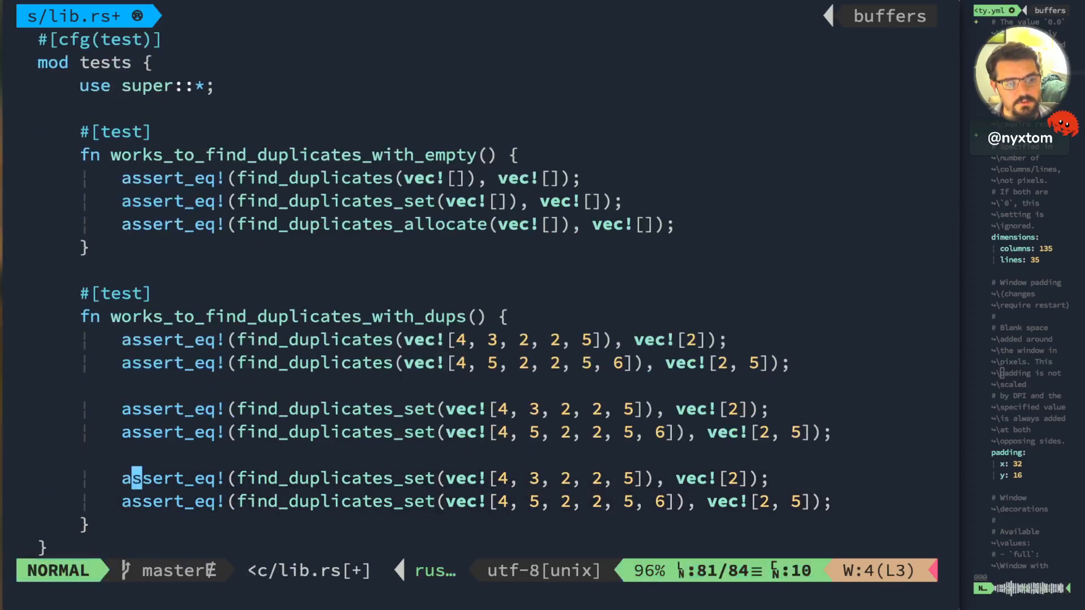
- Rename the new pair to call find_duplicates_allocate
{"action": "key", "text": "f"}
{"action": "key", "text": "f"}
{"action": "key", "text": "f"}
{"action": "key", "text": "p"}
{"action": "key", "text": "f"}
{"action": "key", "text": "e"}
{"action": "key", "text": "l"}
{"action": "key", "text": "l"}
{"action": "key", "text": "l"}
{"action": "type", "text": "cates_allocate"}
{"action": "key", "text": "Escape"}
{"action": "type", "text": "jFsceallo"}
{"action": "key", "text": "ctrl+n"}
{"action": "key", "text": "Escape"}
{"action": "type", "text": "j:w"}
- Save lib.rs, run cargo test from the shell, and return to the editor
{"action": "key", "text": "Return"}
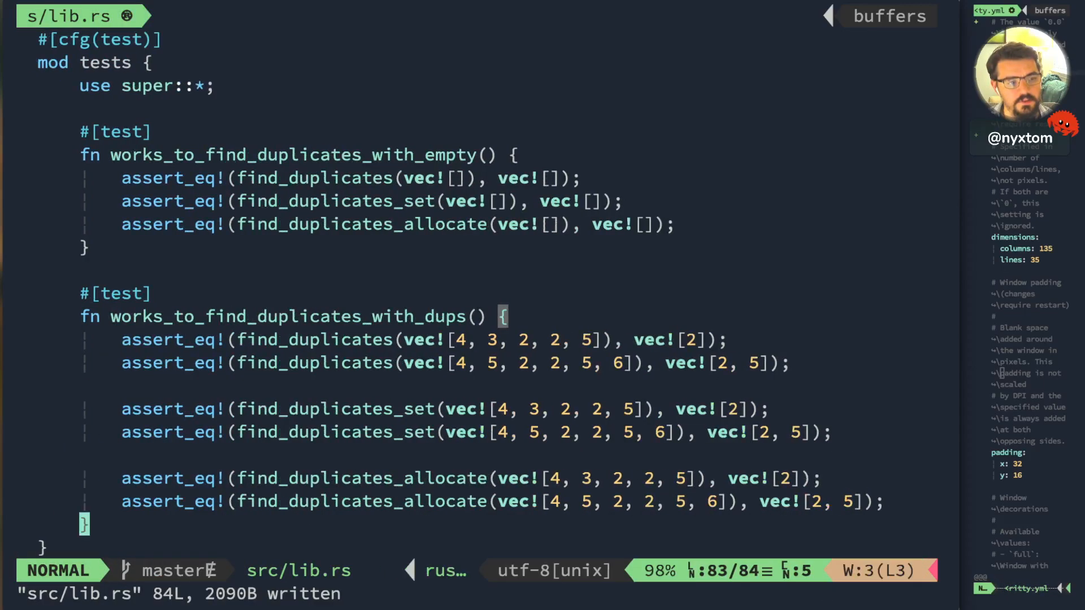
{"action": "key", "text": "ctrl+z"}
{"action": "type", "text": "carog t"}
{"action": "key", "text": "BackSpace"}
{"action": "key", "text": "BackSpace"}
{"action": "key", "text": "BackSpace"}
{"action": "key", "text": "BackSpace"}
{"action": "type", "text": "go test"}
{"action": "key", "text": "Return"}
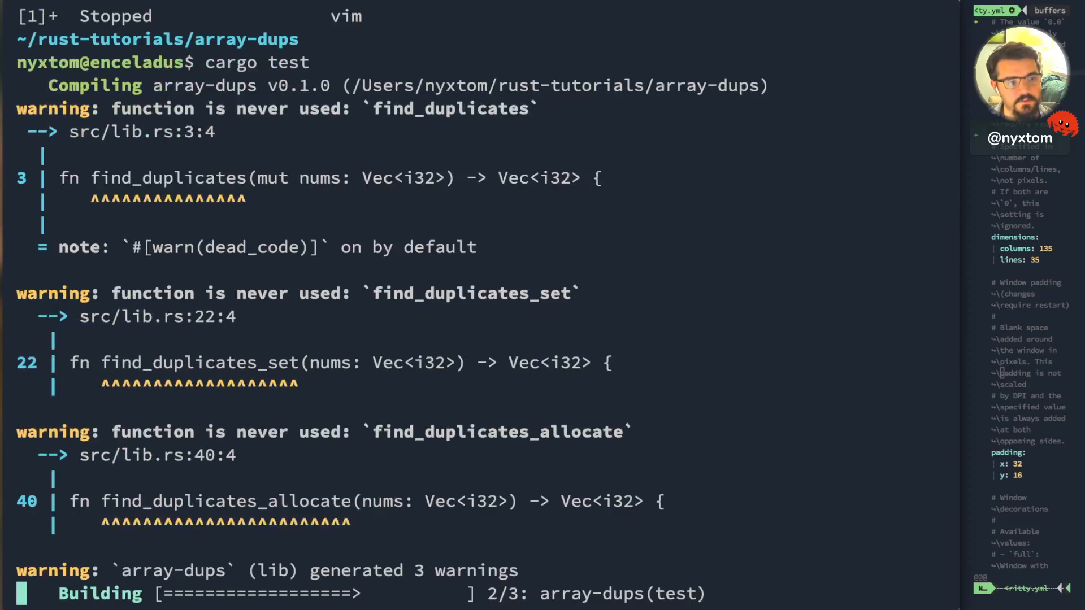
{"action": "type", "text": "fg"}
{"action": "key", "text": "Return"}
{"action": "key", "text": "k"}
{"action": "key", "text": "k"}
{"action": "key", "text": "k"}
{"action": "key", "text": "k"}
{"action": "key", "text": "k"}
{"action": "key", "text": "k"}
{"action": "key", "text": "k"}
{"action": "key", "text": "k"}
{"action": "key", "text": "k"}
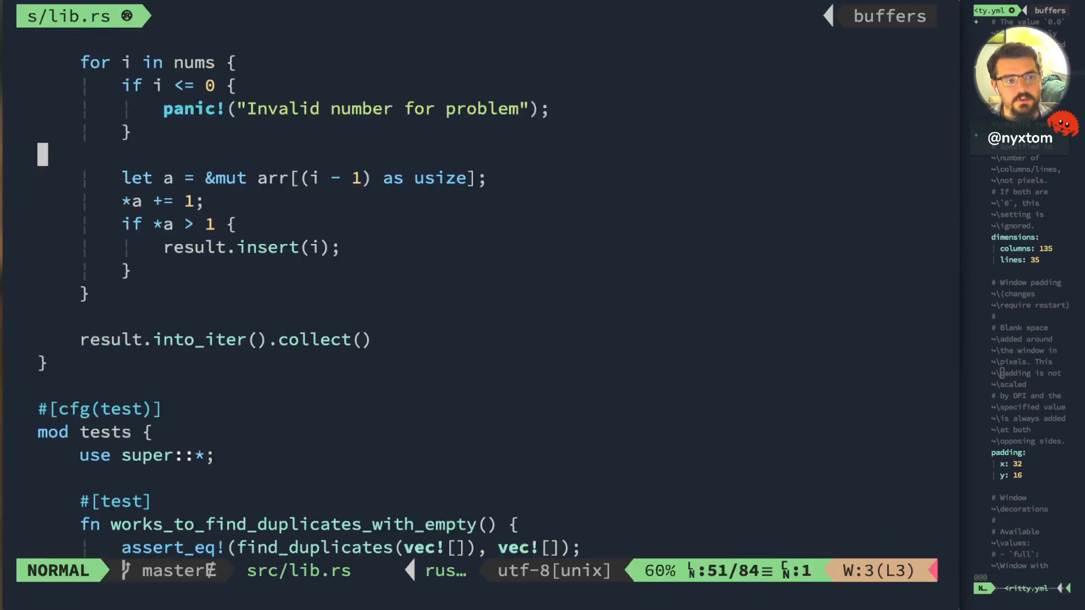
{"action": "key", "text": "k"}
{"action": "key", "text": "k"}
{"action": "key", "text": "k"}
{"action": "key", "text": "k"}
{"action": "key", "text": "k"}
{"action": "key", "text": "k"}
{"action": "key", "text": "k"}
{"action": "key", "text": "k"}
{"action": "key", "text": "k"}
{"action": "key", "text": "k"}
{"action": "key", "text": "k"}
{"action": "key", "text": "k"}
{"action": "key", "text": "k"}
{"action": "key", "text": "k"}
{"action": "key", "text": "k"}
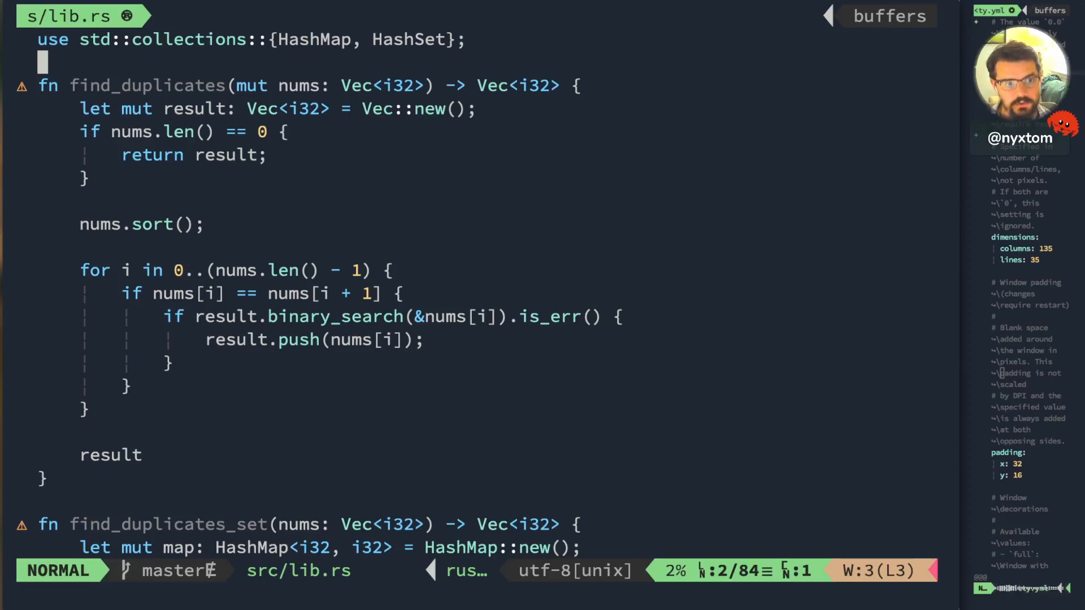
{"action": "scroll", "coordinate": [467, 436], "scroll_direction": "down", "scroll_amount": 7}
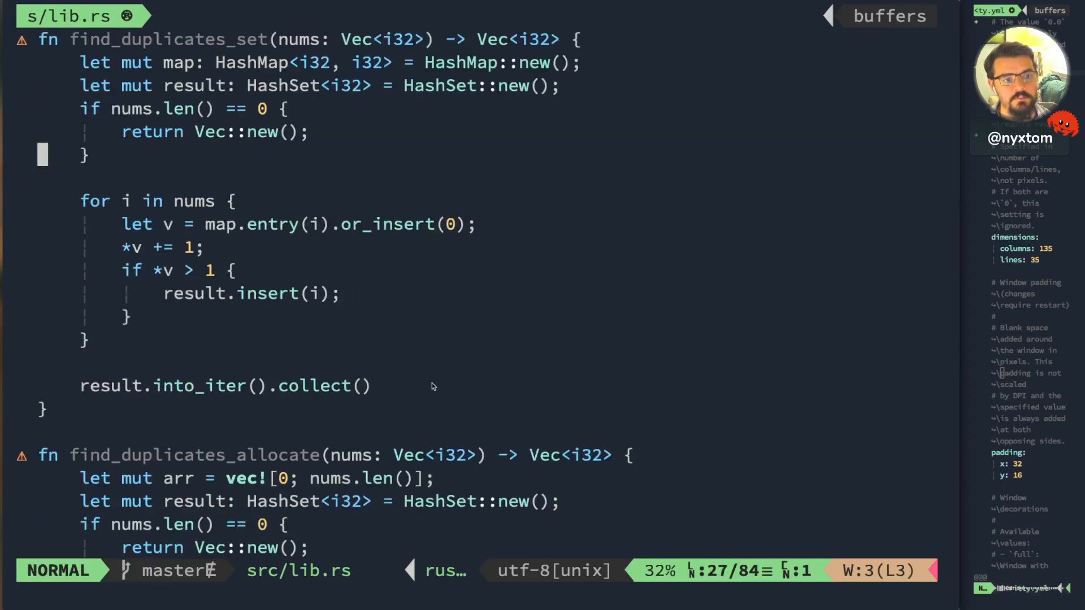
{"action": "scroll", "coordinate": [475, 424], "scroll_direction": "down", "scroll_amount": 2}
{"action": "scroll", "coordinate": [432, 385], "scroll_direction": "down", "scroll_amount": 2}
{"action": "scroll", "coordinate": [432, 385], "scroll_direction": "down", "scroll_amount": 1}
{"action": "scroll", "coordinate": [342, 361], "scroll_direction": "down", "scroll_amount": 2}
{"action": "scroll", "coordinate": [341, 361], "scroll_direction": "down", "scroll_amount": 1}
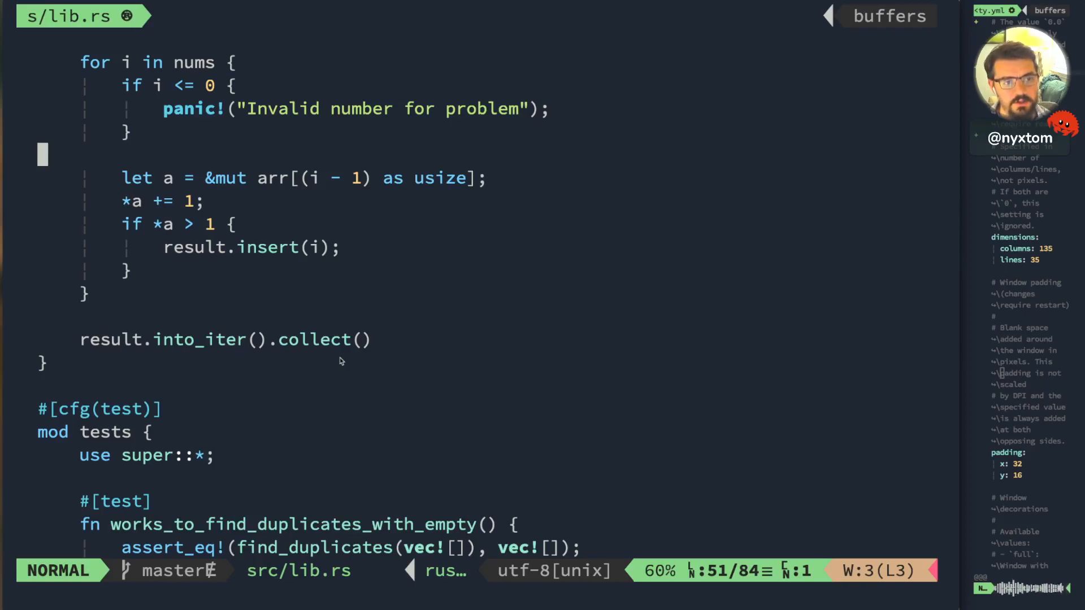
{"action": "scroll", "coordinate": [340, 361], "scroll_direction": "up", "scroll_amount": 1}
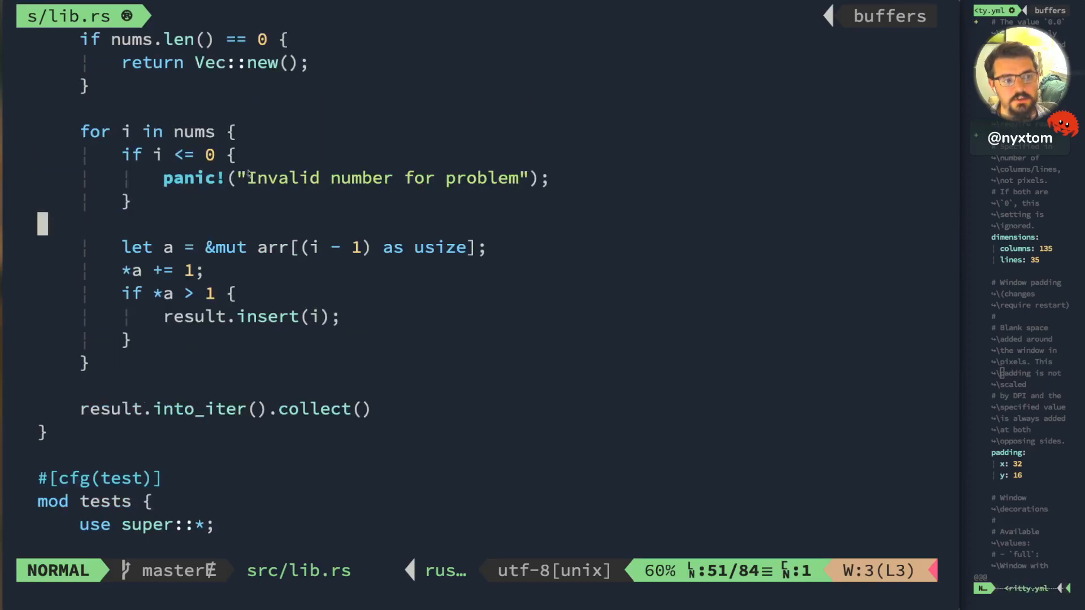
{"action": "scroll", "coordinate": [251, 174], "scroll_direction": "up", "scroll_amount": 6}
{"action": "scroll", "coordinate": [250, 173], "scroll_direction": "up", "scroll_amount": 8}
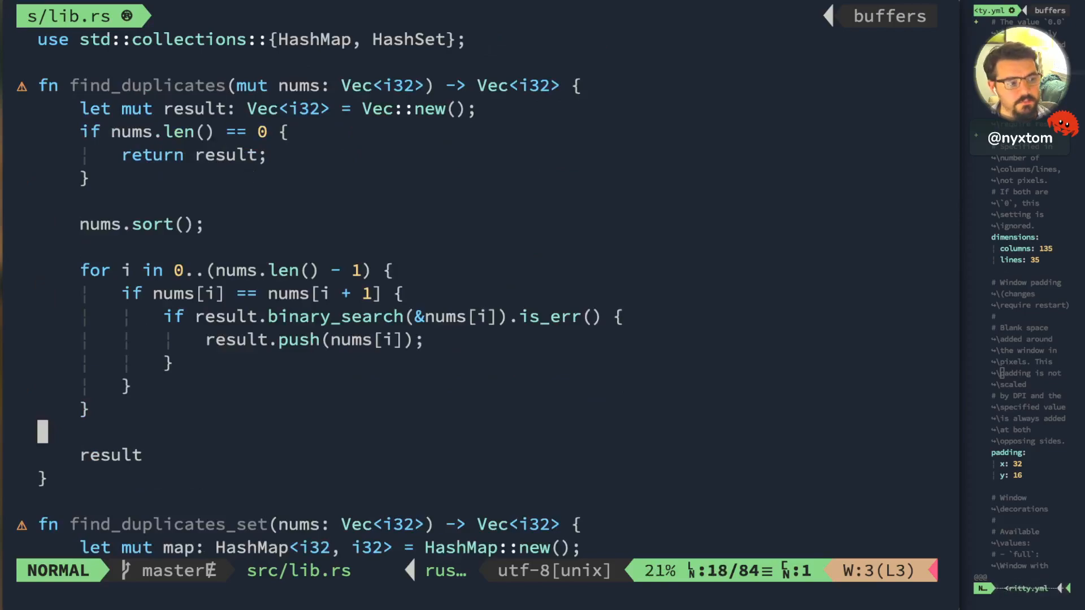